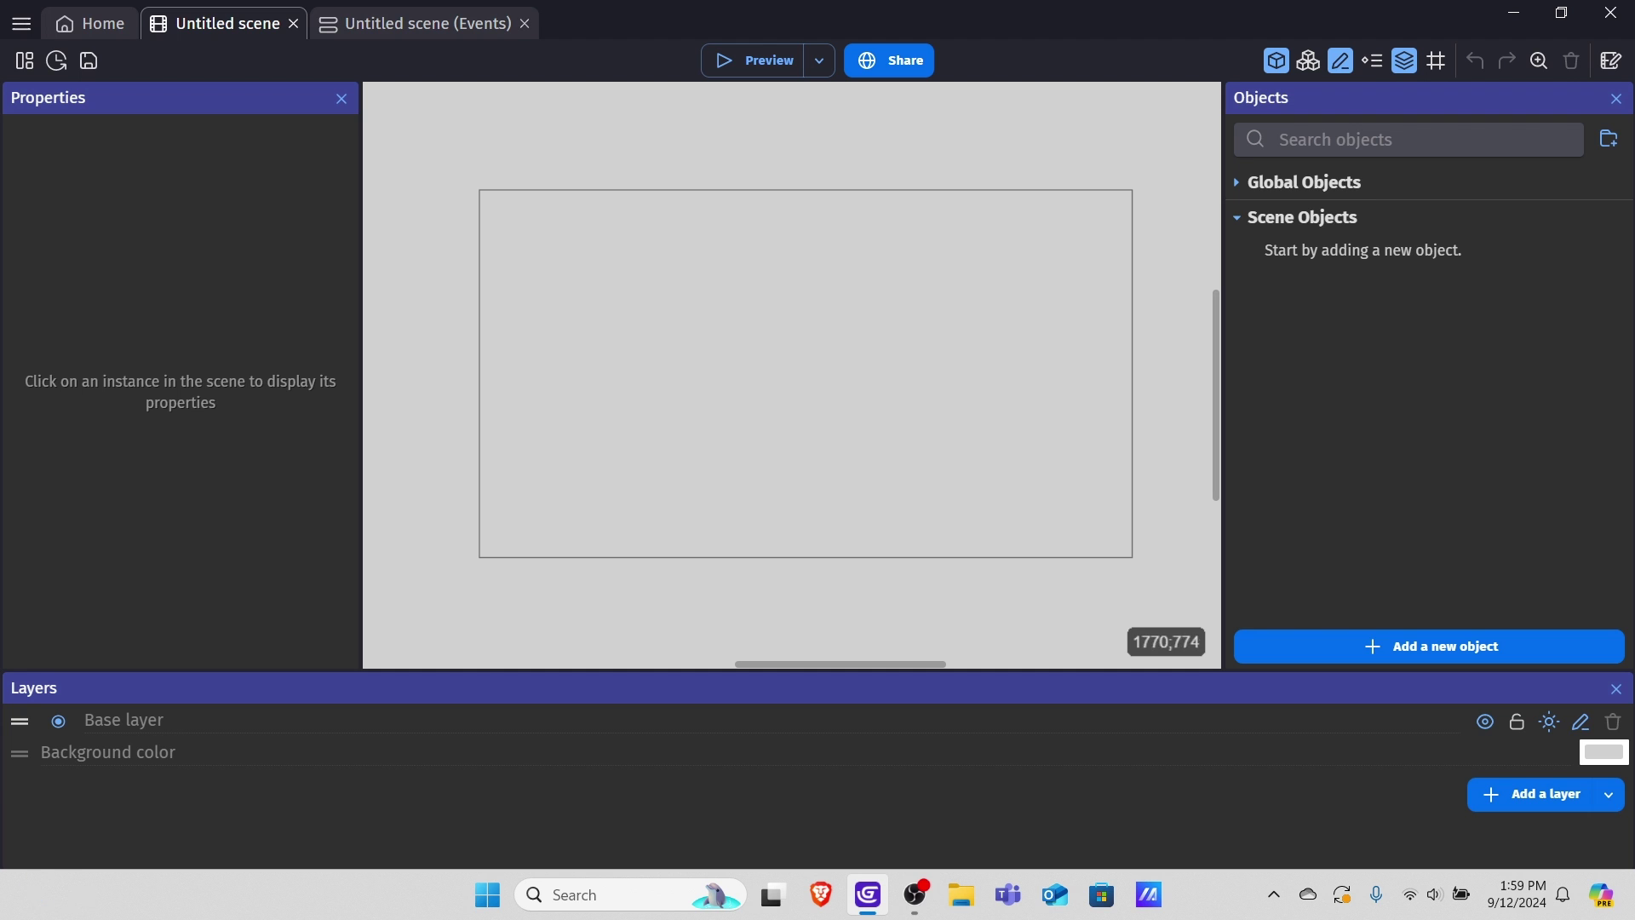
Create a new sprite object from scratch and name it Player
{"action": "left_click", "coordinate": [1431, 645]}
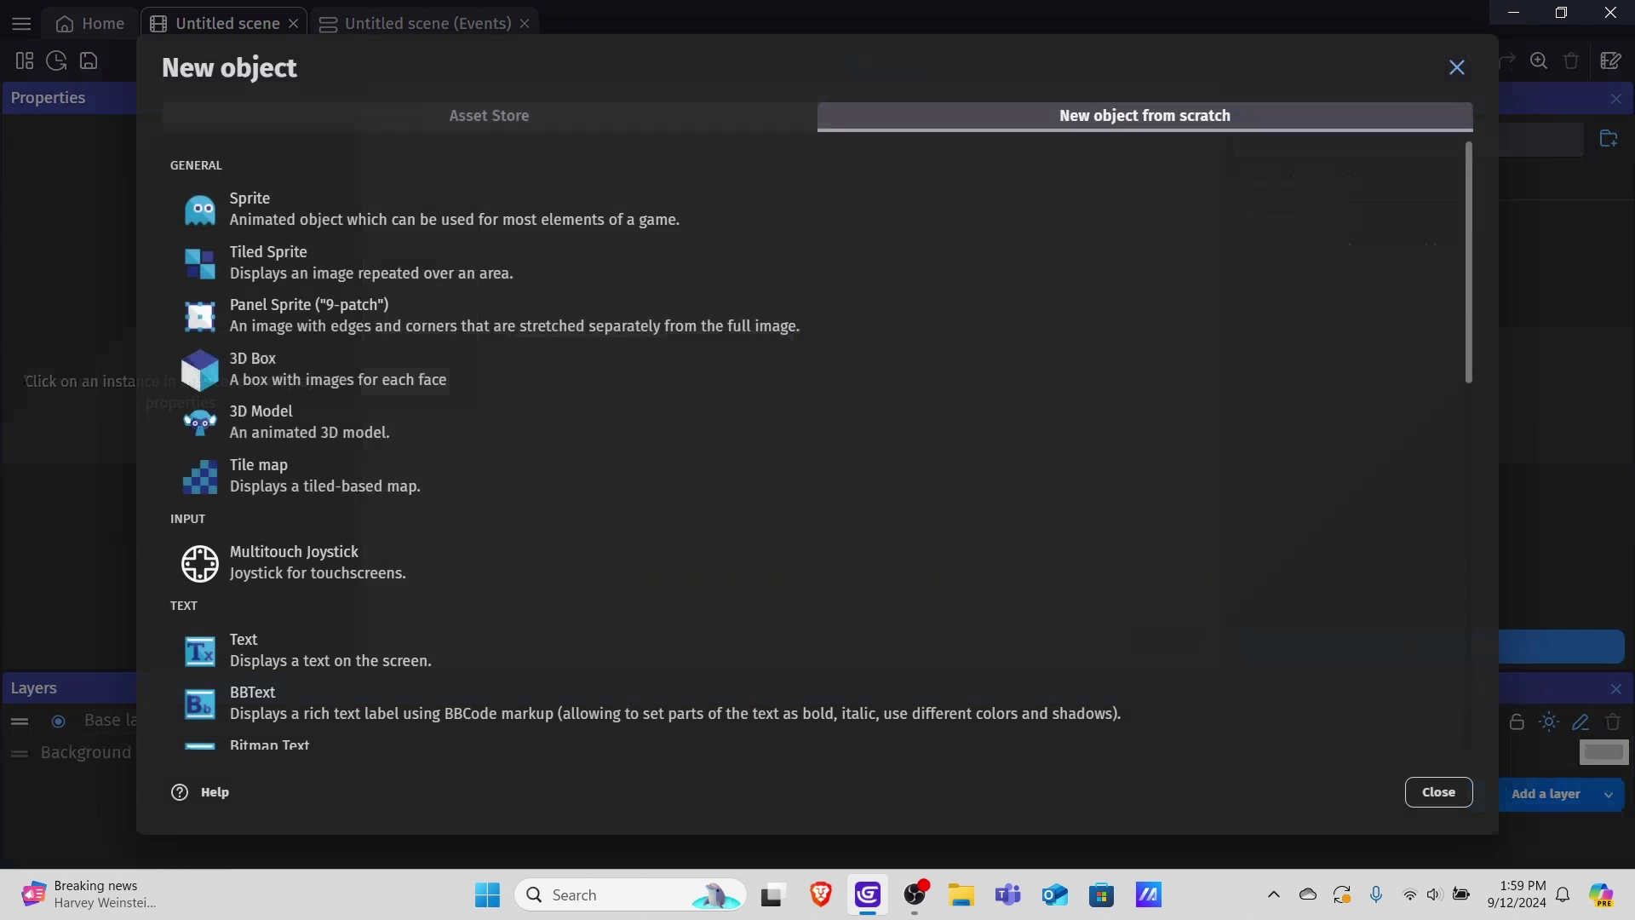
{"action": "left_click", "coordinate": [812, 209]}
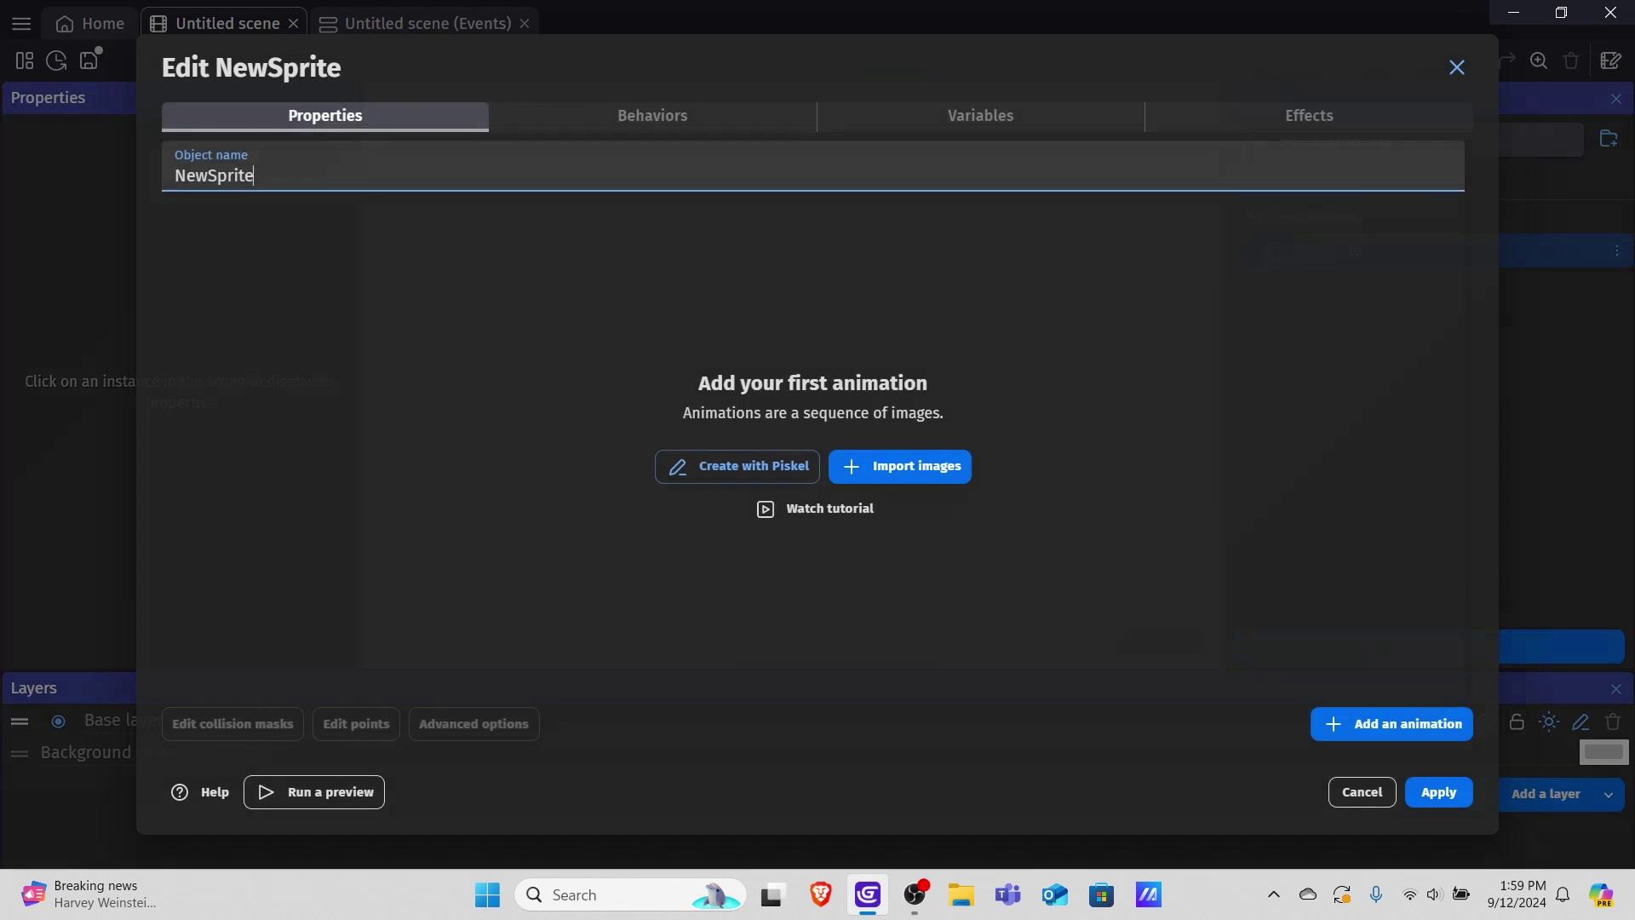
{"action": "key", "text": "ctrl+a"}
{"action": "key", "text": "BackSpace"}
{"action": "type", "text": "Player"}
Import the red cube image with the white stripe into Player, copying it to the project folder, and place an instance left of the scene's centre
{"action": "left_click", "coordinate": [900, 466]}
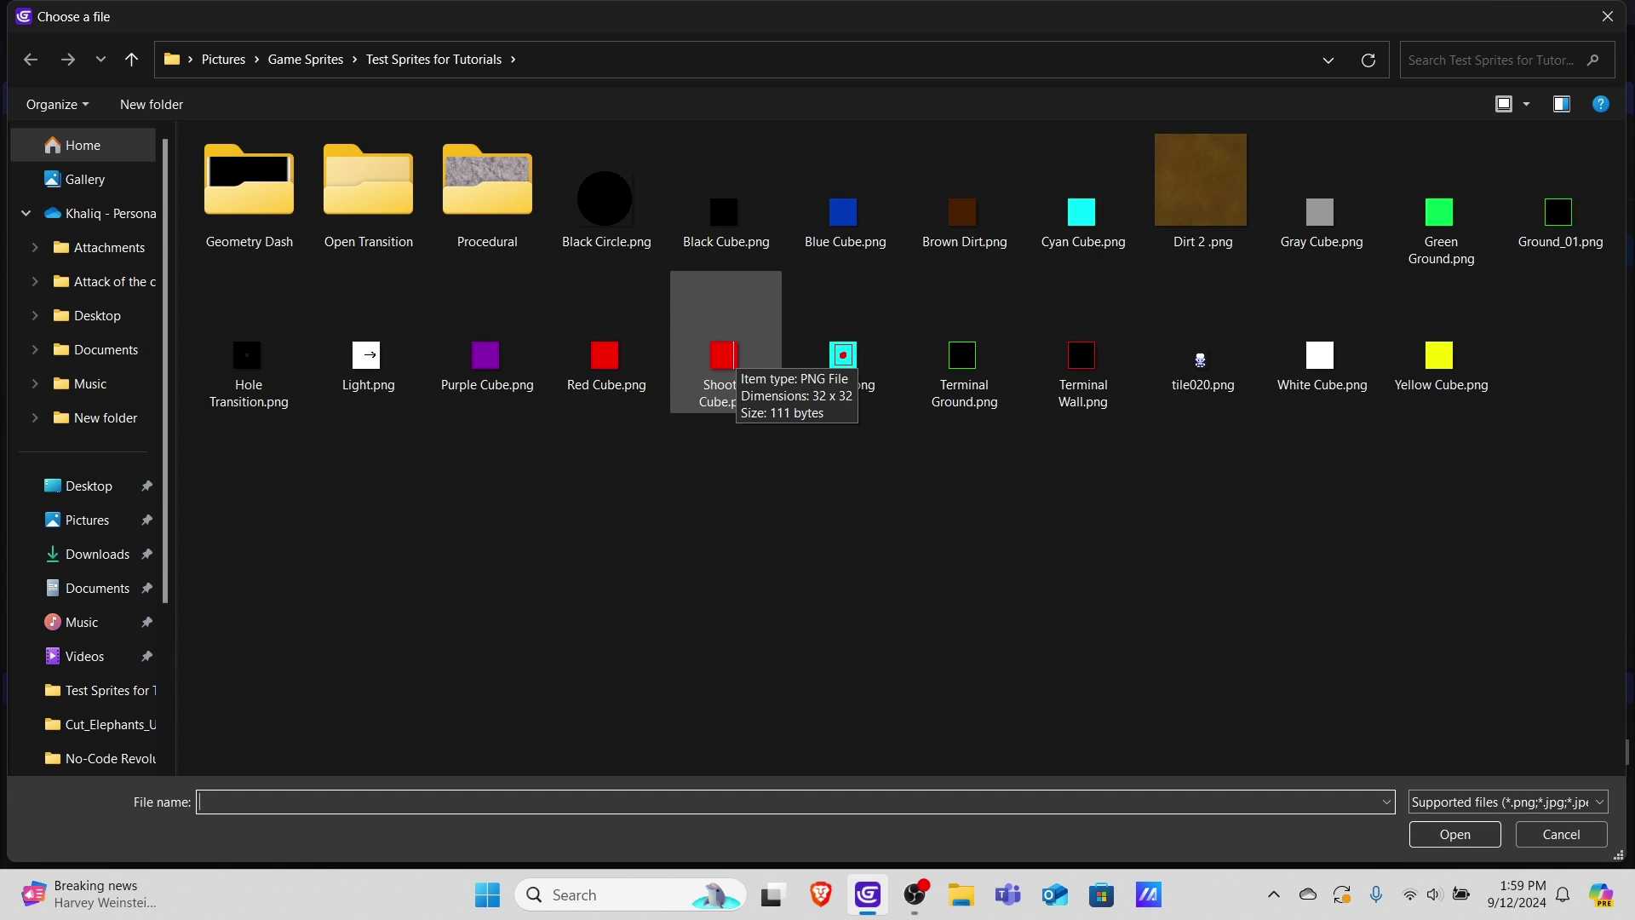
{"action": "double_click", "coordinate": [724, 353]}
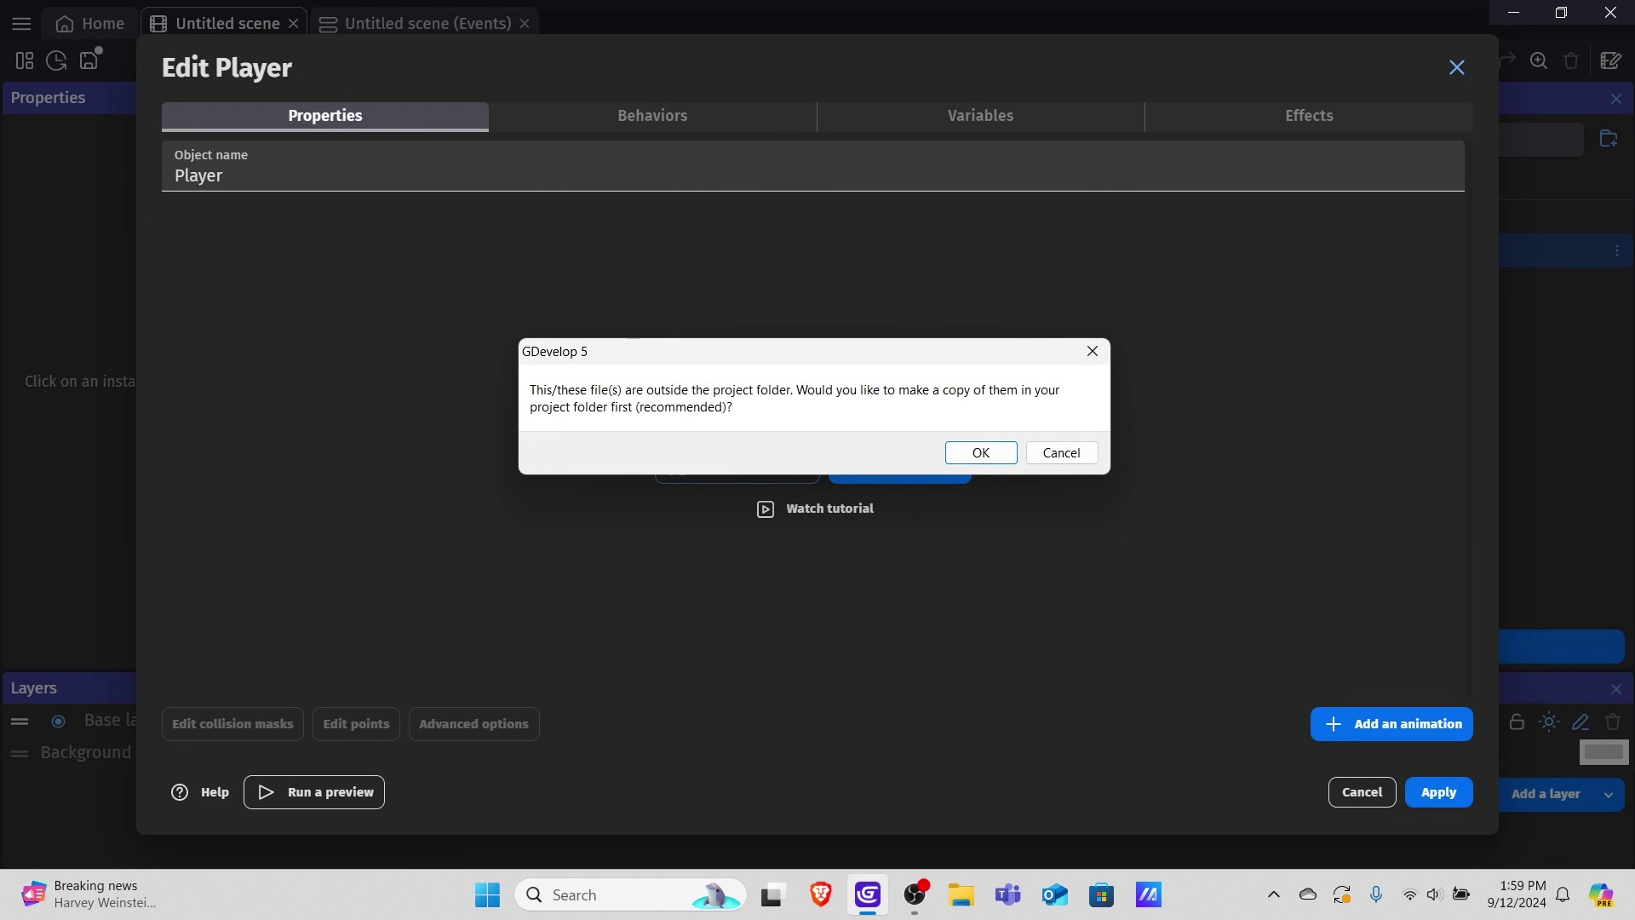
{"action": "key", "text": "Return"}
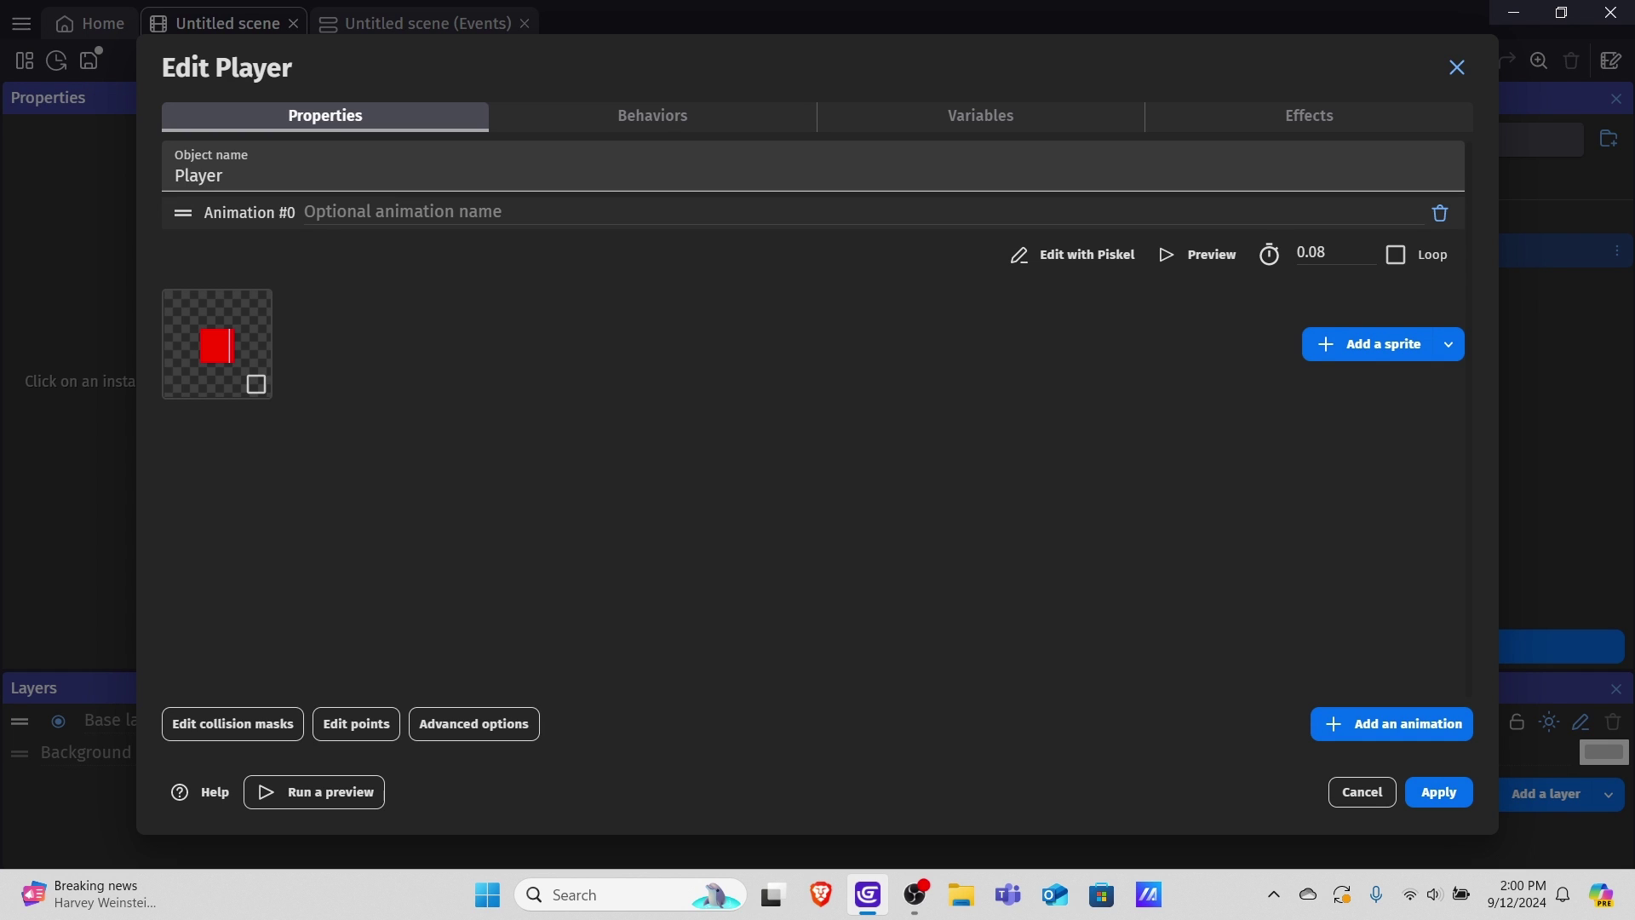
{"action": "left_click", "coordinate": [1417, 787]}
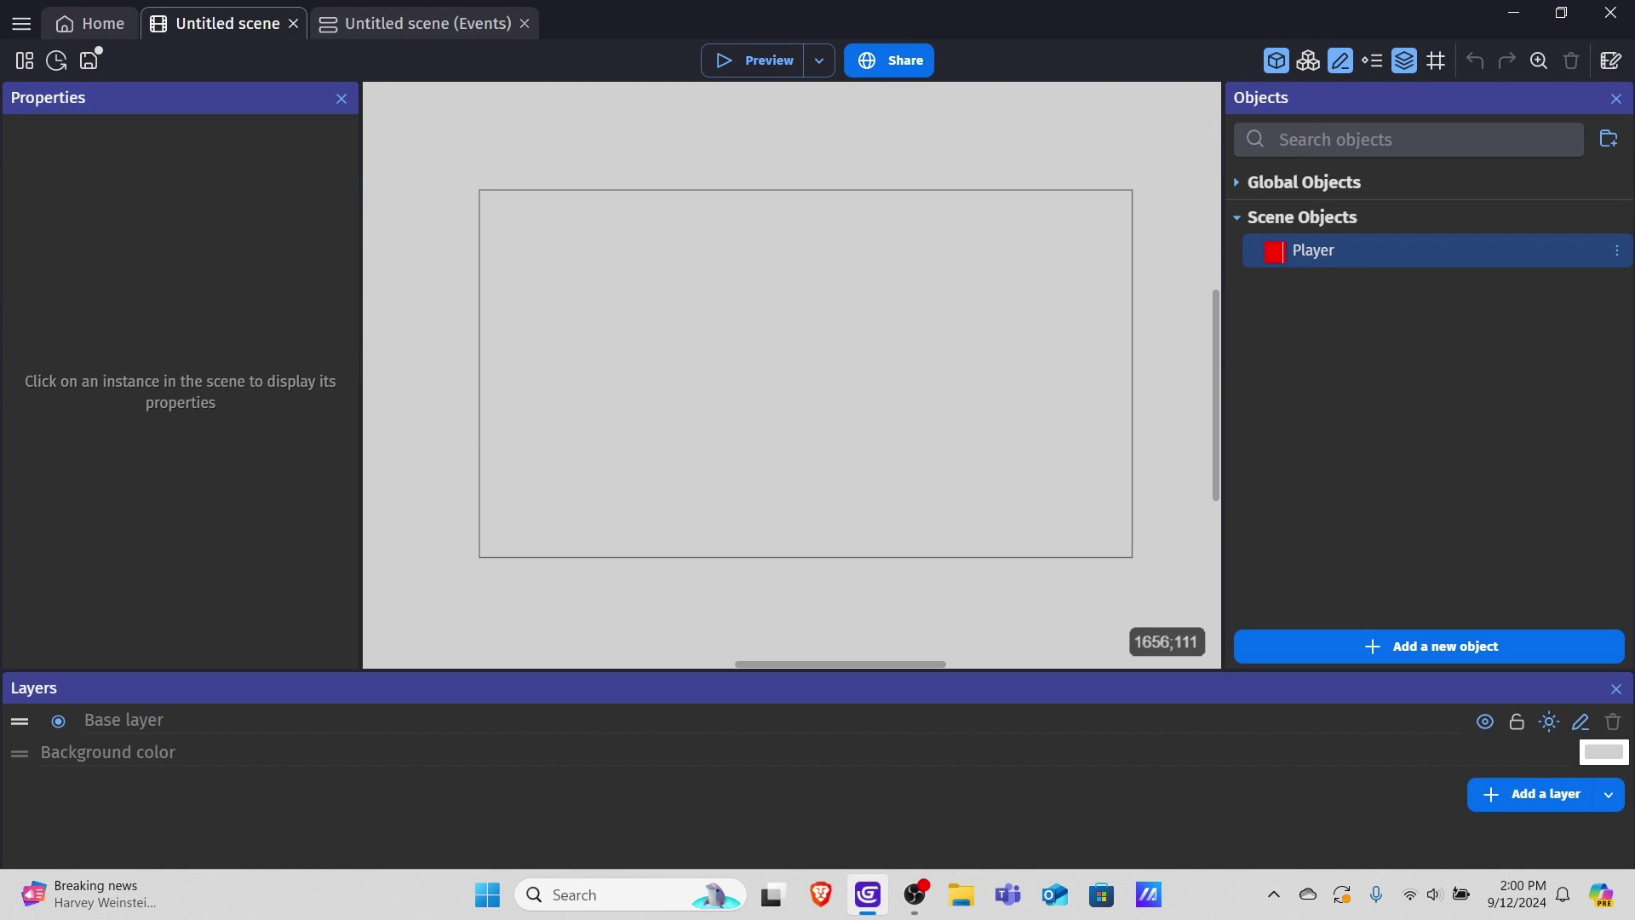
{"action": "left_click_drag", "start_coordinate": [1311, 251], "coordinate": [688, 395]}
Add the Top-down movement (4 or 8 directions) behavior to the Player object
{"action": "double_click", "coordinate": [1300, 248]}
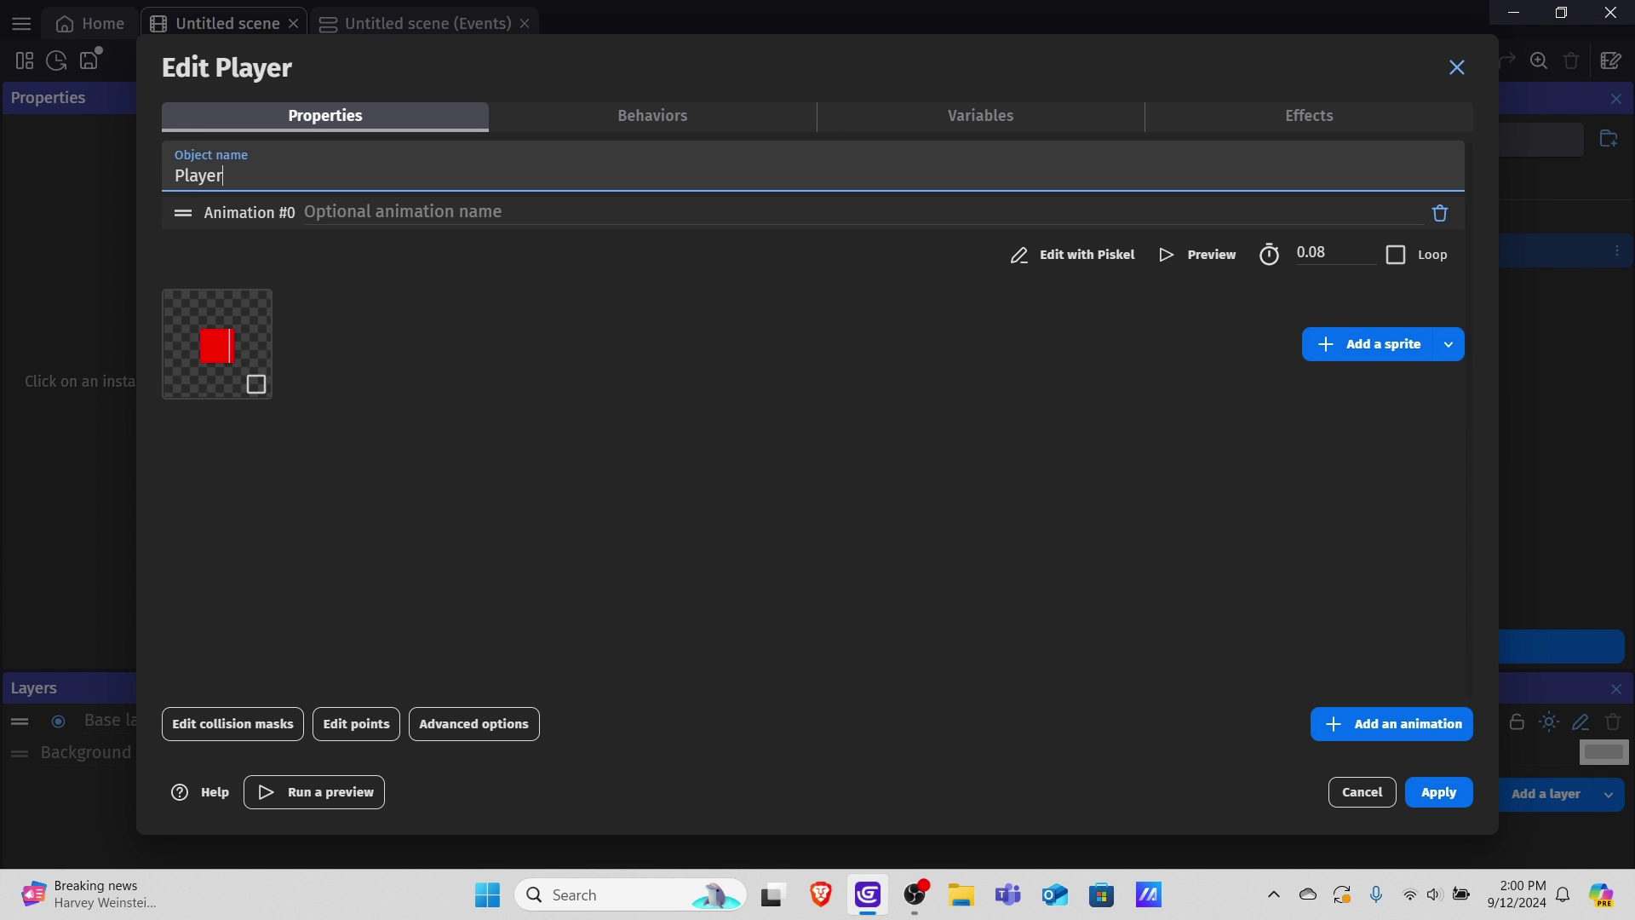
{"action": "left_click", "coordinate": [652, 116]}
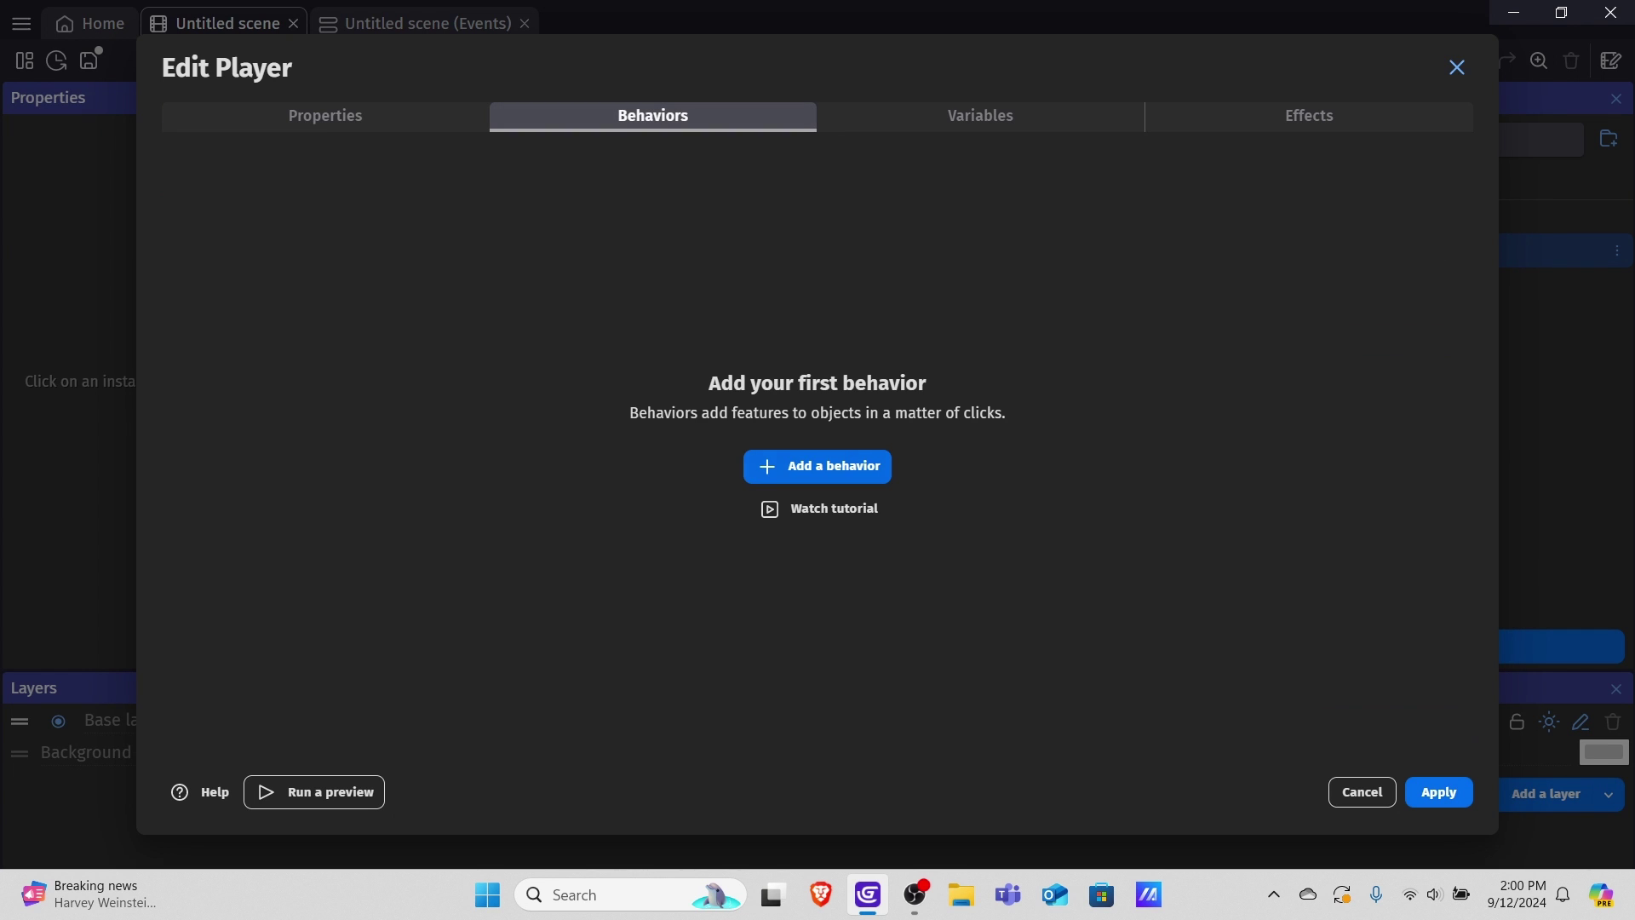
{"action": "left_click", "coordinate": [817, 466]}
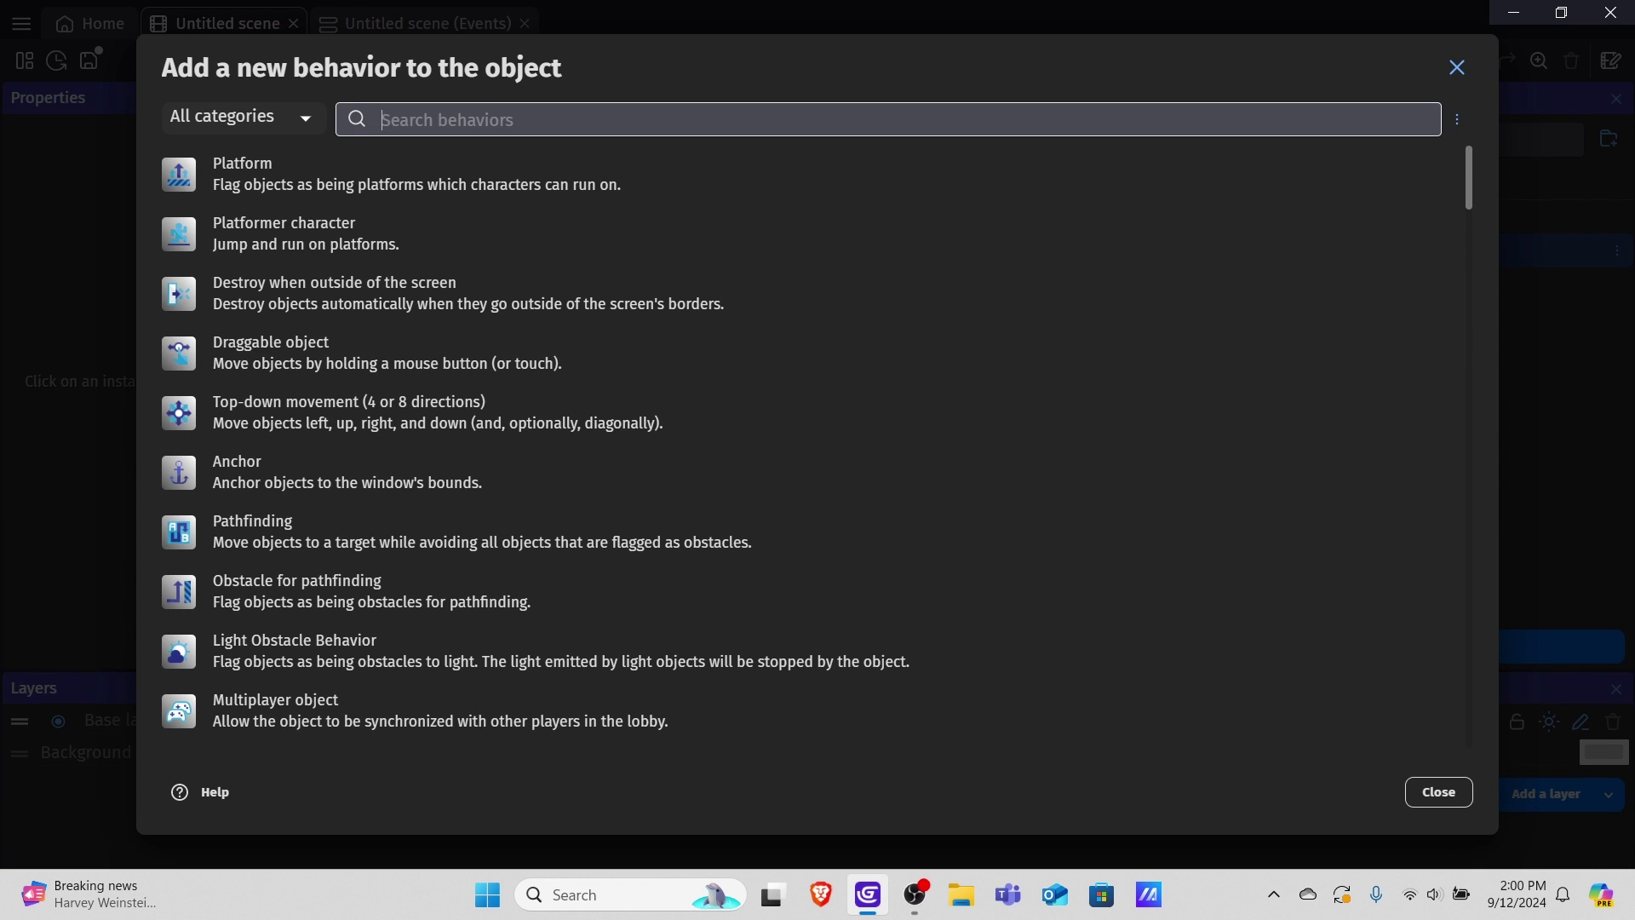
{"action": "left_click", "coordinate": [349, 413]}
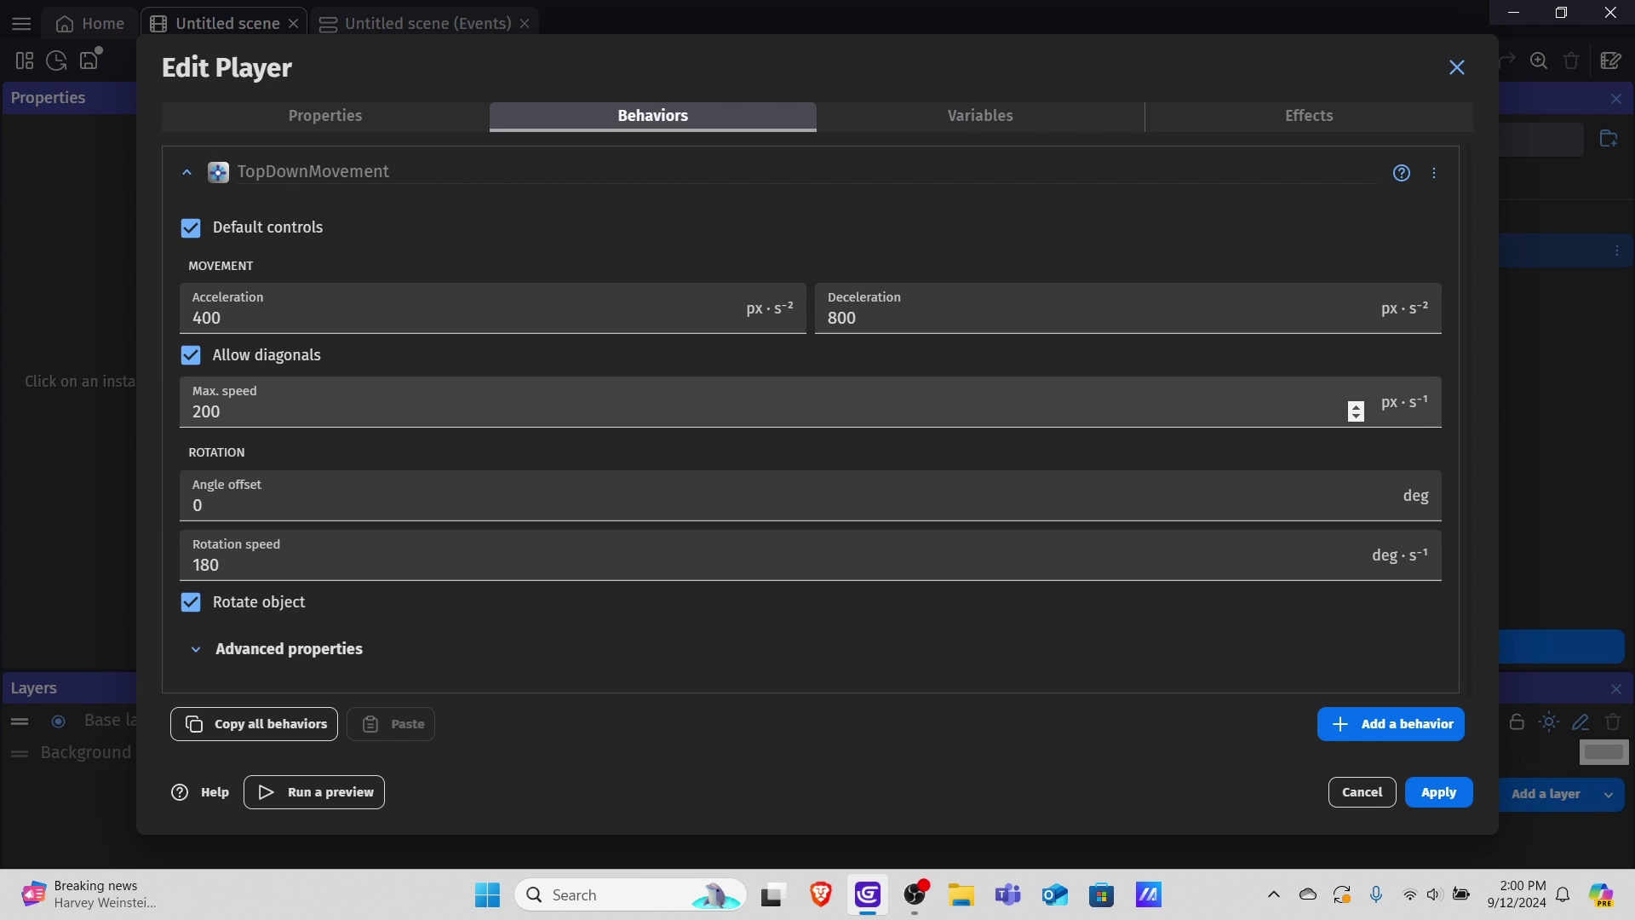
Set both the acceleration and the deceleration of the Player's top-down movement to 10000
{"action": "double_click", "coordinate": [221, 318]}
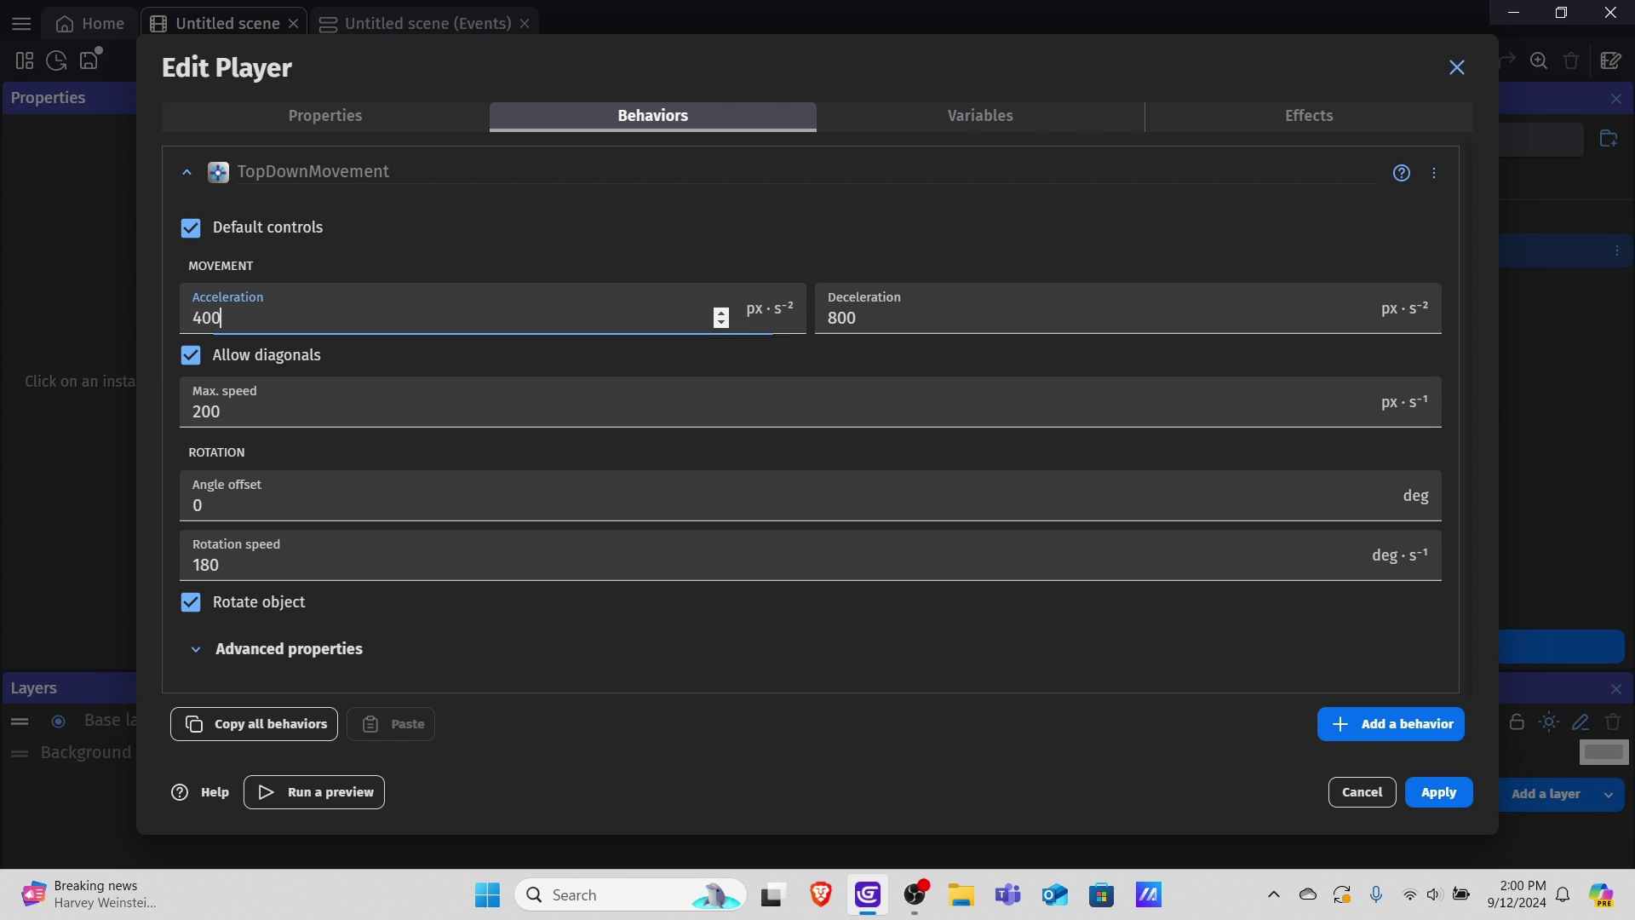
{"action": "key", "text": "BackSpace"}
{"action": "type", "text": "10000"}
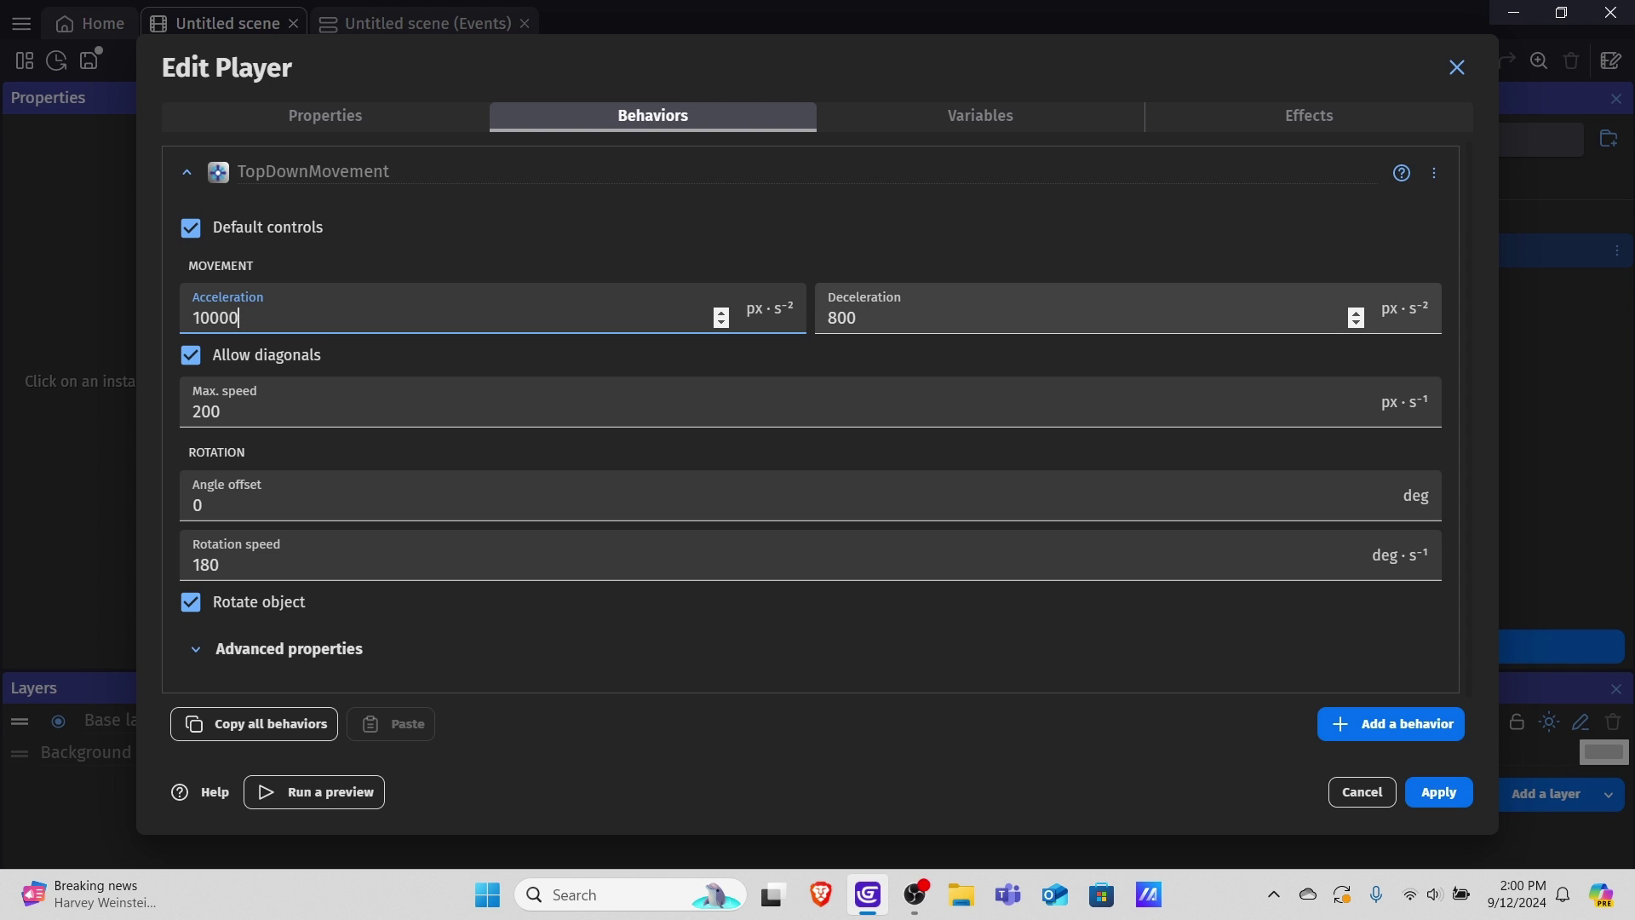
{"action": "key", "text": "Tab"}
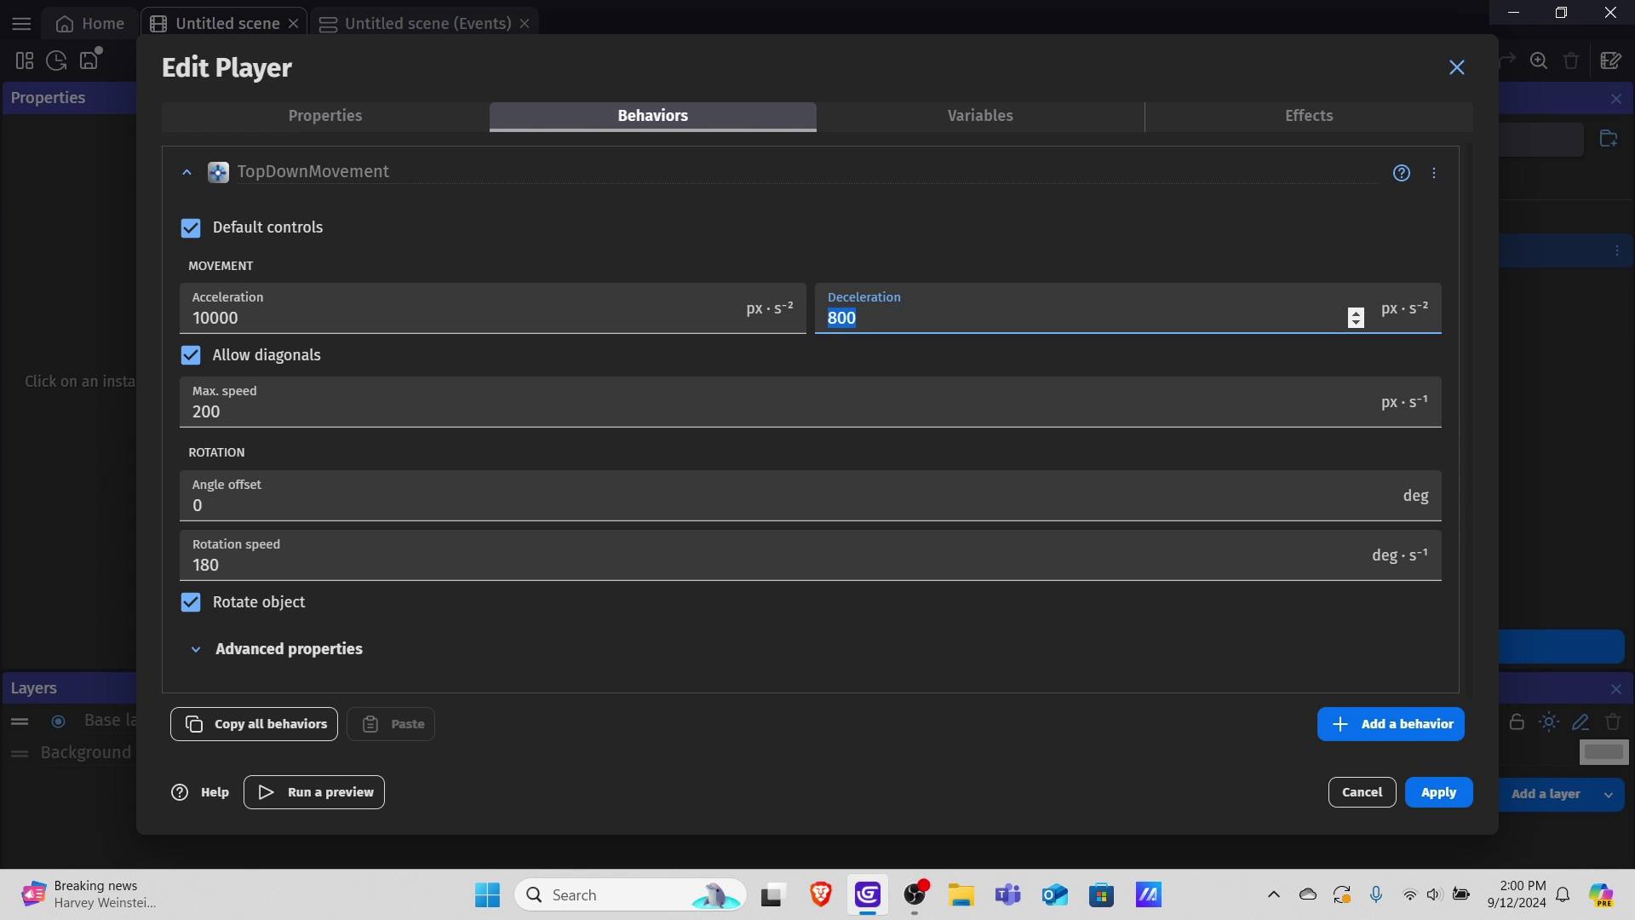
{"action": "type", "text": "10000"}
{"action": "left_click", "coordinate": [239, 318]}
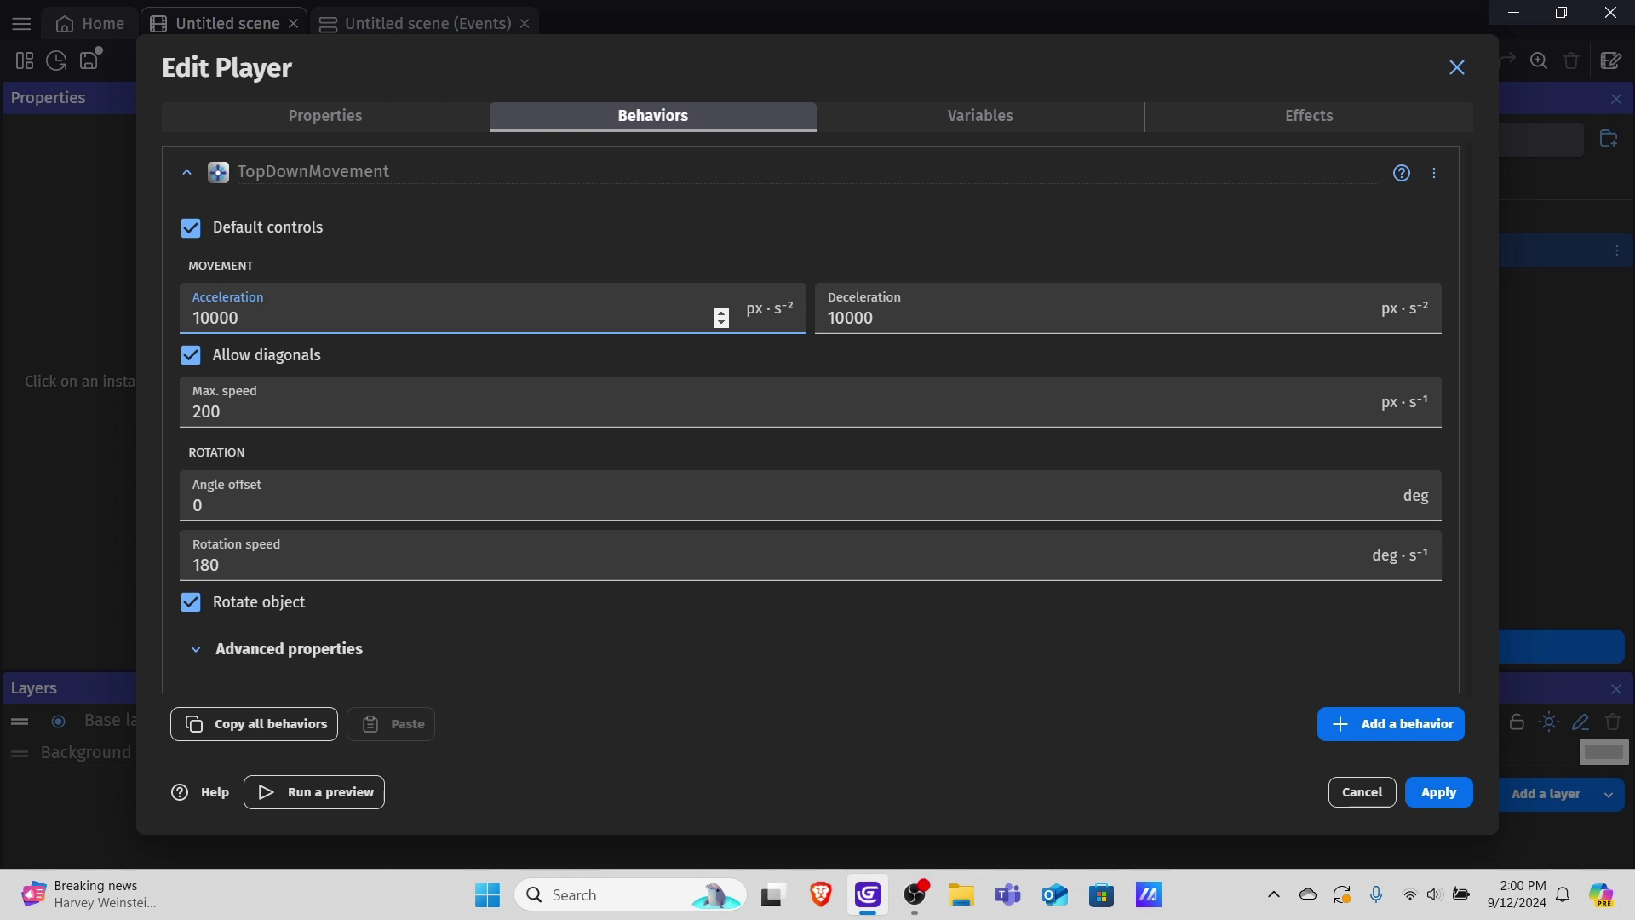
Turn off Rotate object for the Player's top-down movement, review its advanced properties, and apply the behavior settings
{"action": "left_click", "coordinate": [191, 601]}
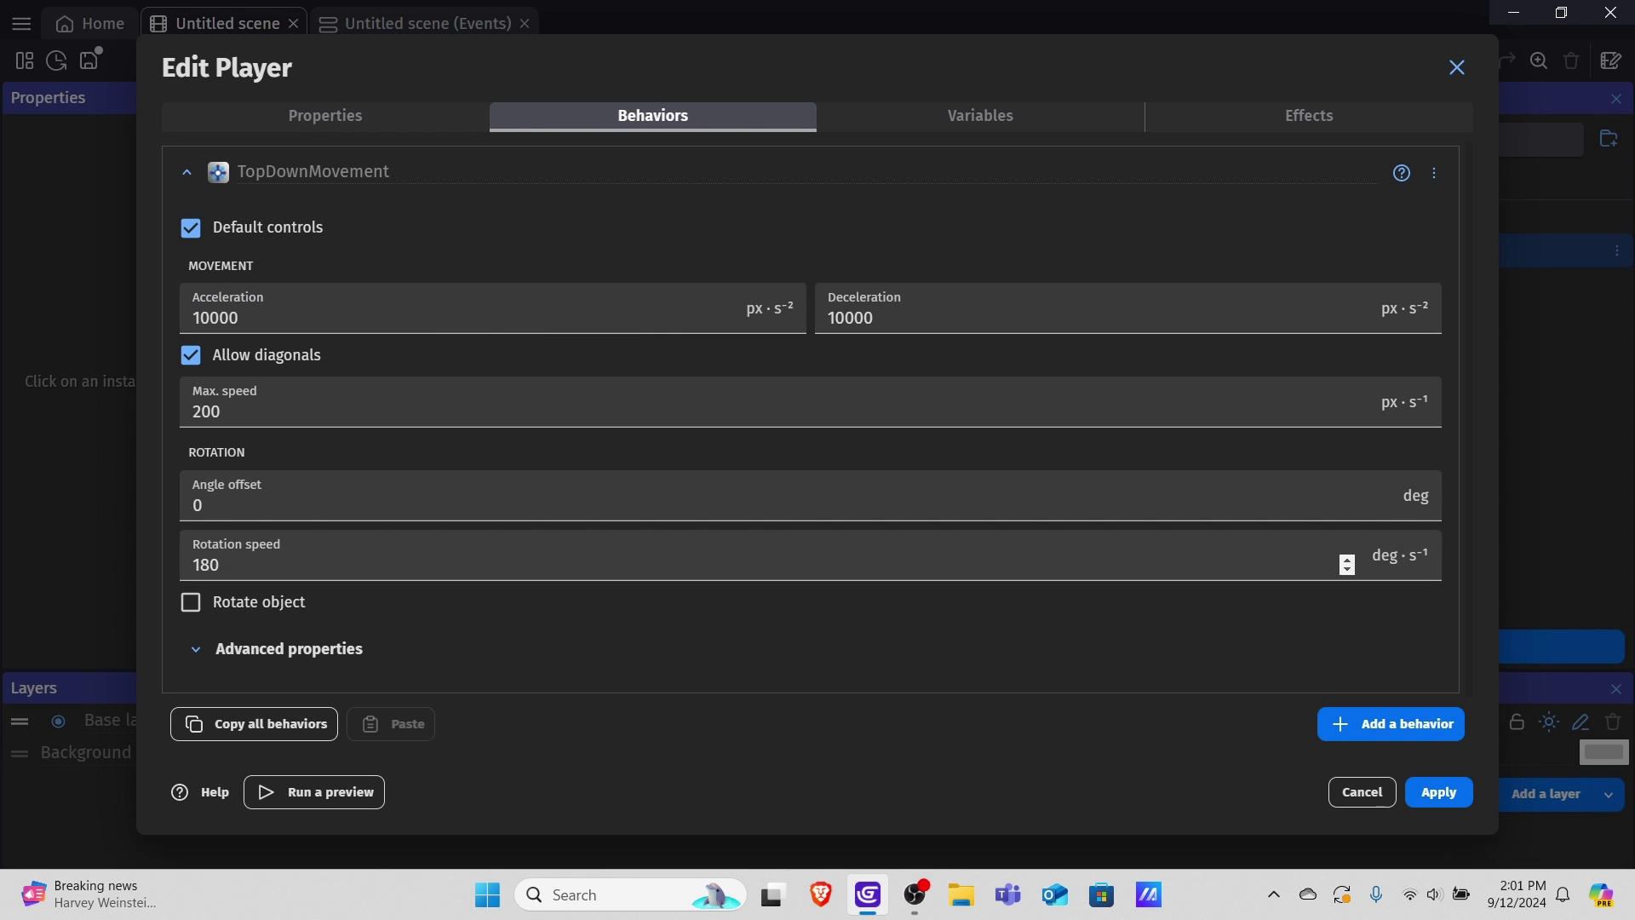
{"action": "left_click", "coordinate": [256, 648]}
{"action": "scroll", "coordinate": [851, 528], "scroll_direction": "down", "scroll_amount": 3}
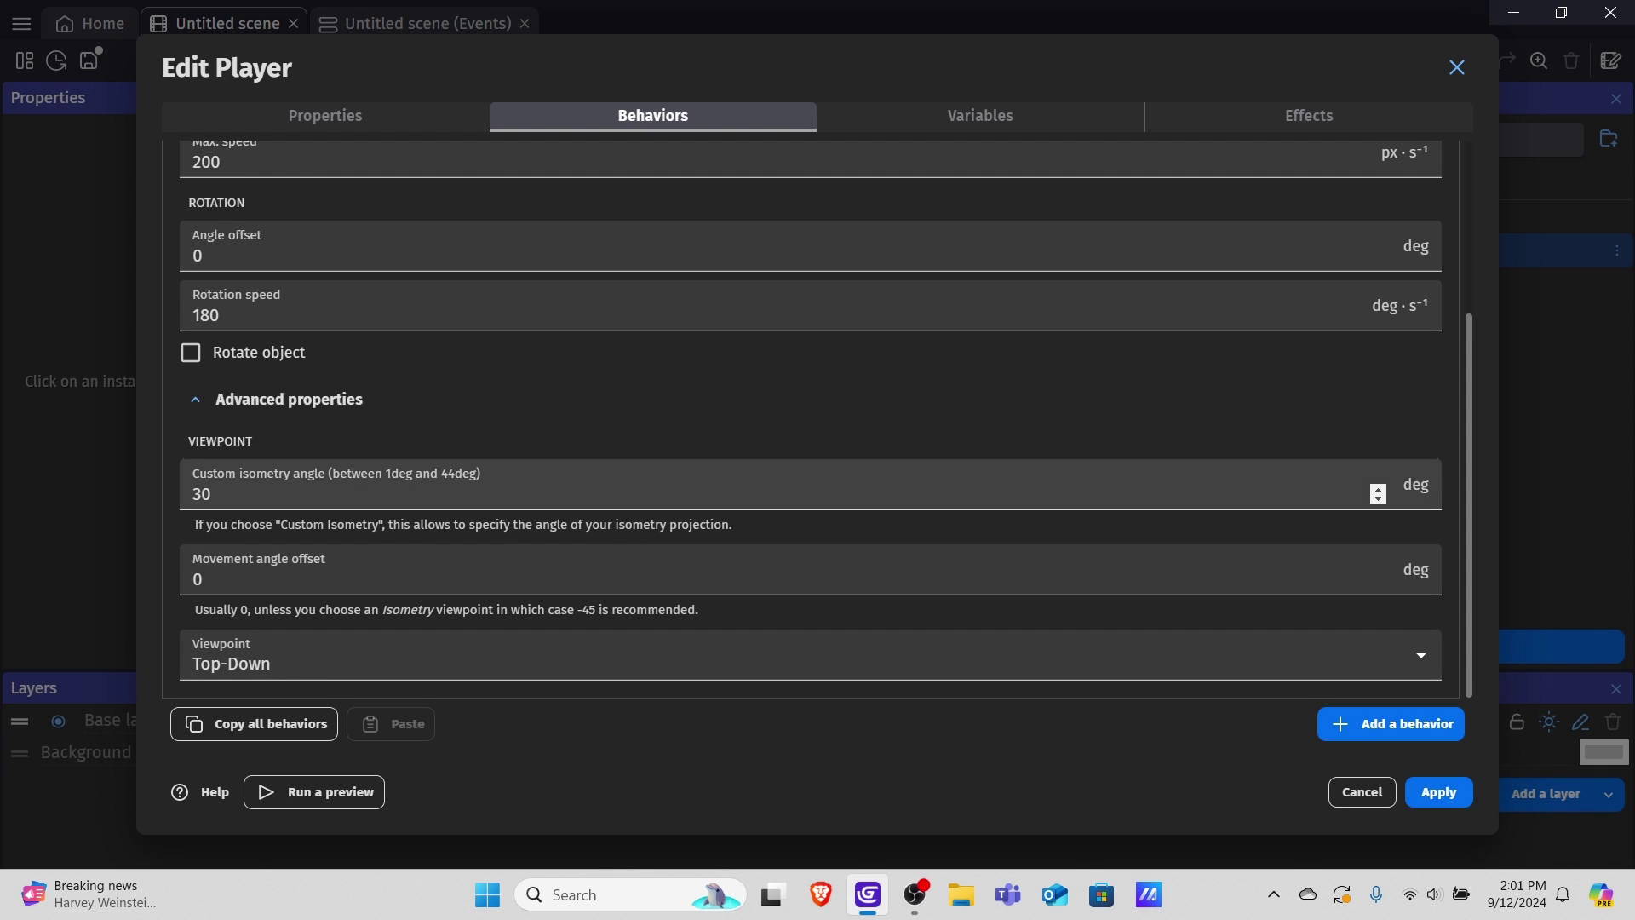
{"action": "scroll", "coordinate": [1371, 494], "scroll_direction": "up", "scroll_amount": 3}
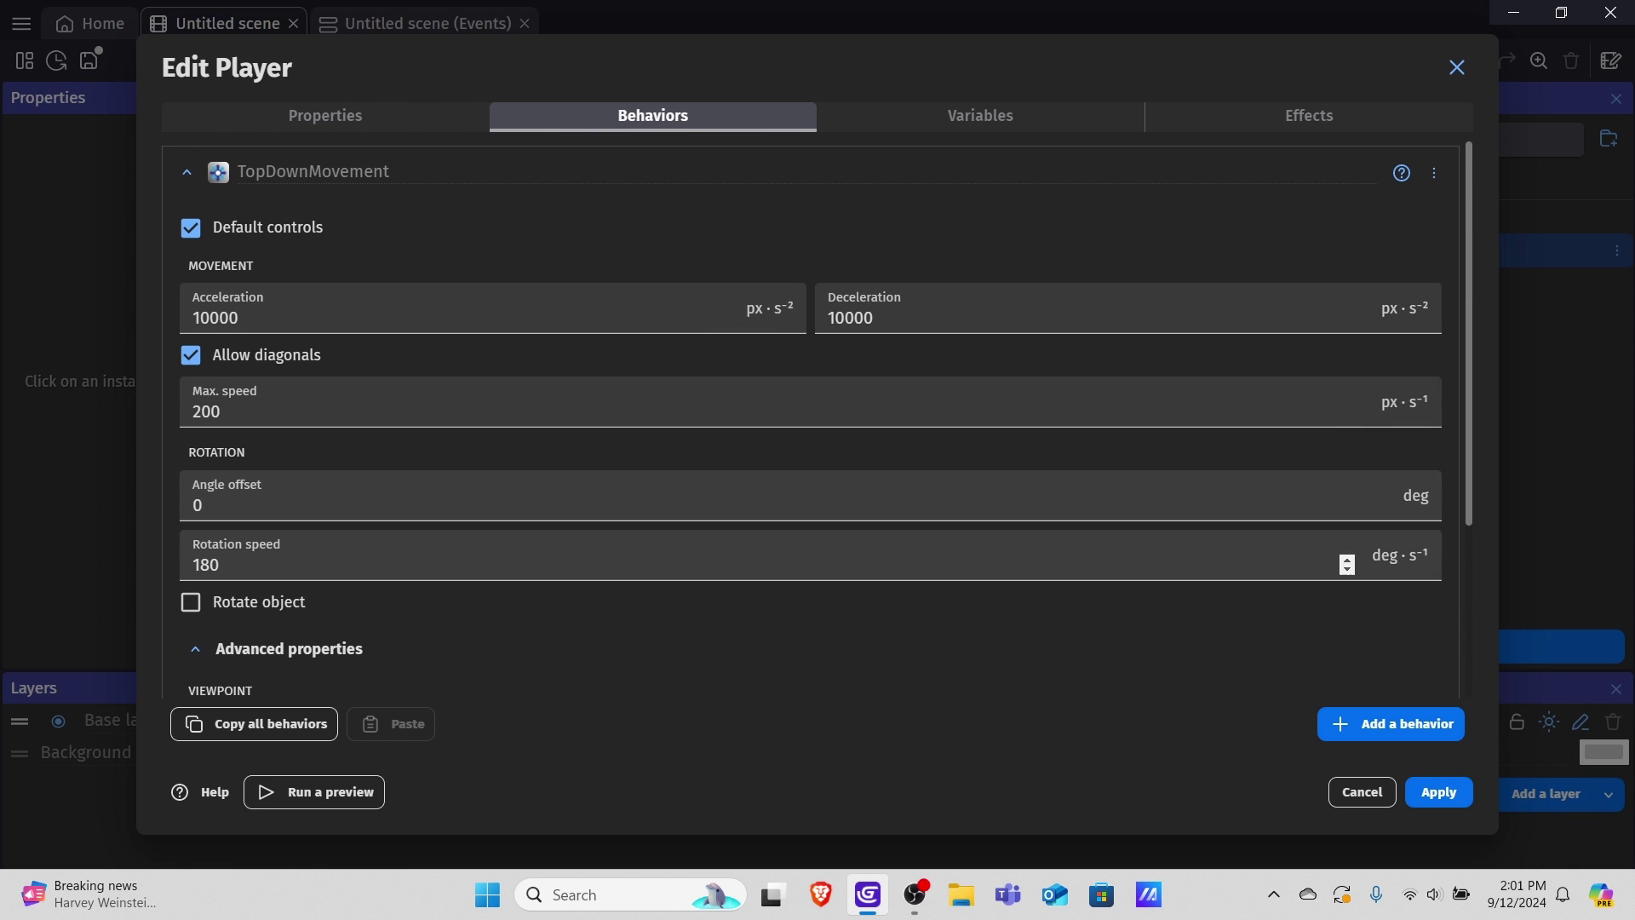
{"action": "left_click", "coordinate": [1438, 792]}
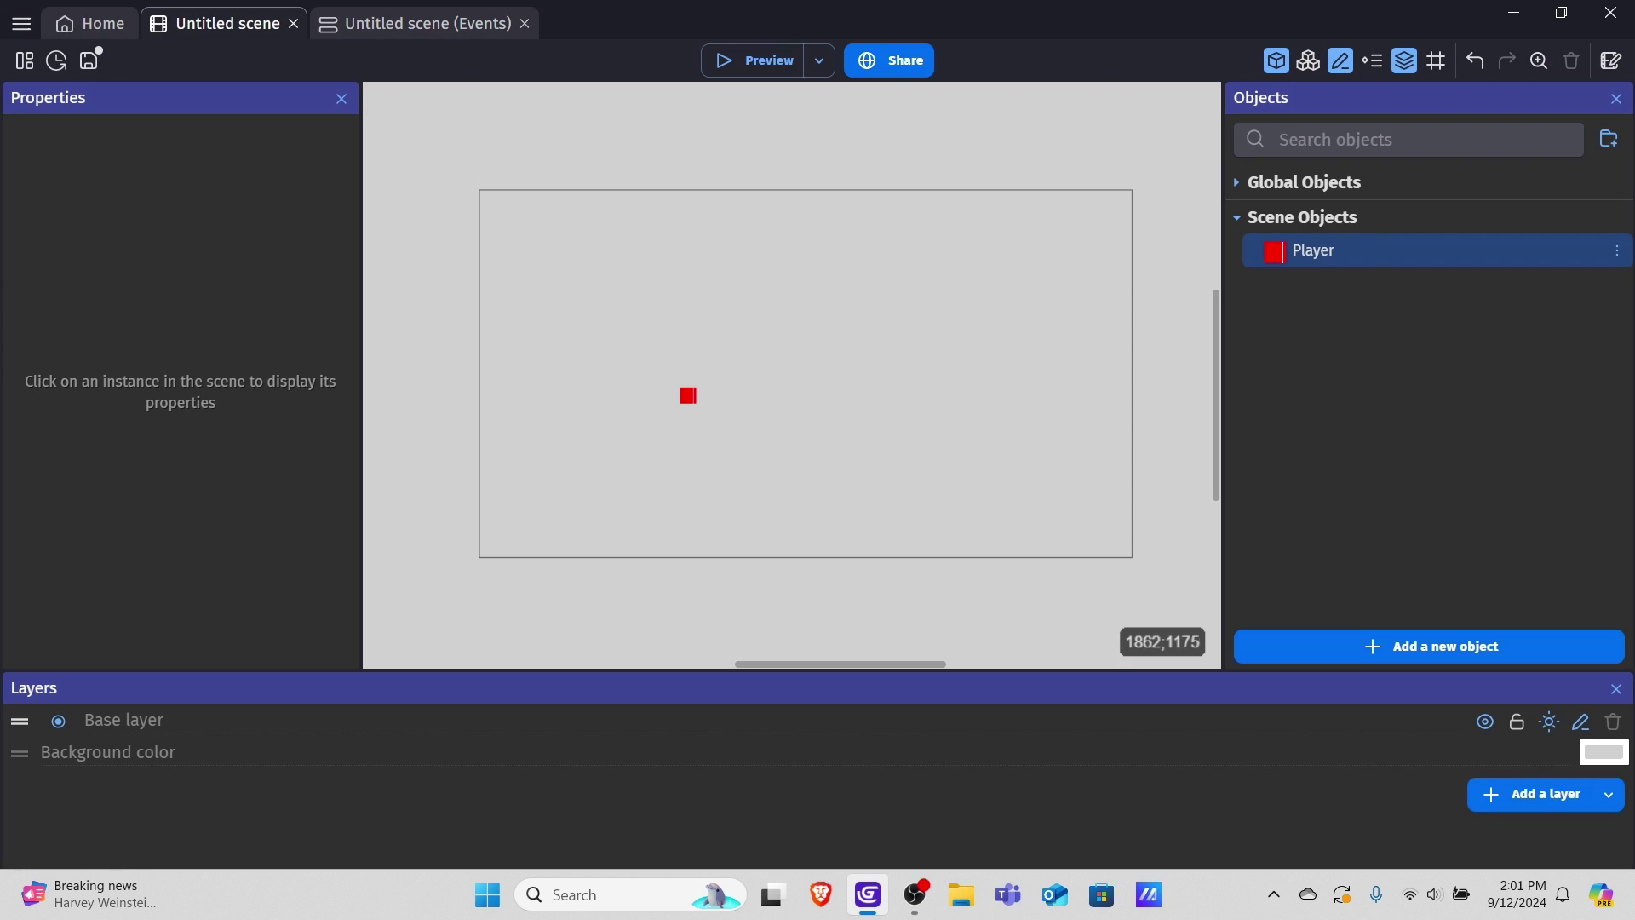
Preview the game, test the Player's movement in all directions including diagonals, and close the preview
{"action": "left_click", "coordinate": [752, 59]}
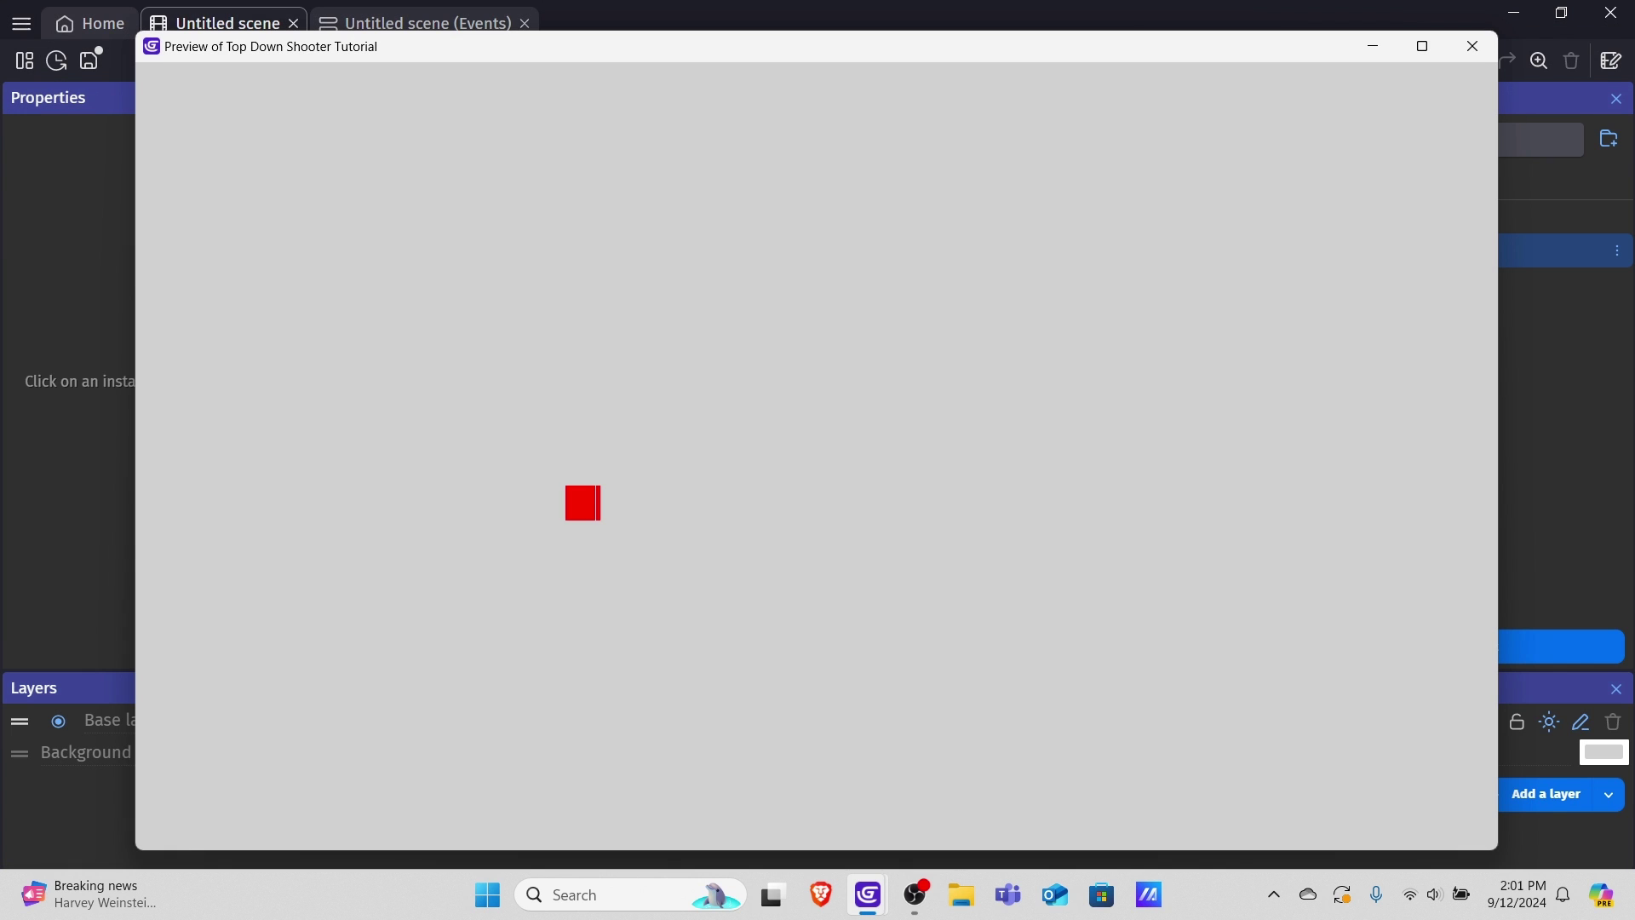
{"action": "key", "text": "Up"}
{"action": "key", "text": "Right"}
{"action": "key", "text": "Up"}
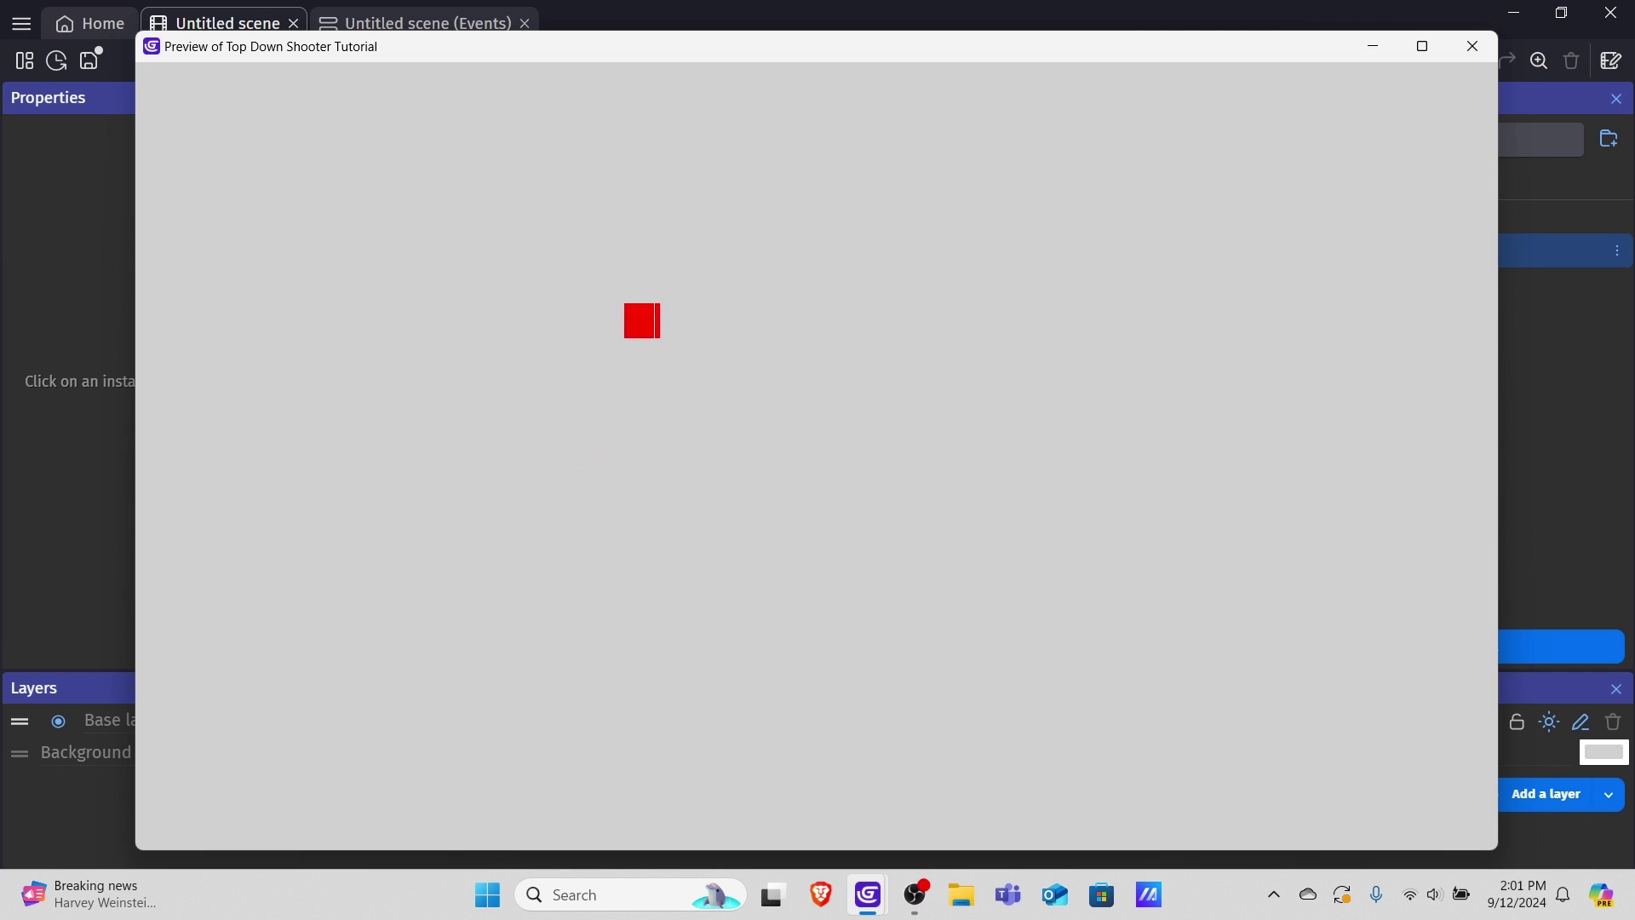
{"action": "key", "text": "Down"}
{"action": "key", "text": "Left"}
{"action": "key", "text": "Down"}
{"action": "key", "text": "Right"}
{"action": "key", "text": "Up"}
{"action": "key", "text": "Left"}
{"action": "key", "text": "Down"}
{"action": "key", "text": "Right"}
{"action": "key", "text": "Up"}
{"action": "key", "text": "Left"}
{"action": "key", "text": "Down"}
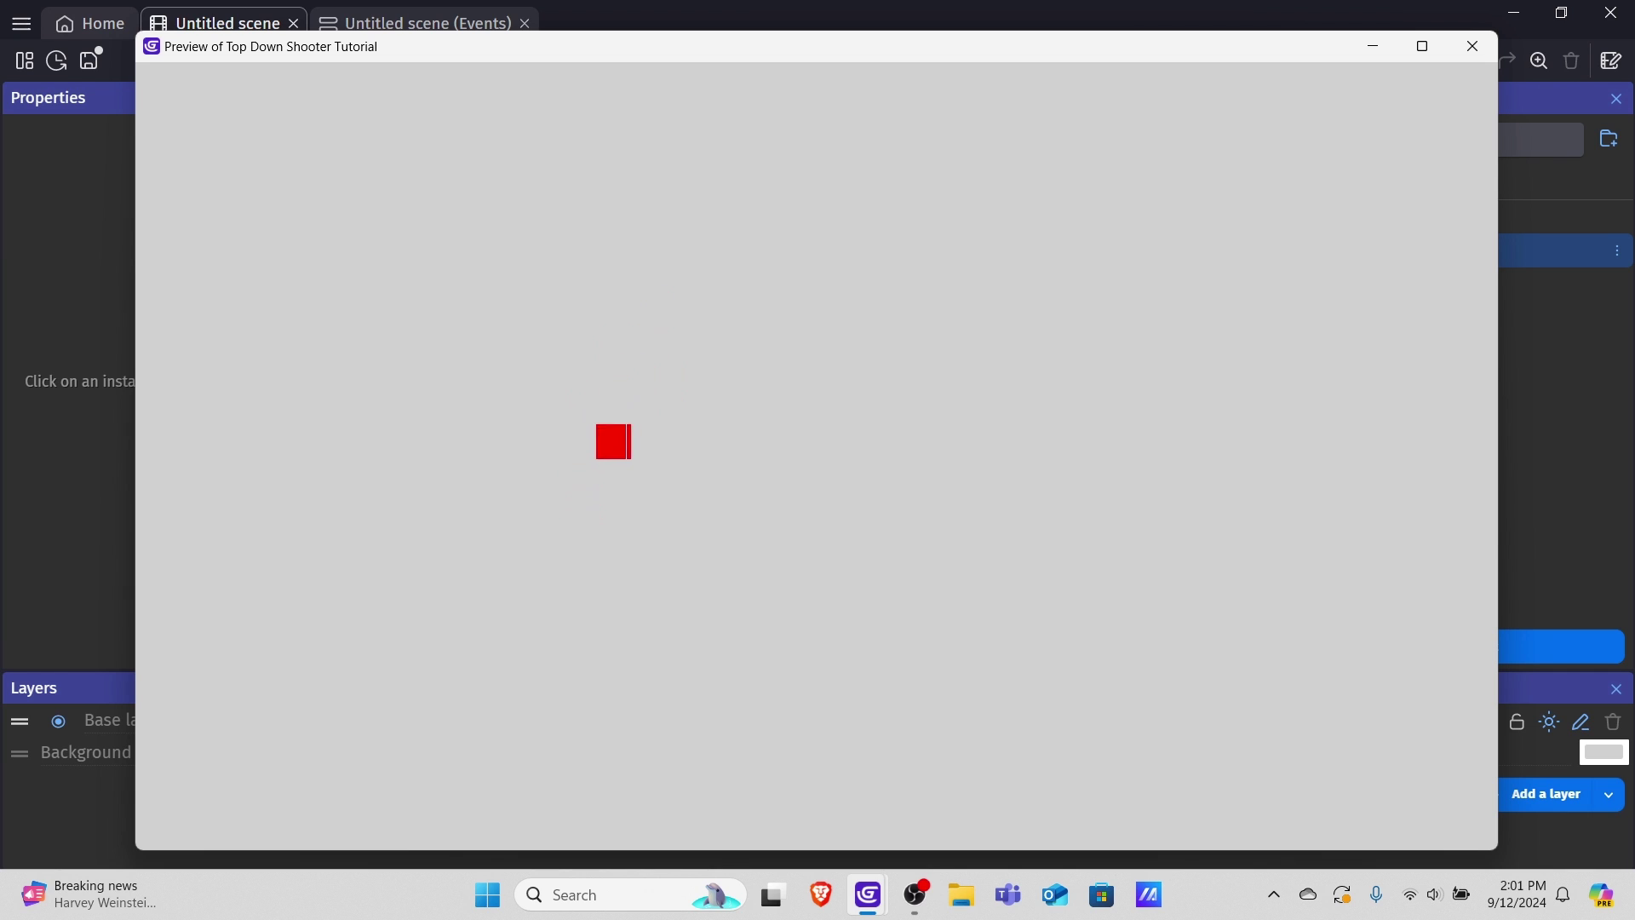
{"action": "key", "text": "Right"}
{"action": "key", "text": "Up"}
{"action": "key", "text": "Left"}
{"action": "key", "text": "Right"}
{"action": "key", "text": "Up"}
{"action": "key", "text": "Down"}
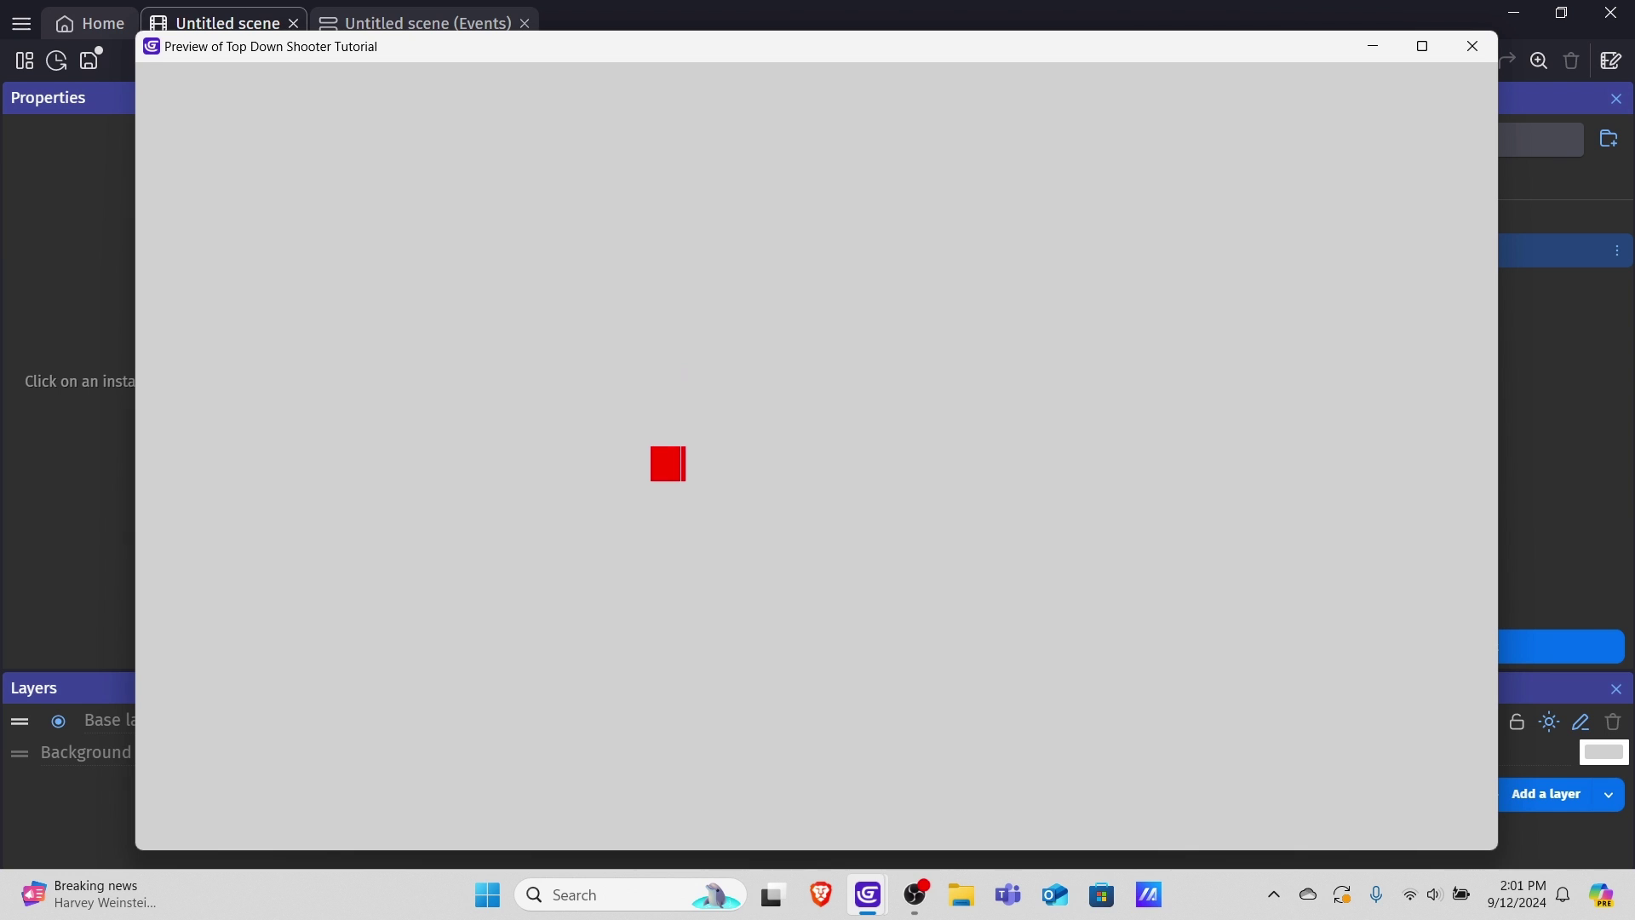
{"action": "key", "text": "Left"}
{"action": "key", "text": "Up"}
{"action": "key", "text": "Right"}
{"action": "key", "text": "Down"}
{"action": "key", "text": "Left"}
{"action": "key", "text": "Up"}
{"action": "key", "text": "Right"}
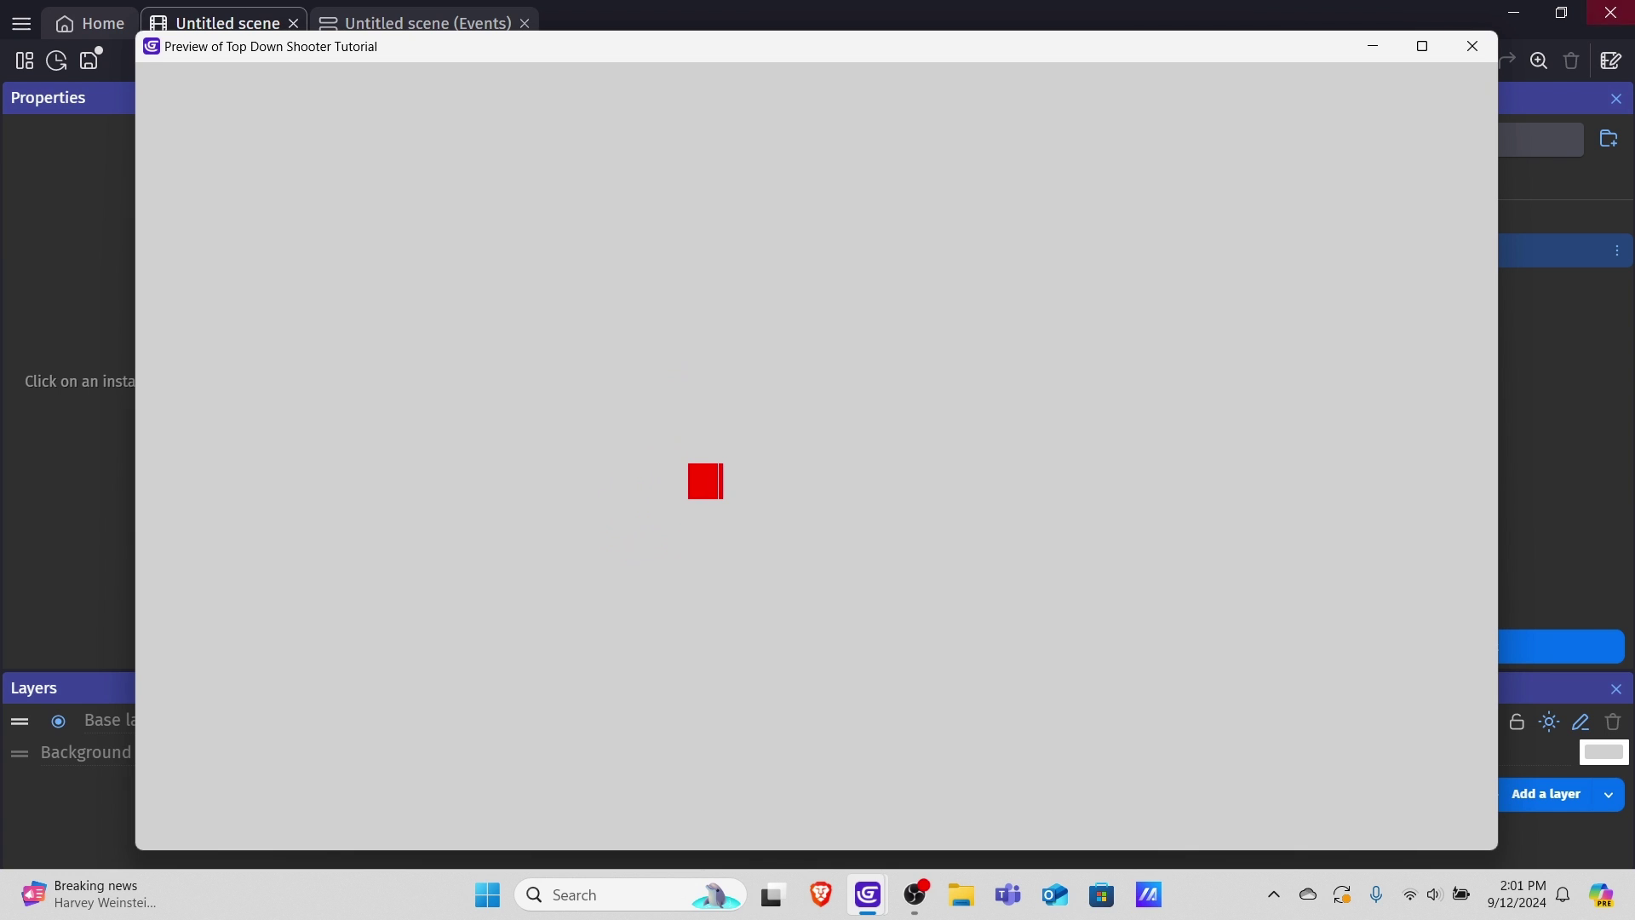
{"action": "left_click", "coordinate": [1471, 45]}
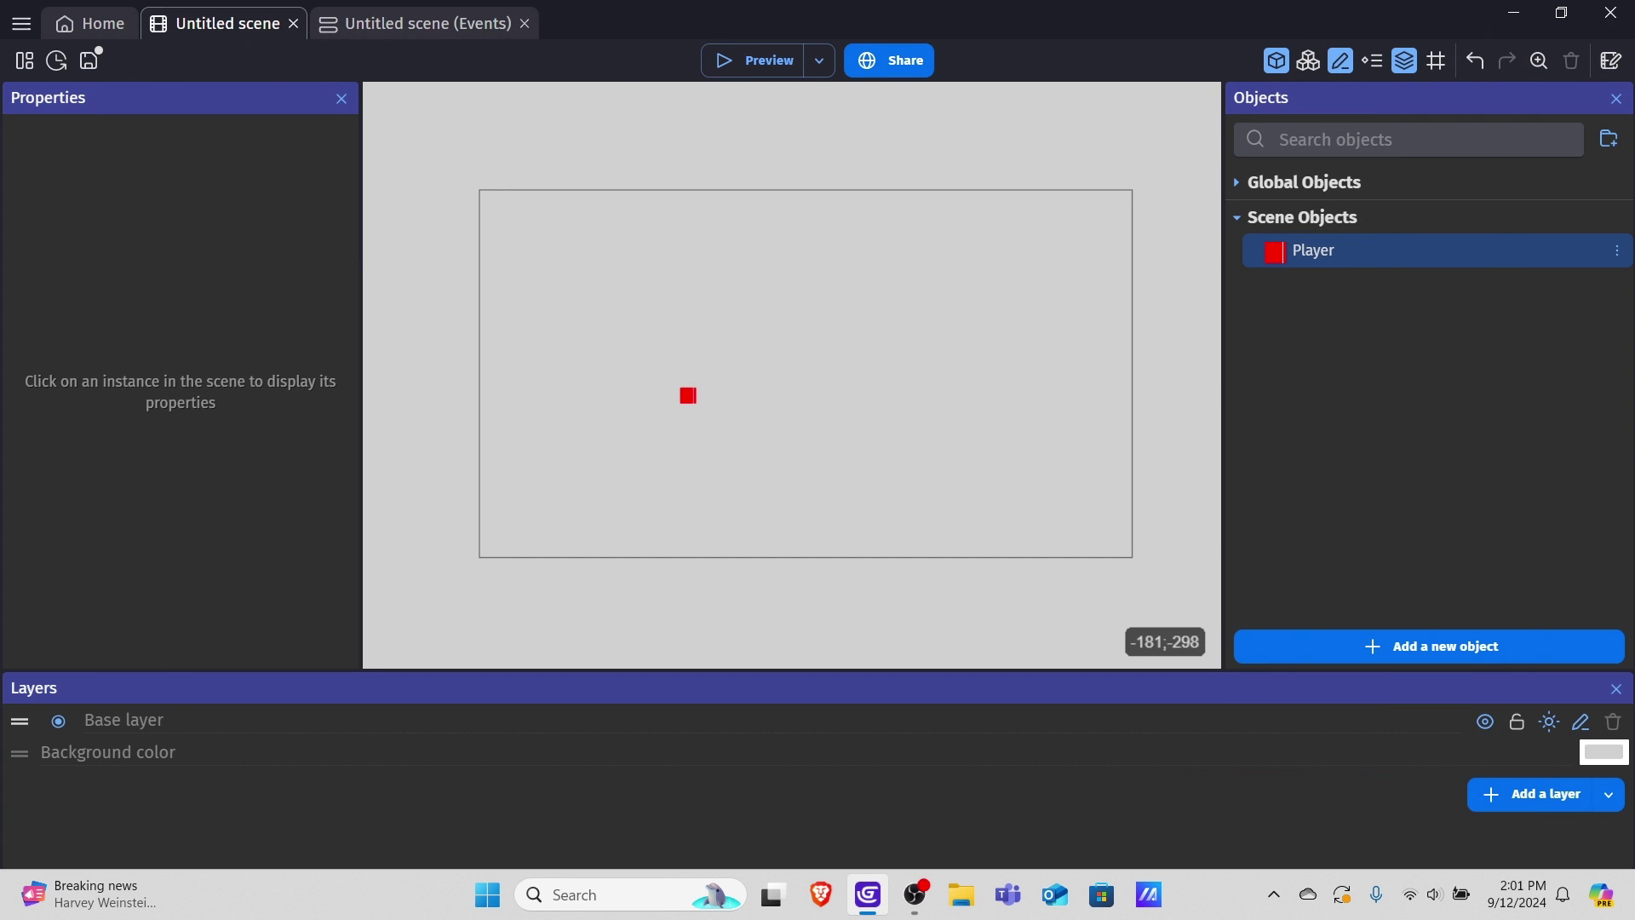
Add a first event to the scene's events with a Key pressed condition for the w key
{"action": "left_click", "coordinate": [383, 24]}
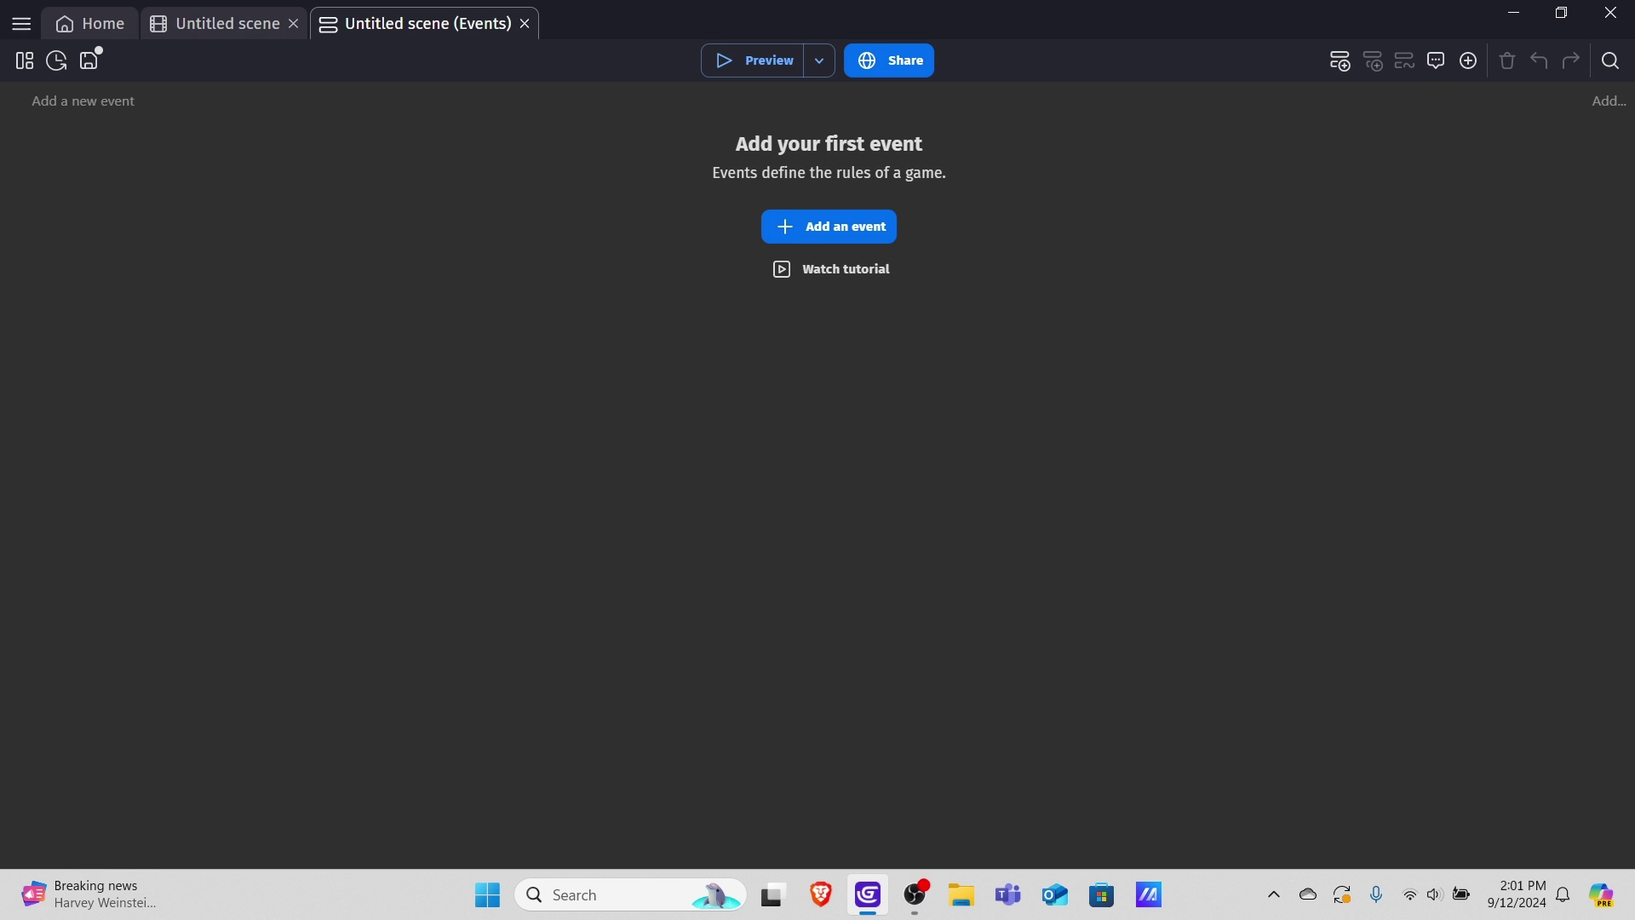
{"action": "left_click", "coordinate": [828, 227]}
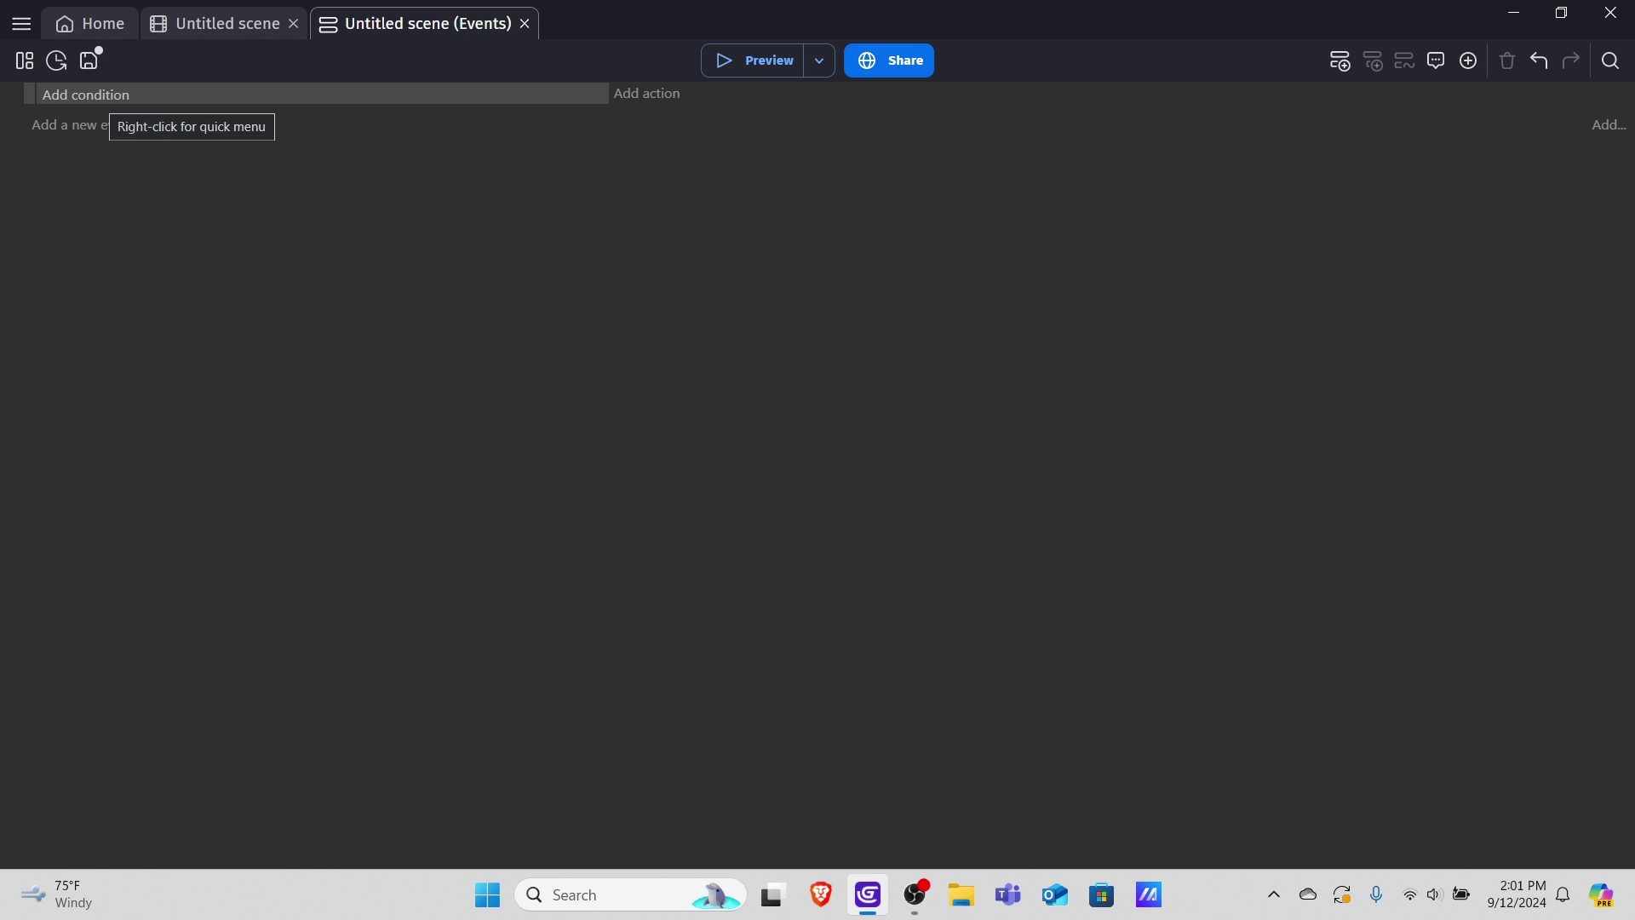
{"action": "left_click", "coordinate": [111, 94]}
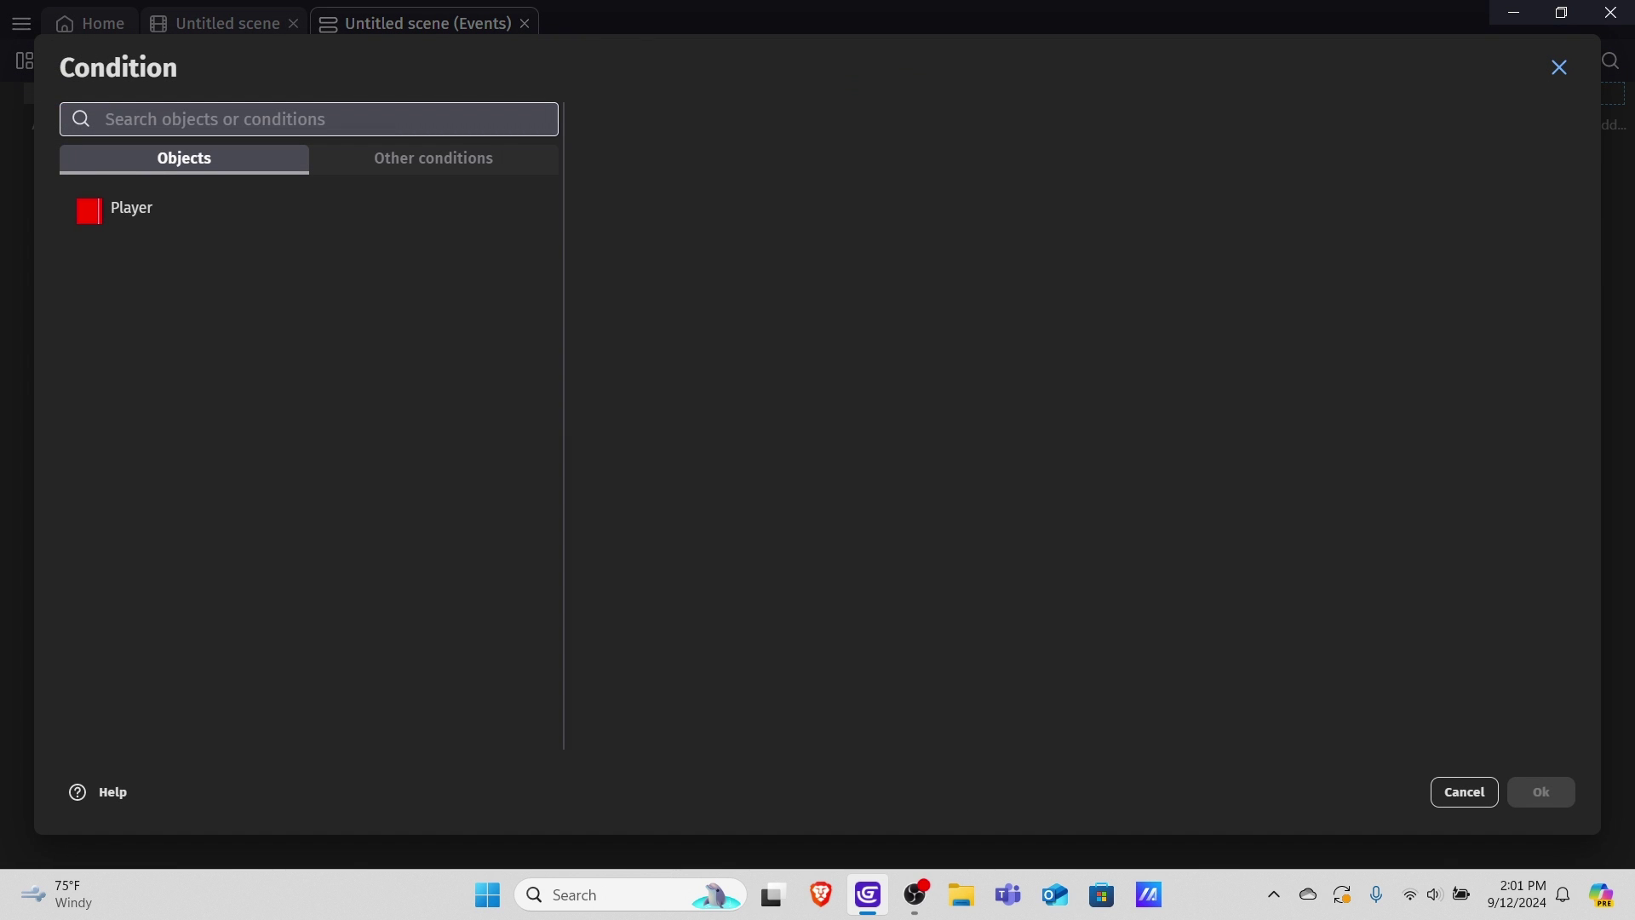
{"action": "left_click", "coordinate": [433, 158]}
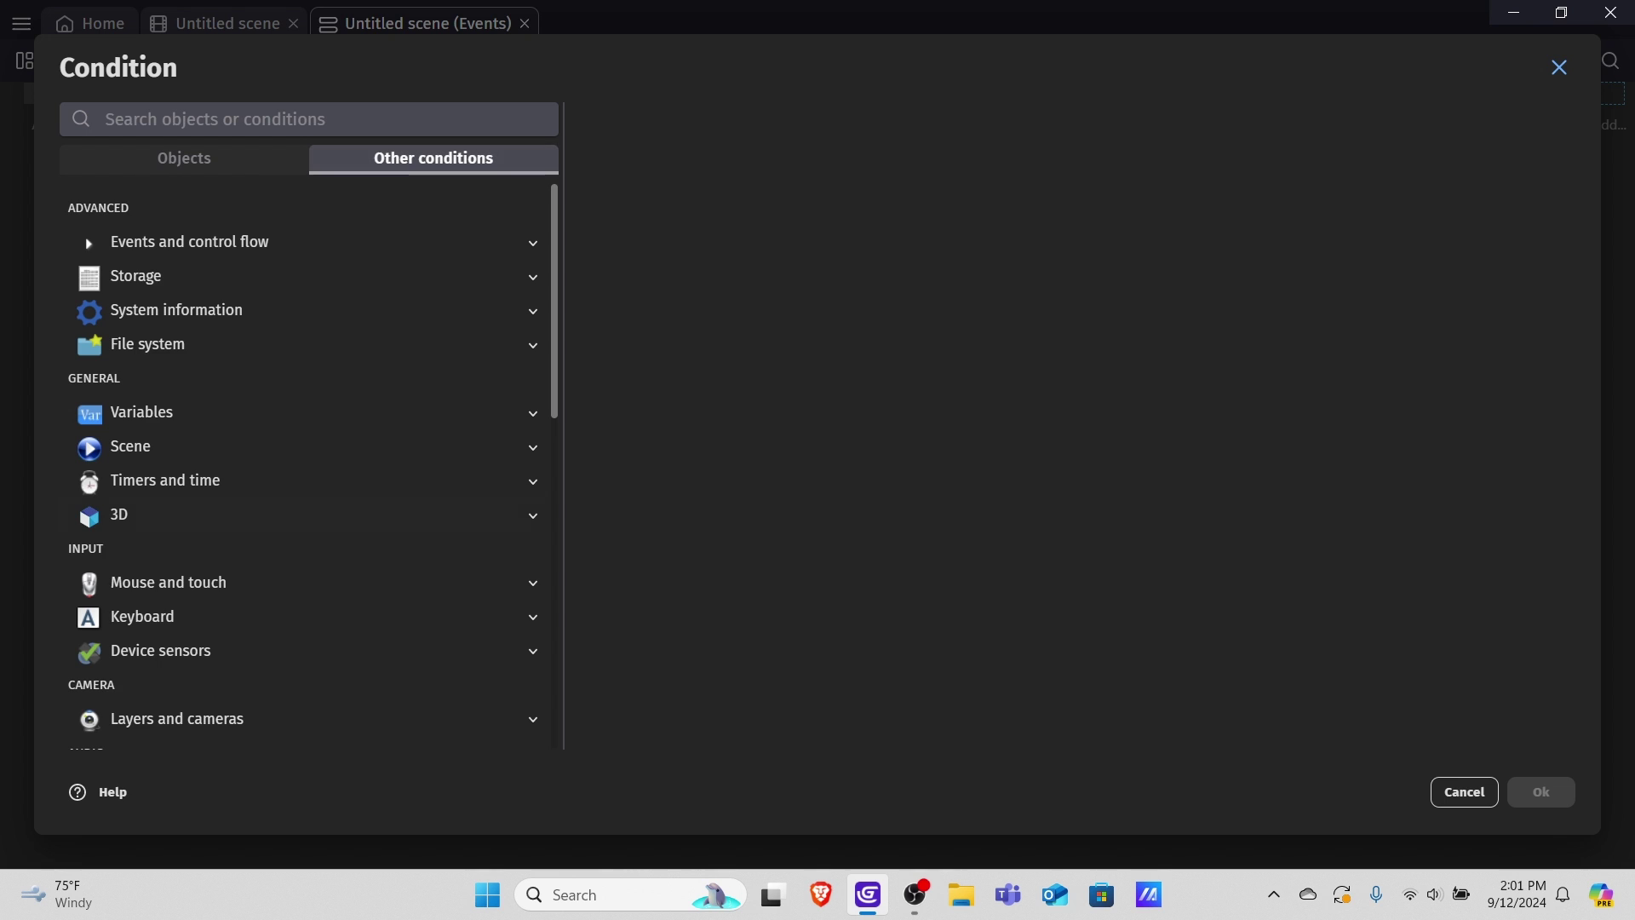
{"action": "scroll", "coordinate": [255, 573], "scroll_direction": "down", "scroll_amount": 2}
{"action": "left_click", "coordinate": [142, 403]}
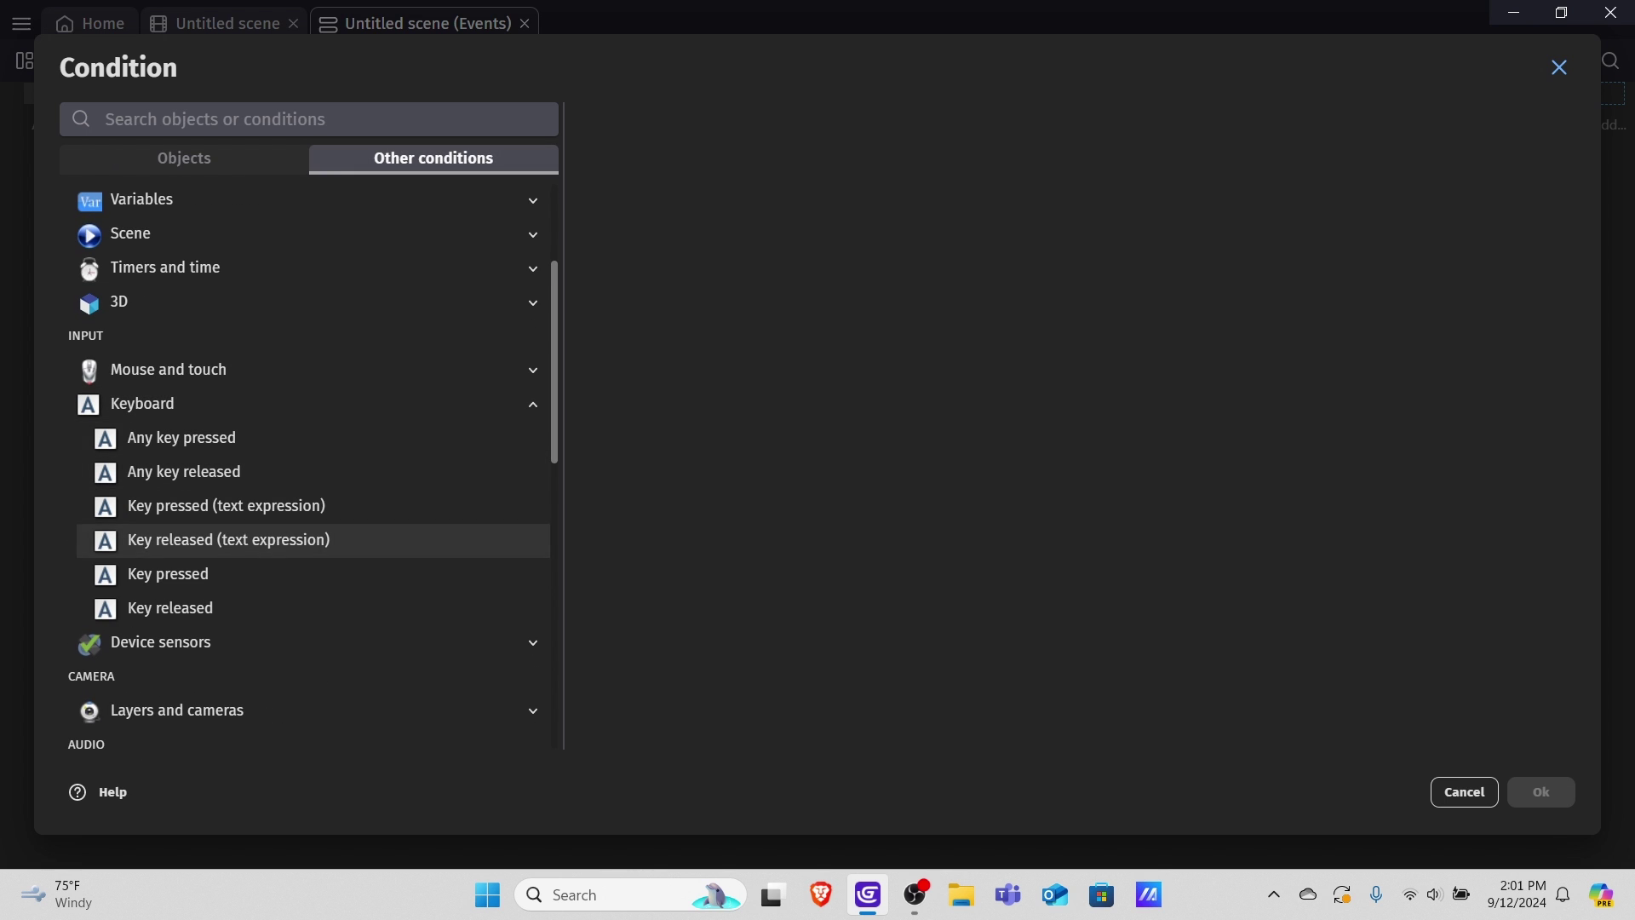
{"action": "left_click", "coordinate": [167, 573]}
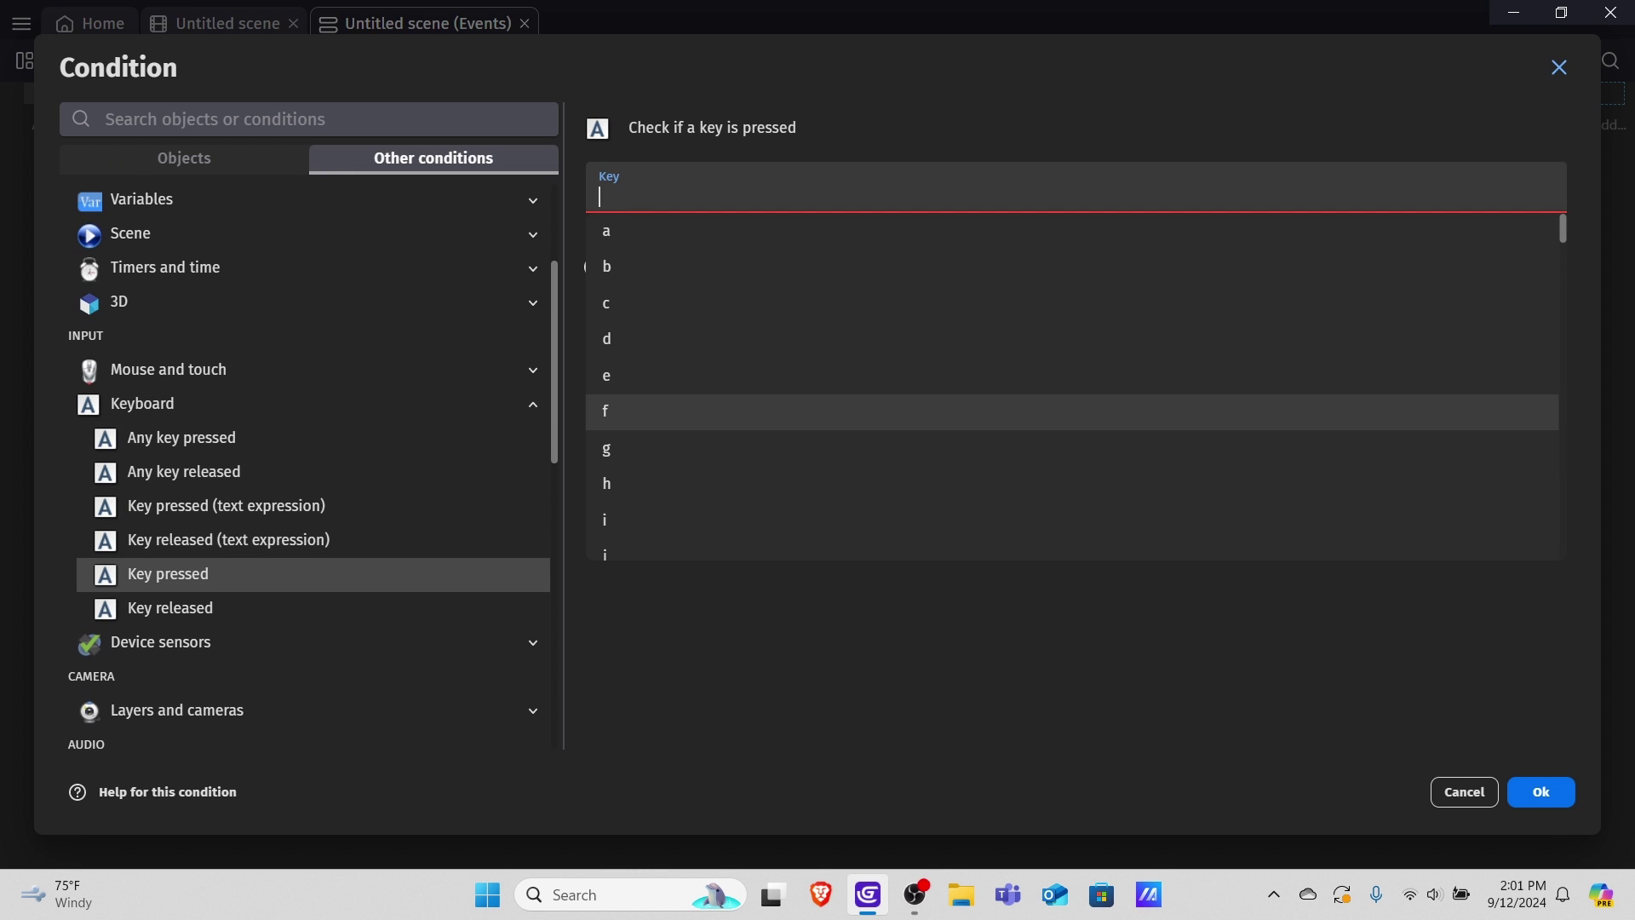
{"action": "type", "text": "w"}
{"action": "key", "text": "Return"}
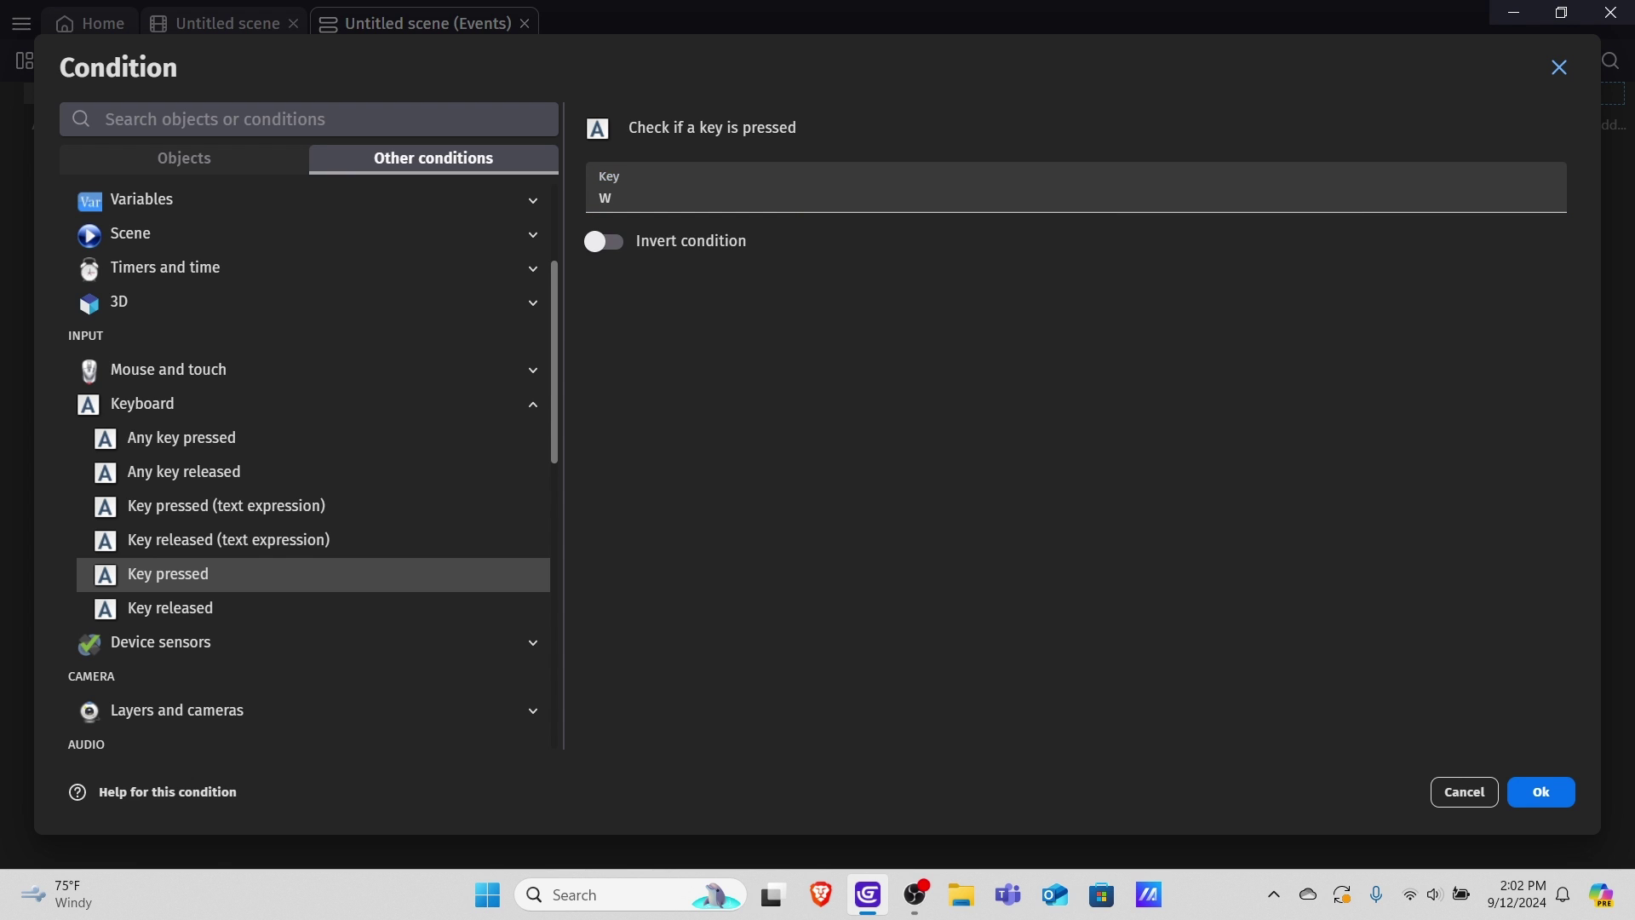
{"action": "left_click", "coordinate": [1524, 785]}
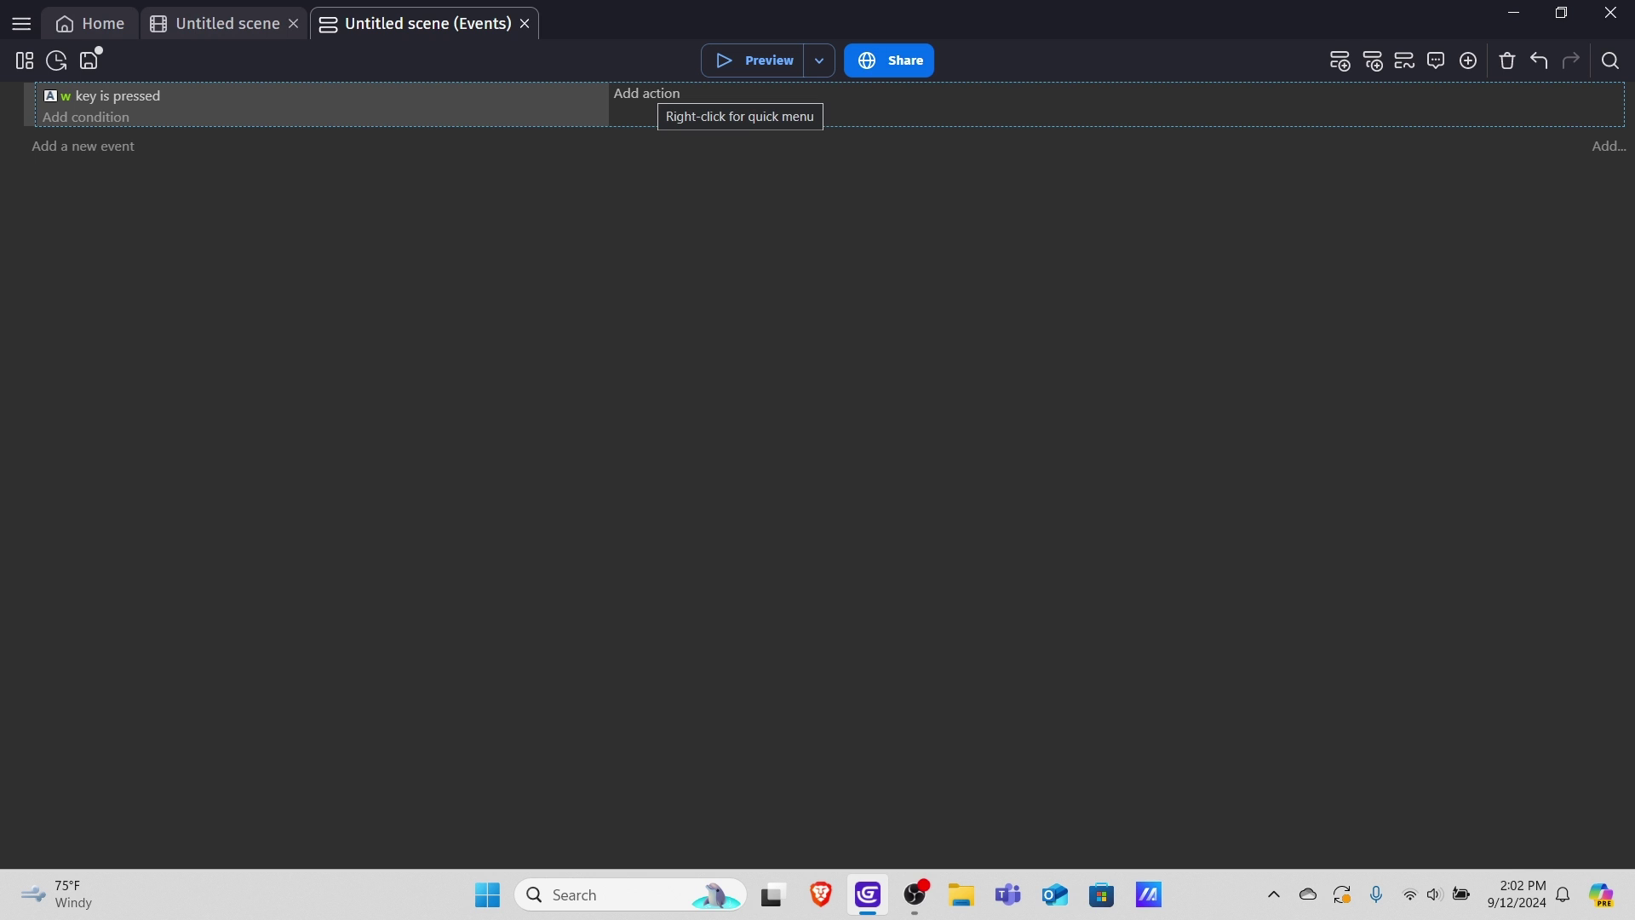
Add a Simulate up key press action for the Player to the w key event
{"action": "left_click", "coordinate": [647, 93]}
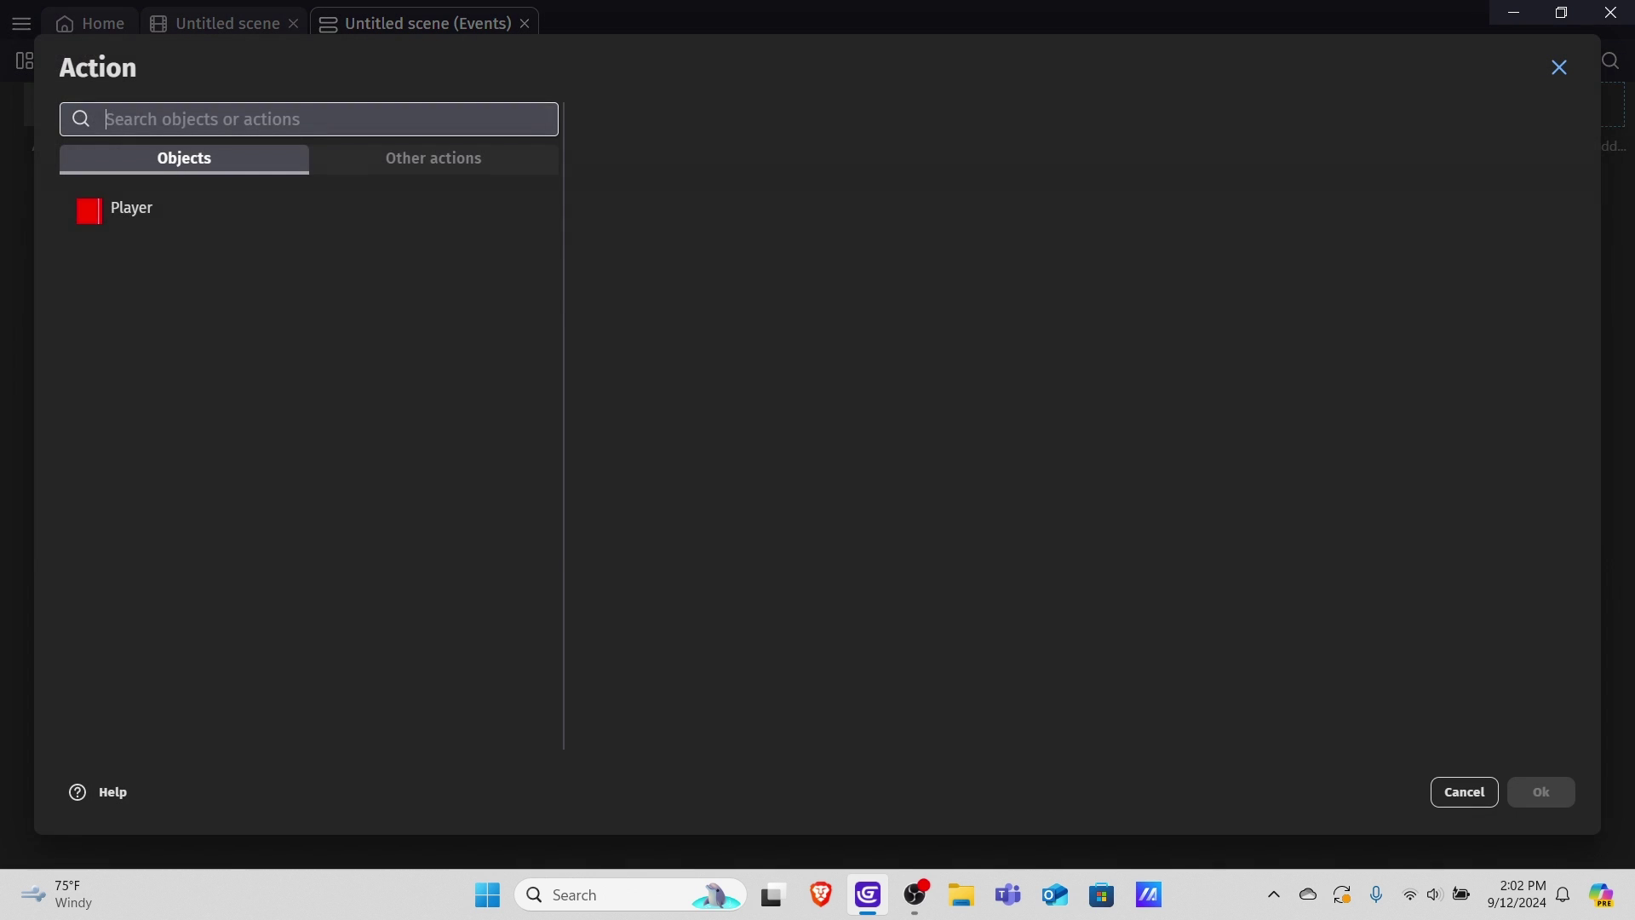
{"action": "left_click", "coordinate": [131, 208]}
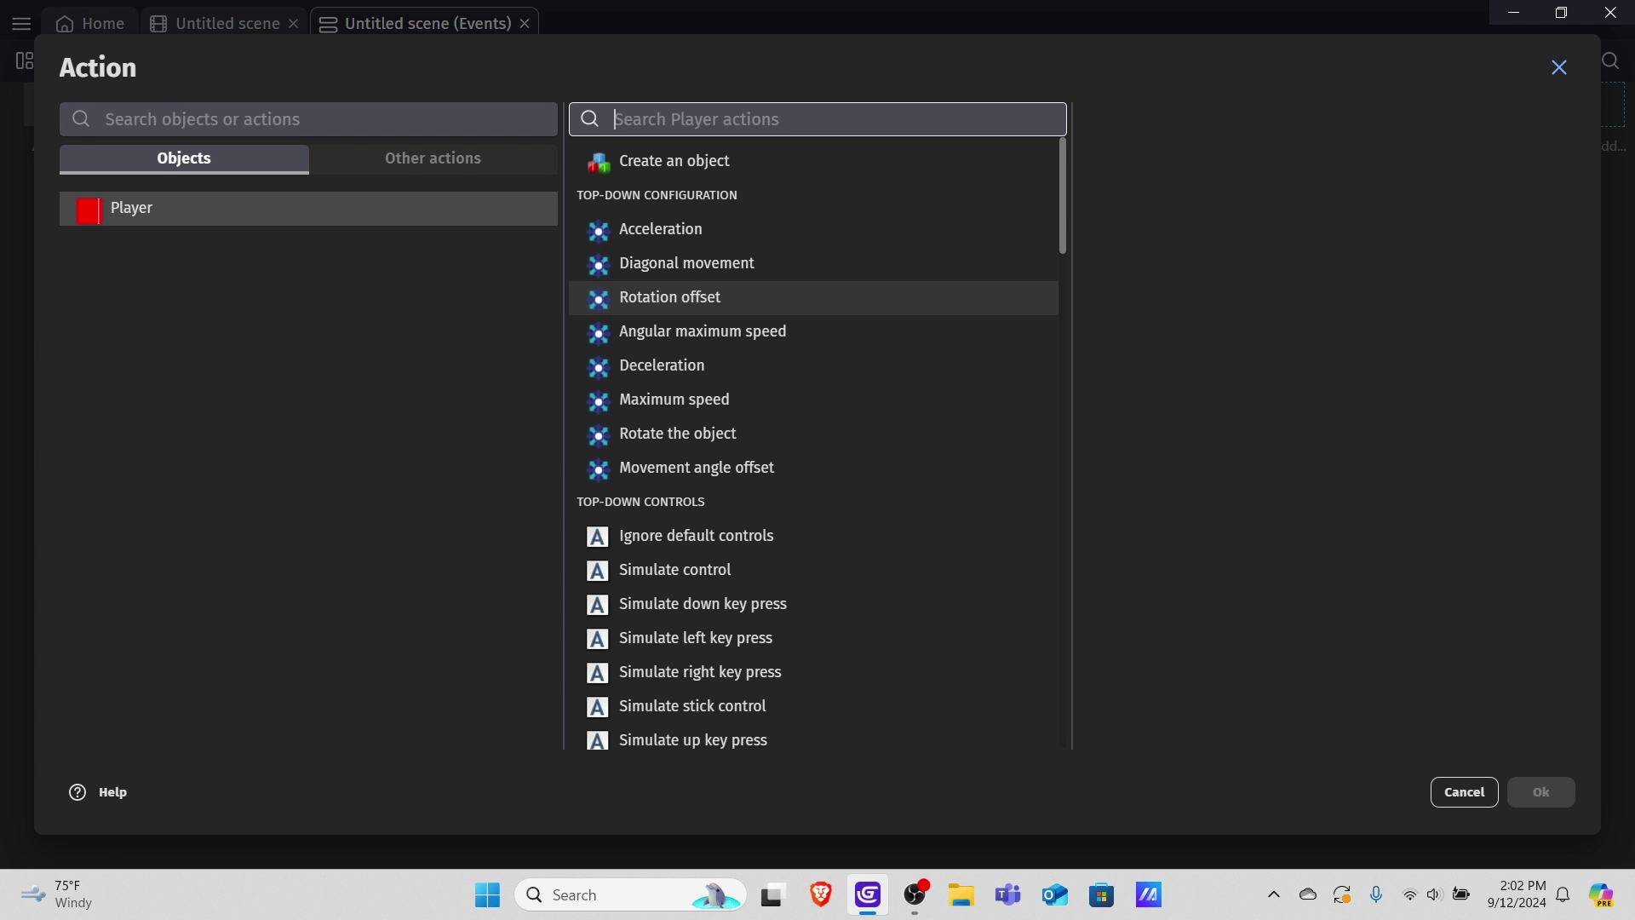
{"action": "scroll", "coordinate": [813, 443], "scroll_direction": "down", "scroll_amount": 5}
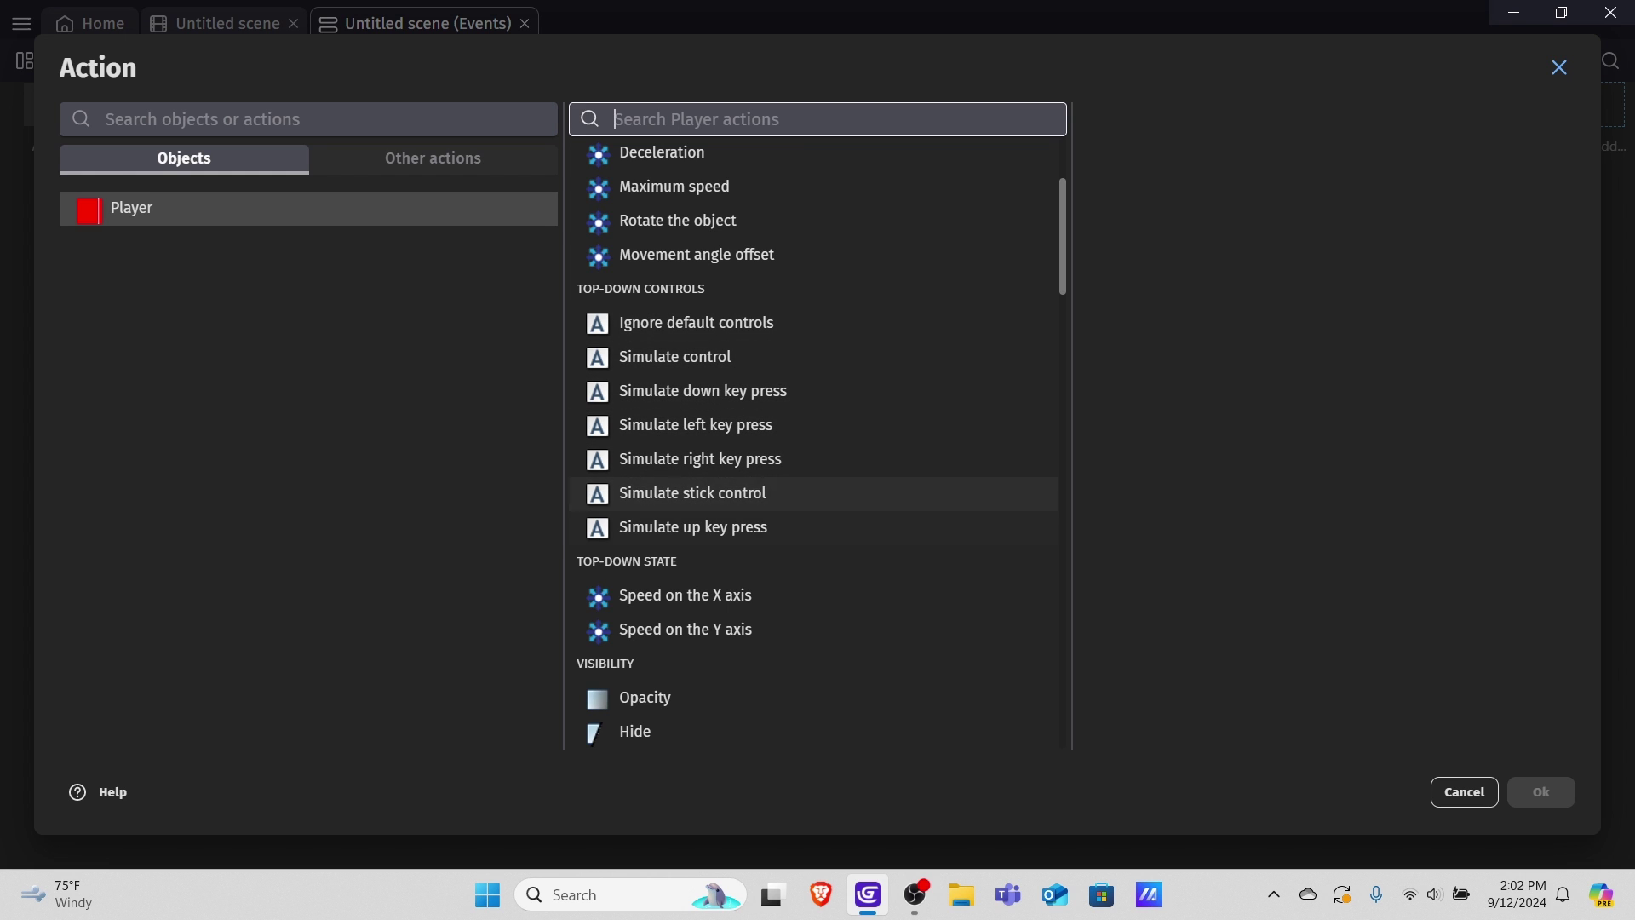
{"action": "left_click", "coordinate": [692, 527]}
{"action": "key", "text": "Return"}
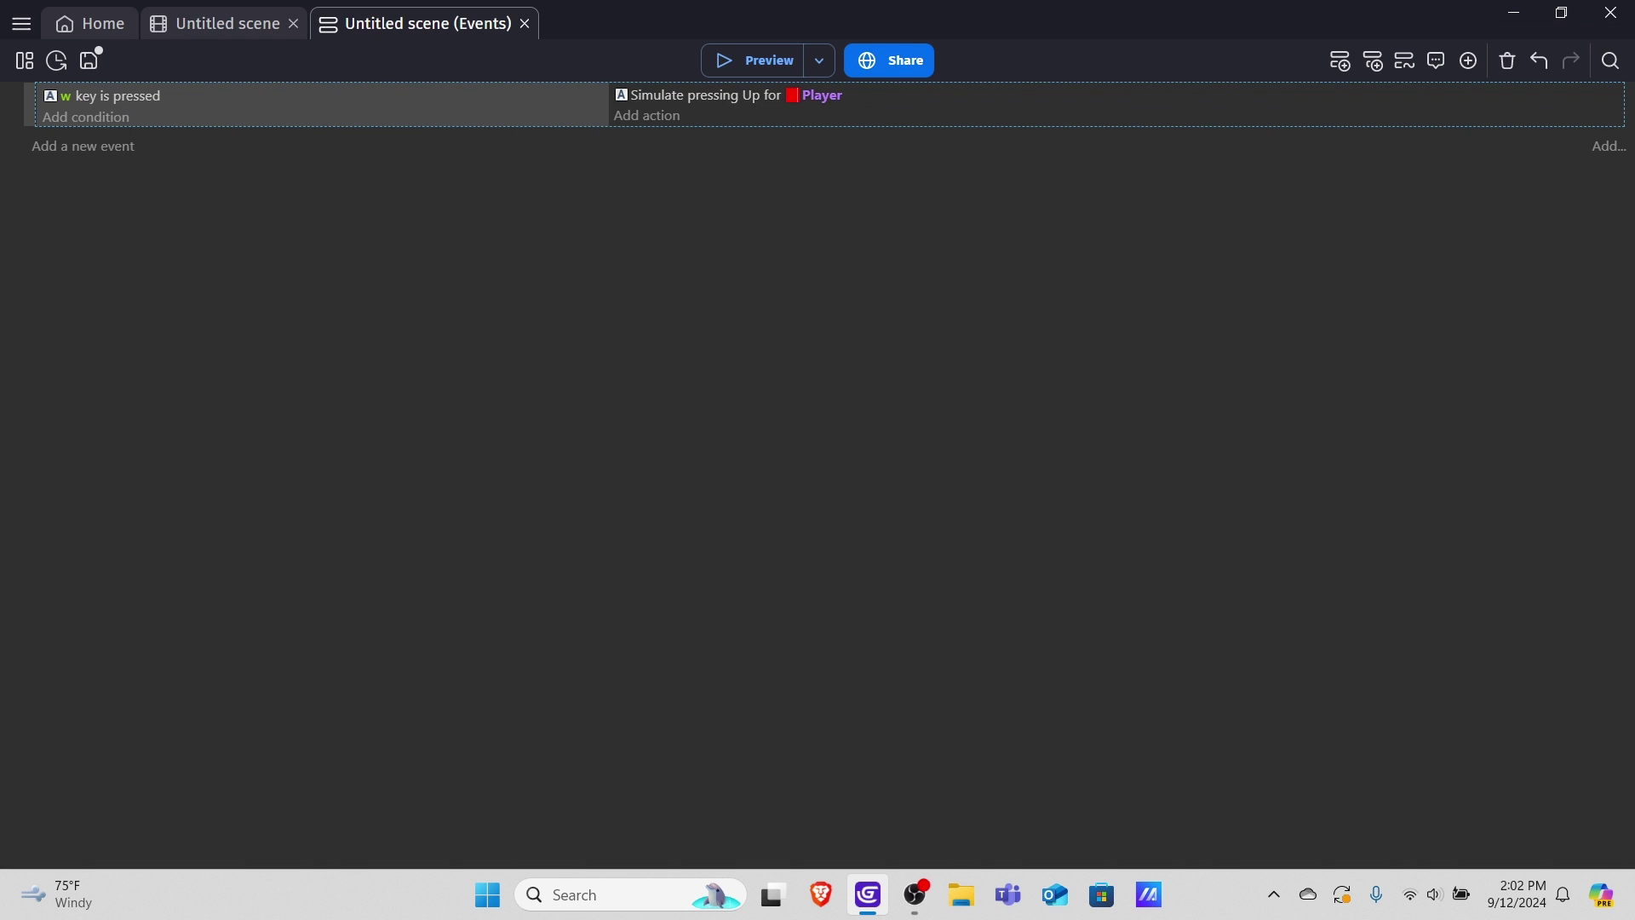
Preview the game, test moving the Player up with the w key, and close the preview
{"action": "left_click", "coordinate": [753, 59]}
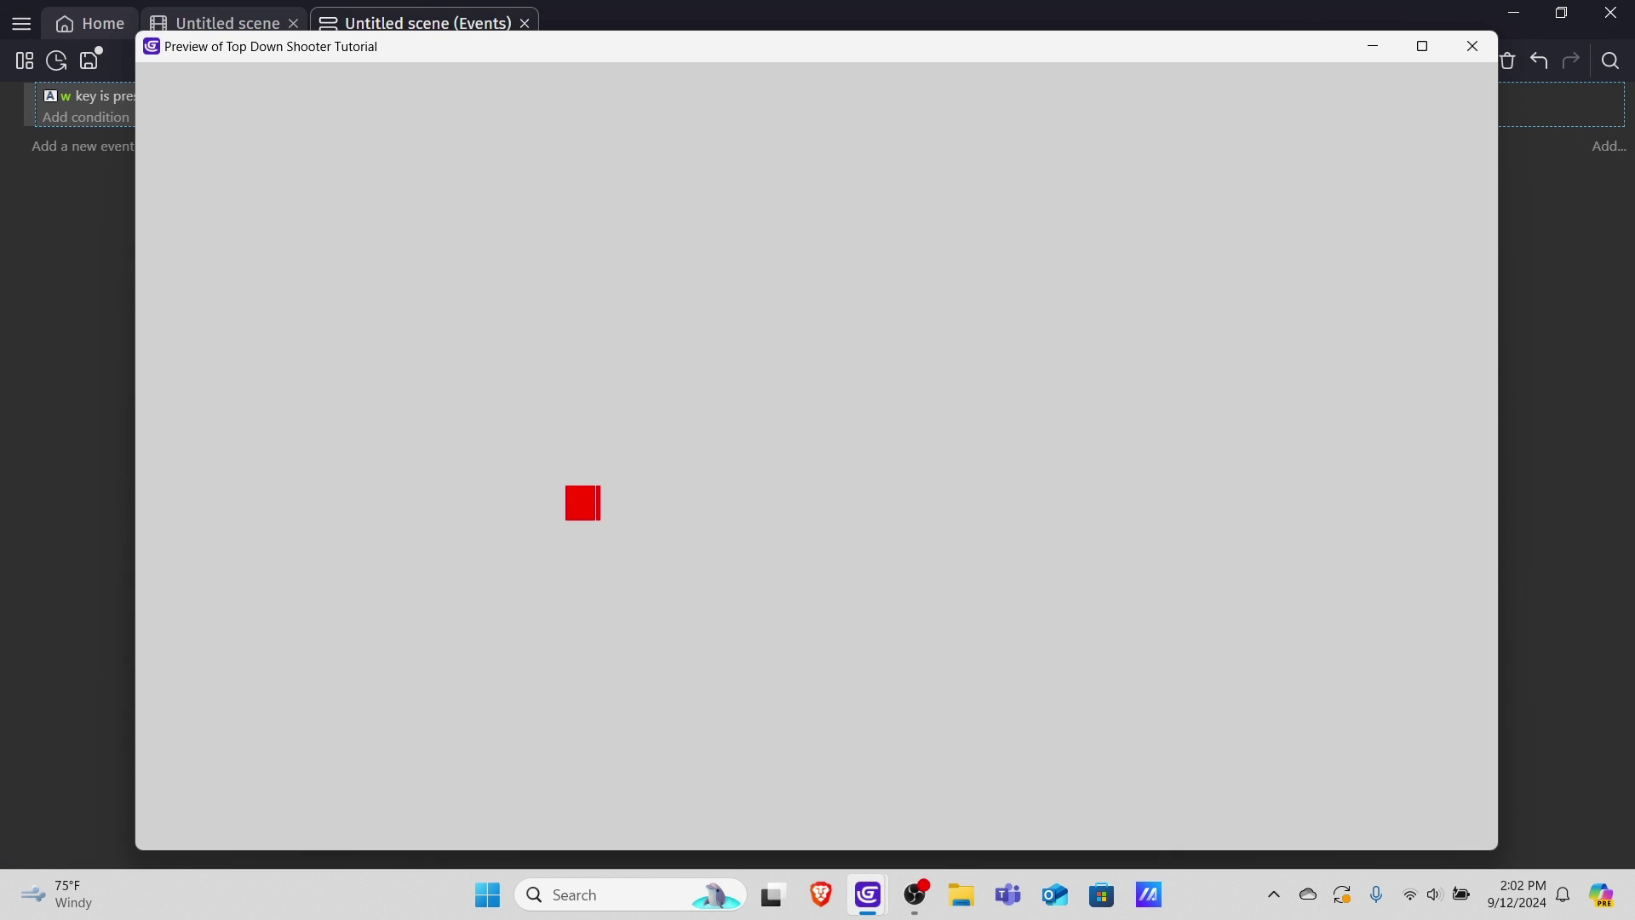
{"action": "key", "text": "w"}
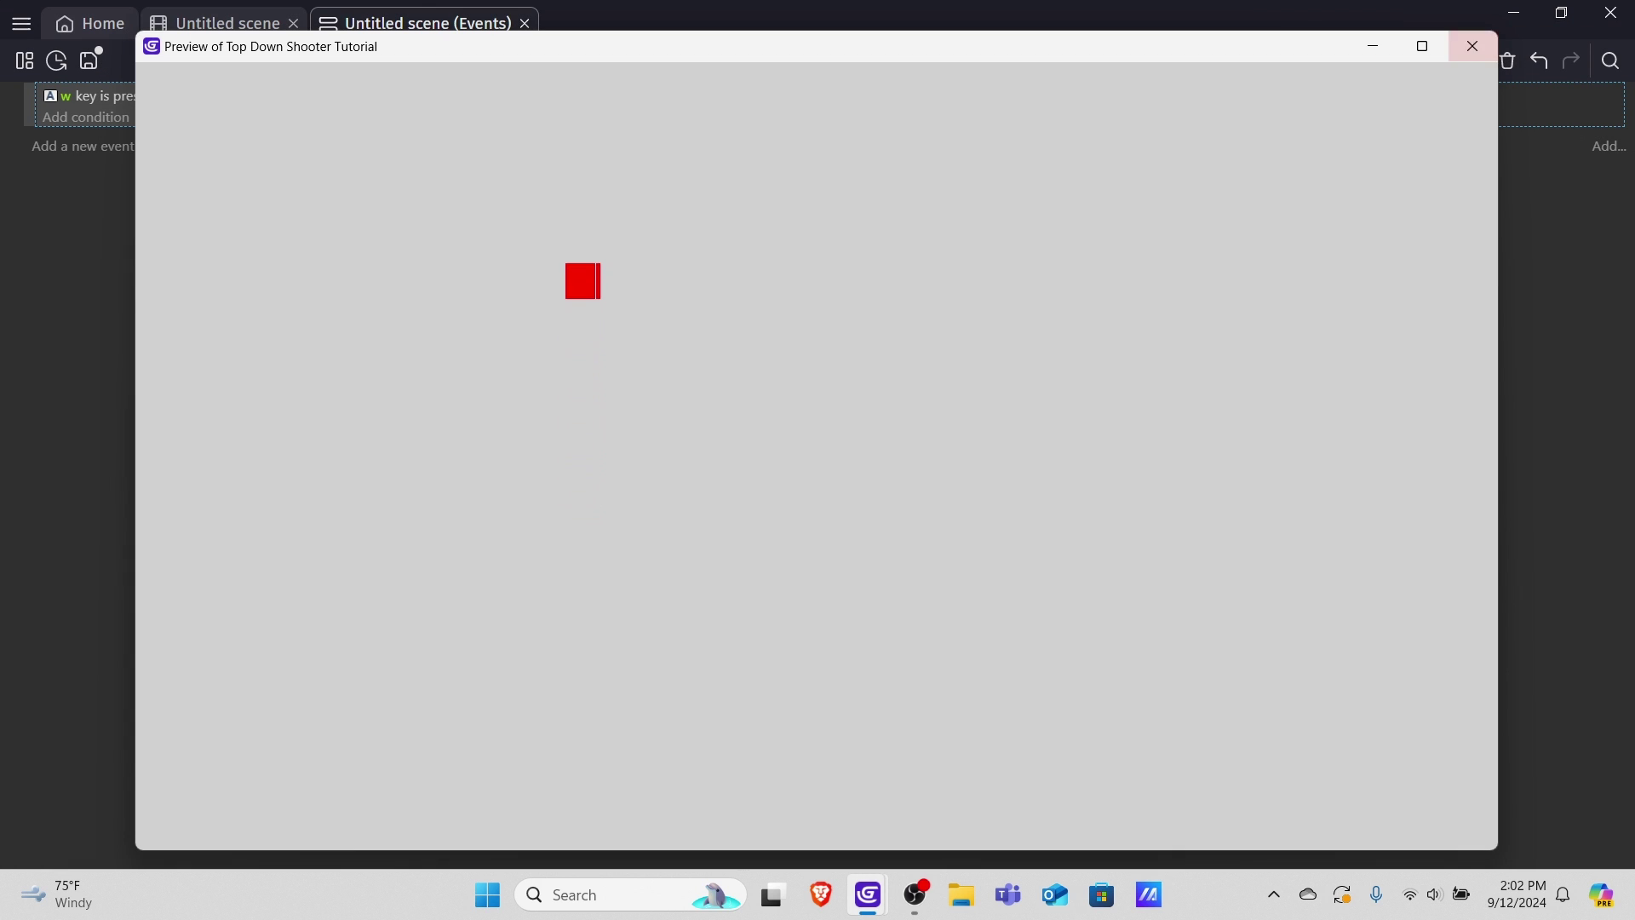
{"action": "left_click", "coordinate": [1472, 46]}
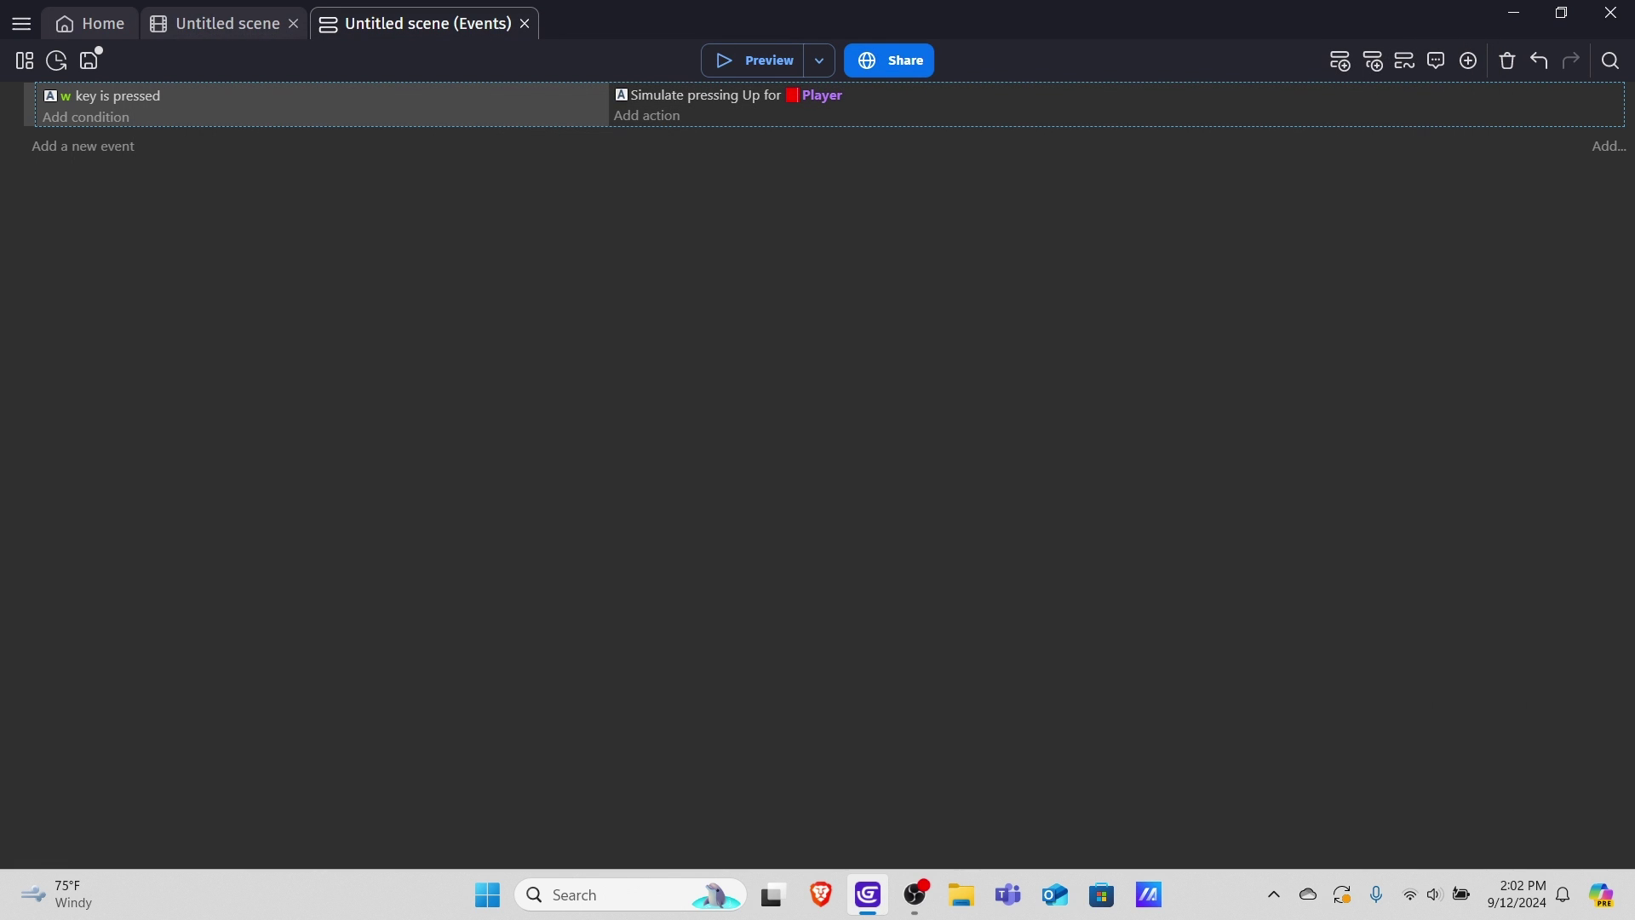
Copy the w key event and paste three duplicates of it into the events sheet
{"action": "right_click", "coordinate": [231, 117]}
{"action": "left_click", "coordinate": [269, 137]}
{"action": "right_click", "coordinate": [250, 115]}
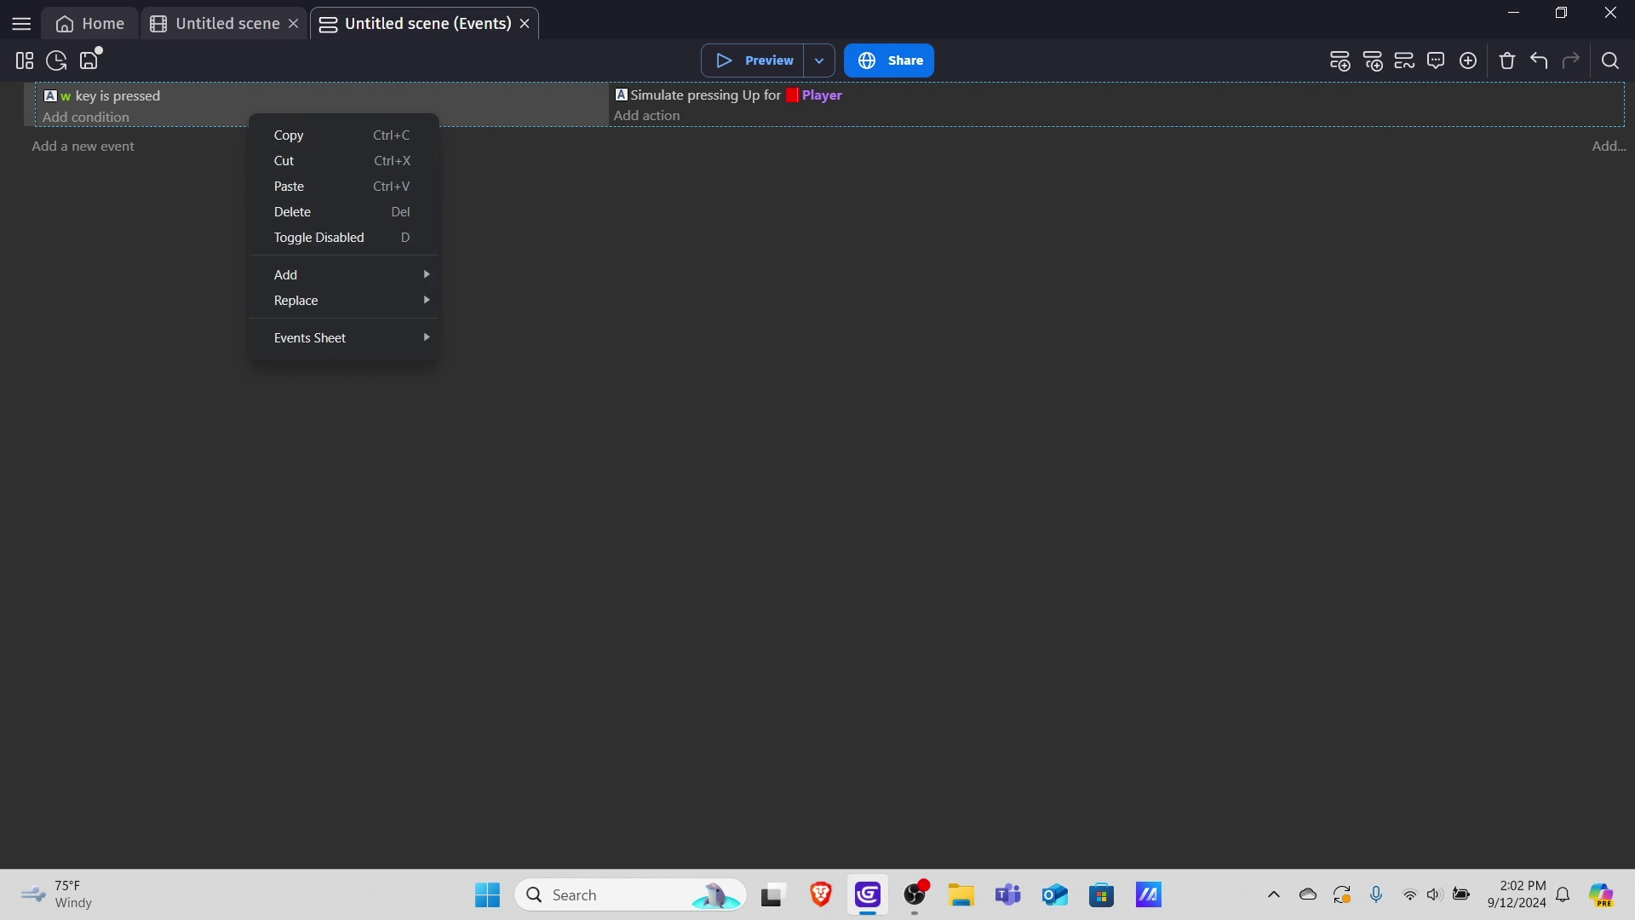
{"action": "key", "text": "Escape"}
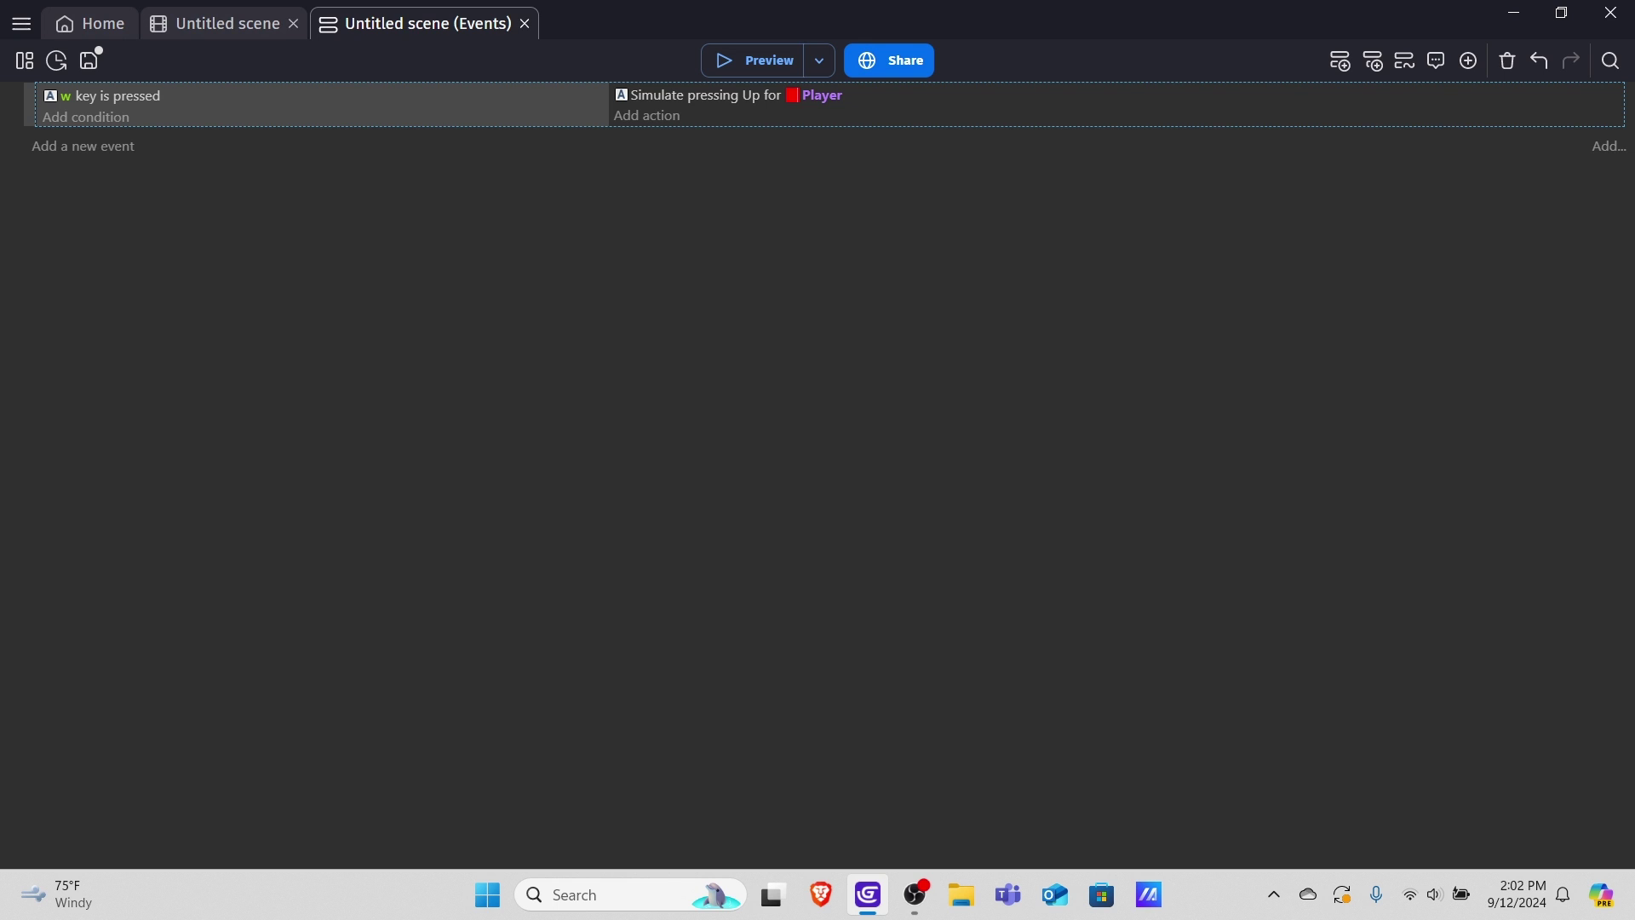
{"action": "key", "text": "ctrl+v"}
{"action": "key", "text": "ctrl+v"}
{"action": "key", "text": "ctrl+v"}
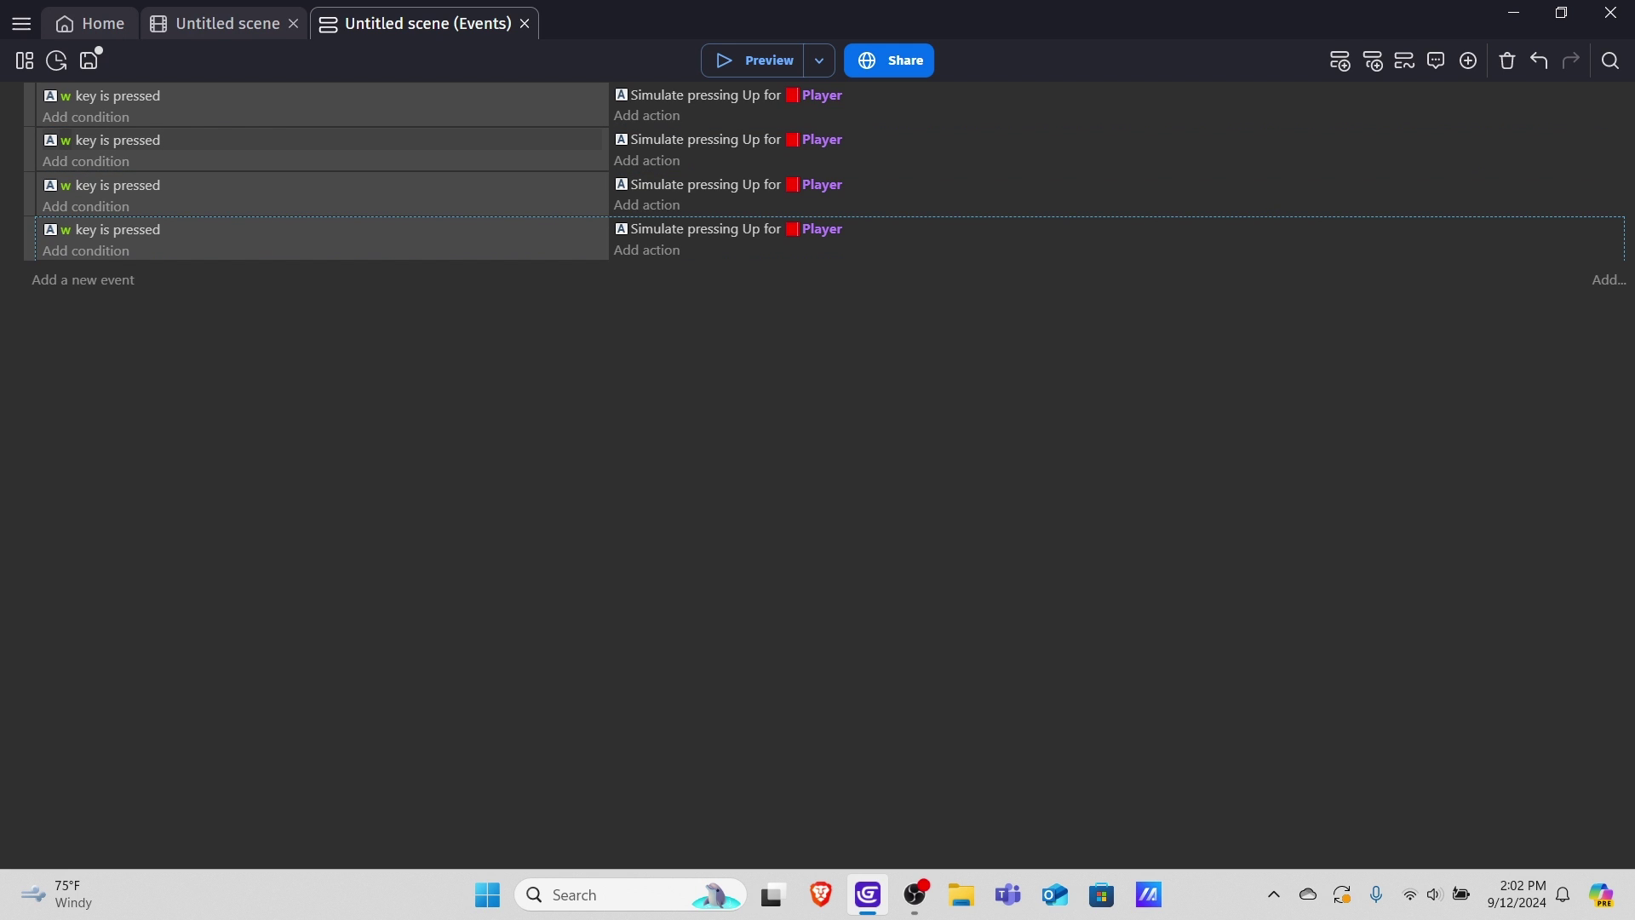
Change the Key pressed conditions of the three duplicated events to s, a and d, in that order
{"action": "left_click", "coordinate": [65, 140]}
{"action": "key", "text": "BackSpace"}
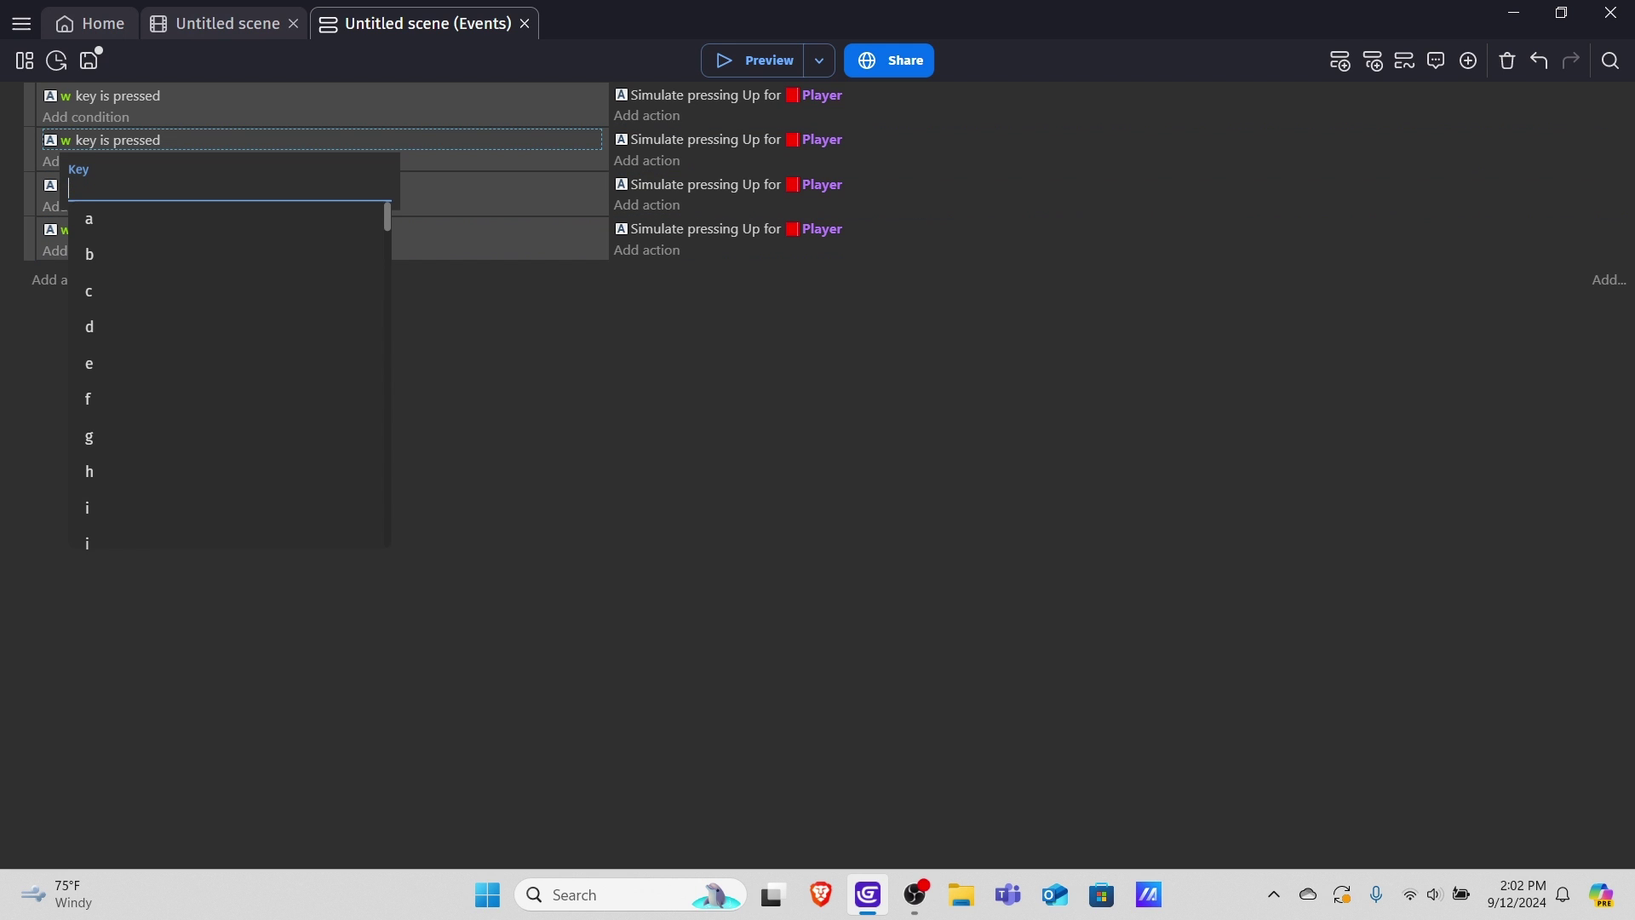
{"action": "type", "text": "s"}
{"action": "key", "text": "Return"}
{"action": "left_click", "coordinate": [110, 185]}
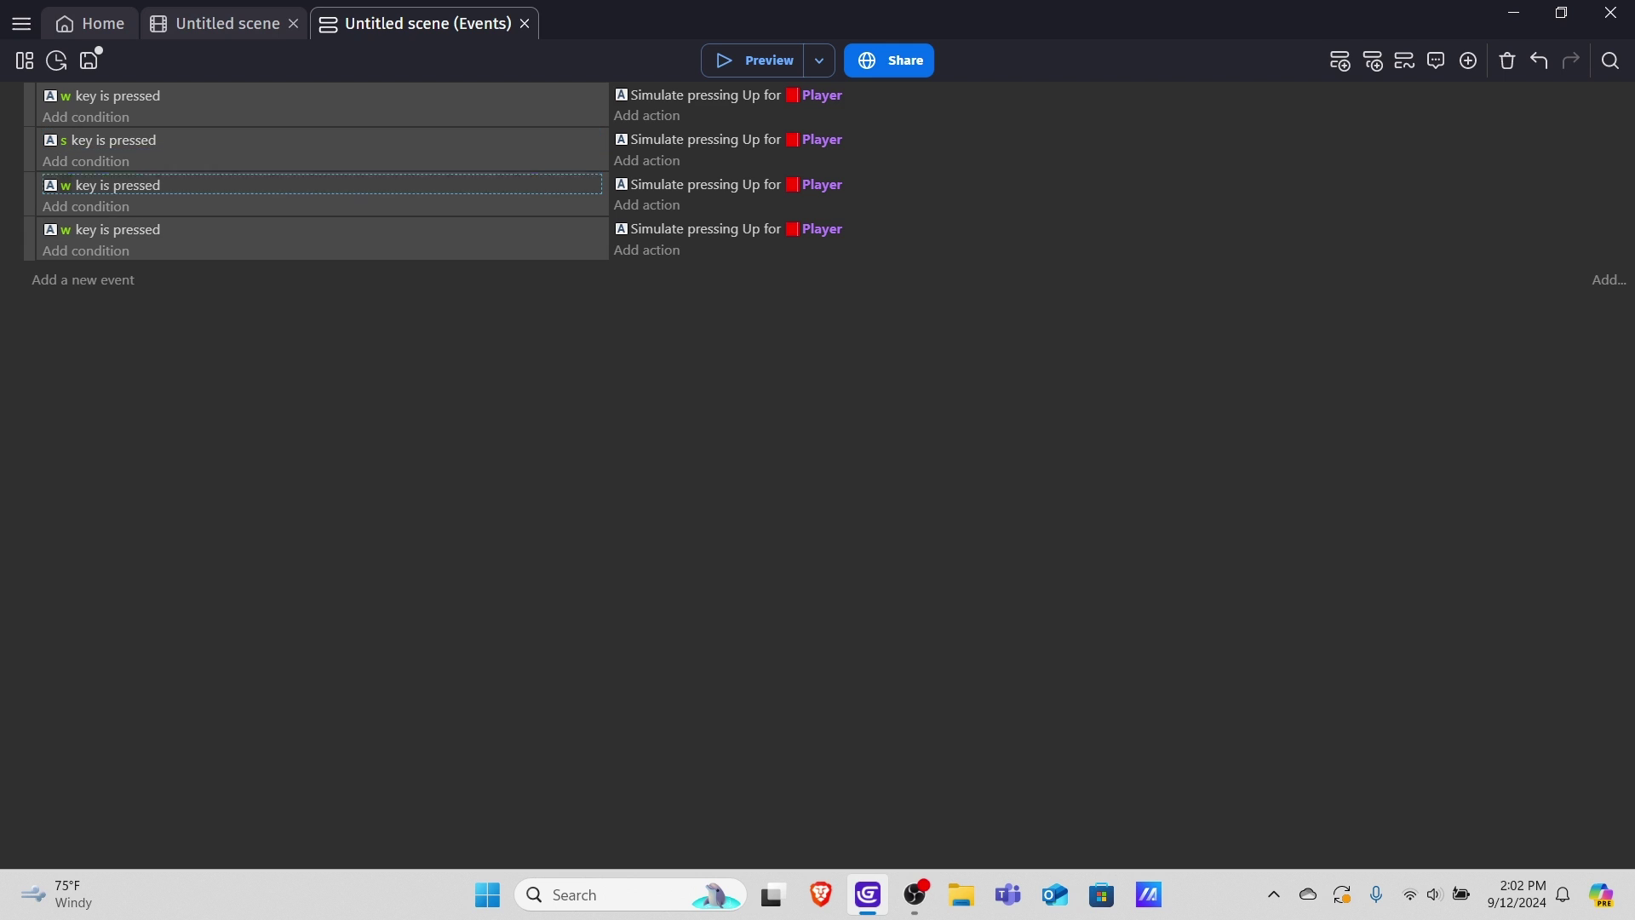
{"action": "left_click", "coordinate": [64, 185]}
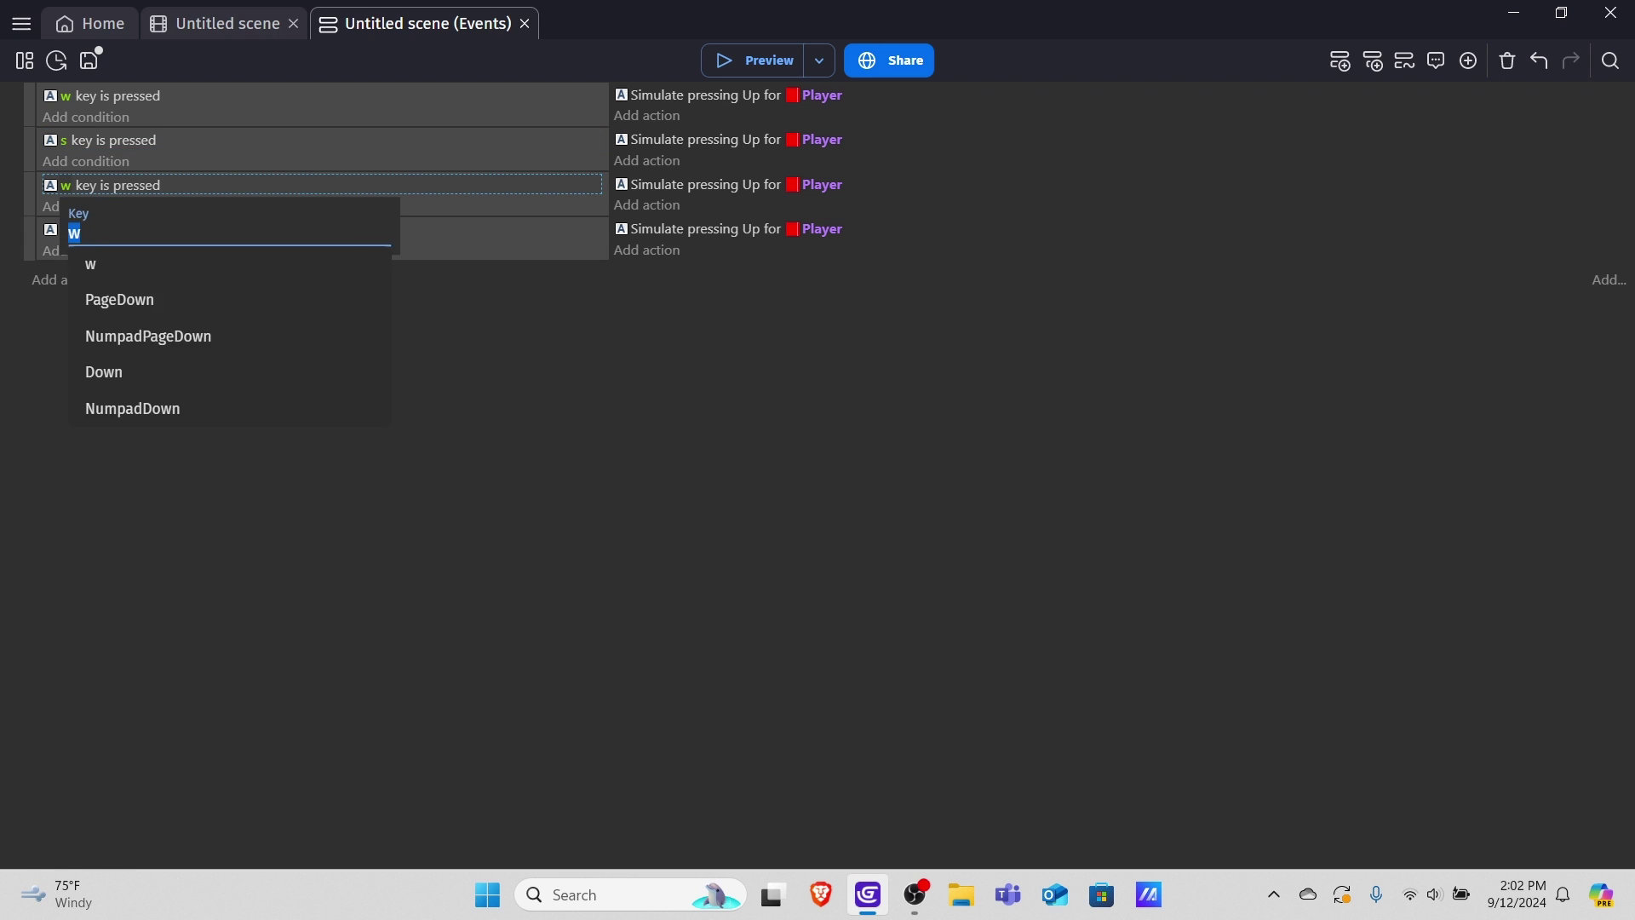
{"action": "type", "text": "a"}
{"action": "key", "text": "Return"}
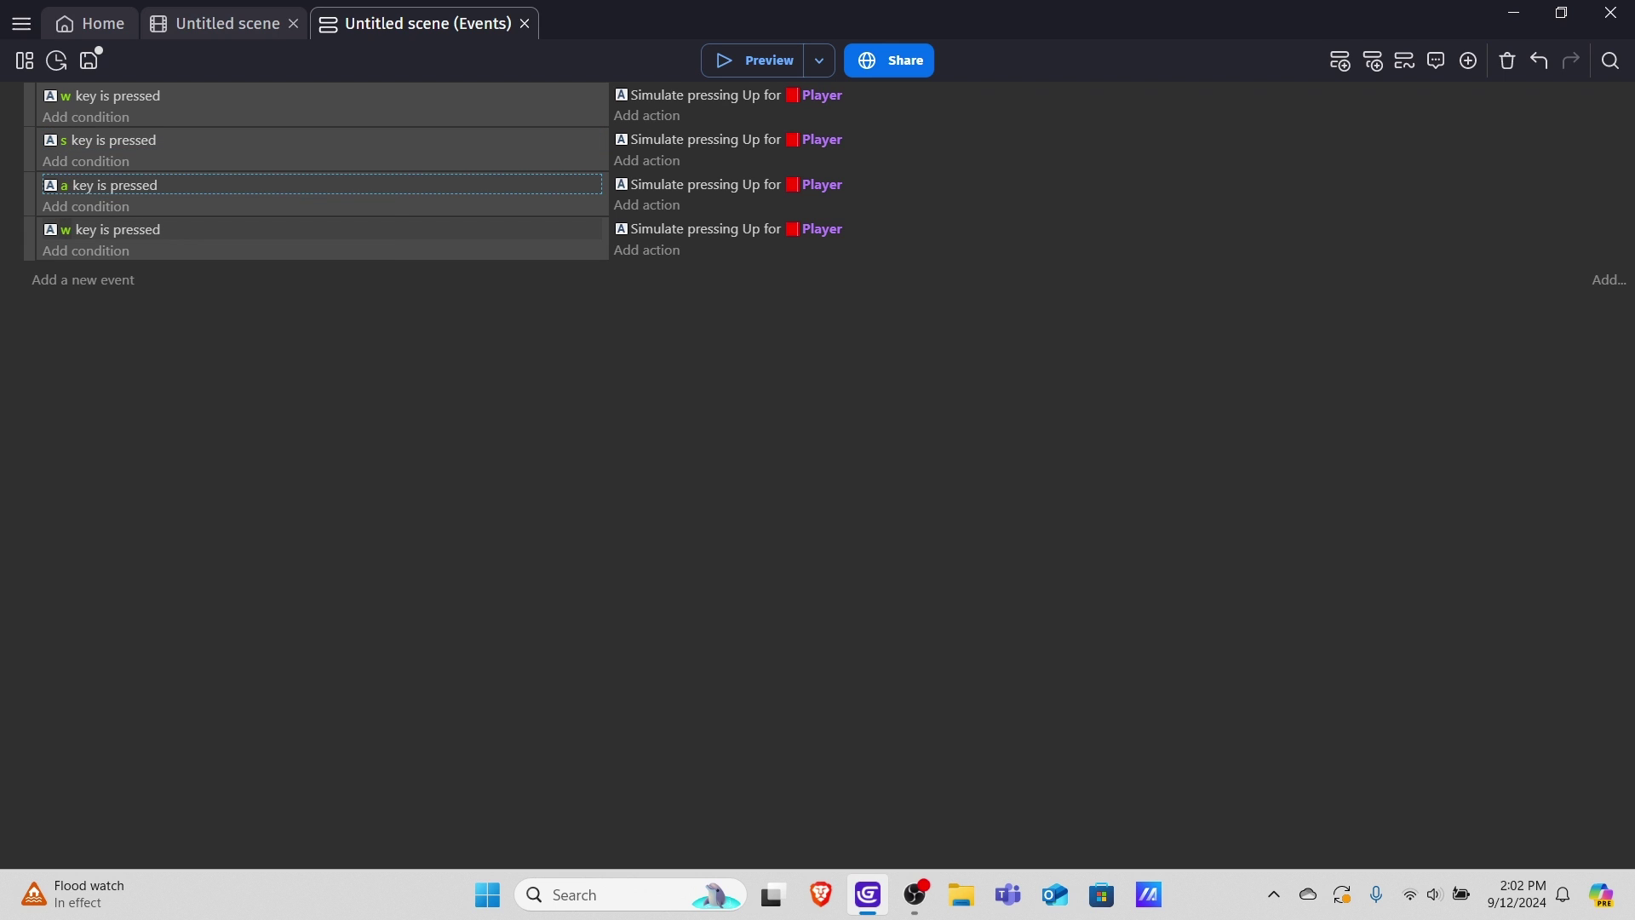
{"action": "left_click", "coordinate": [66, 229]}
{"action": "type", "text": "d"}
{"action": "key", "text": "Return"}
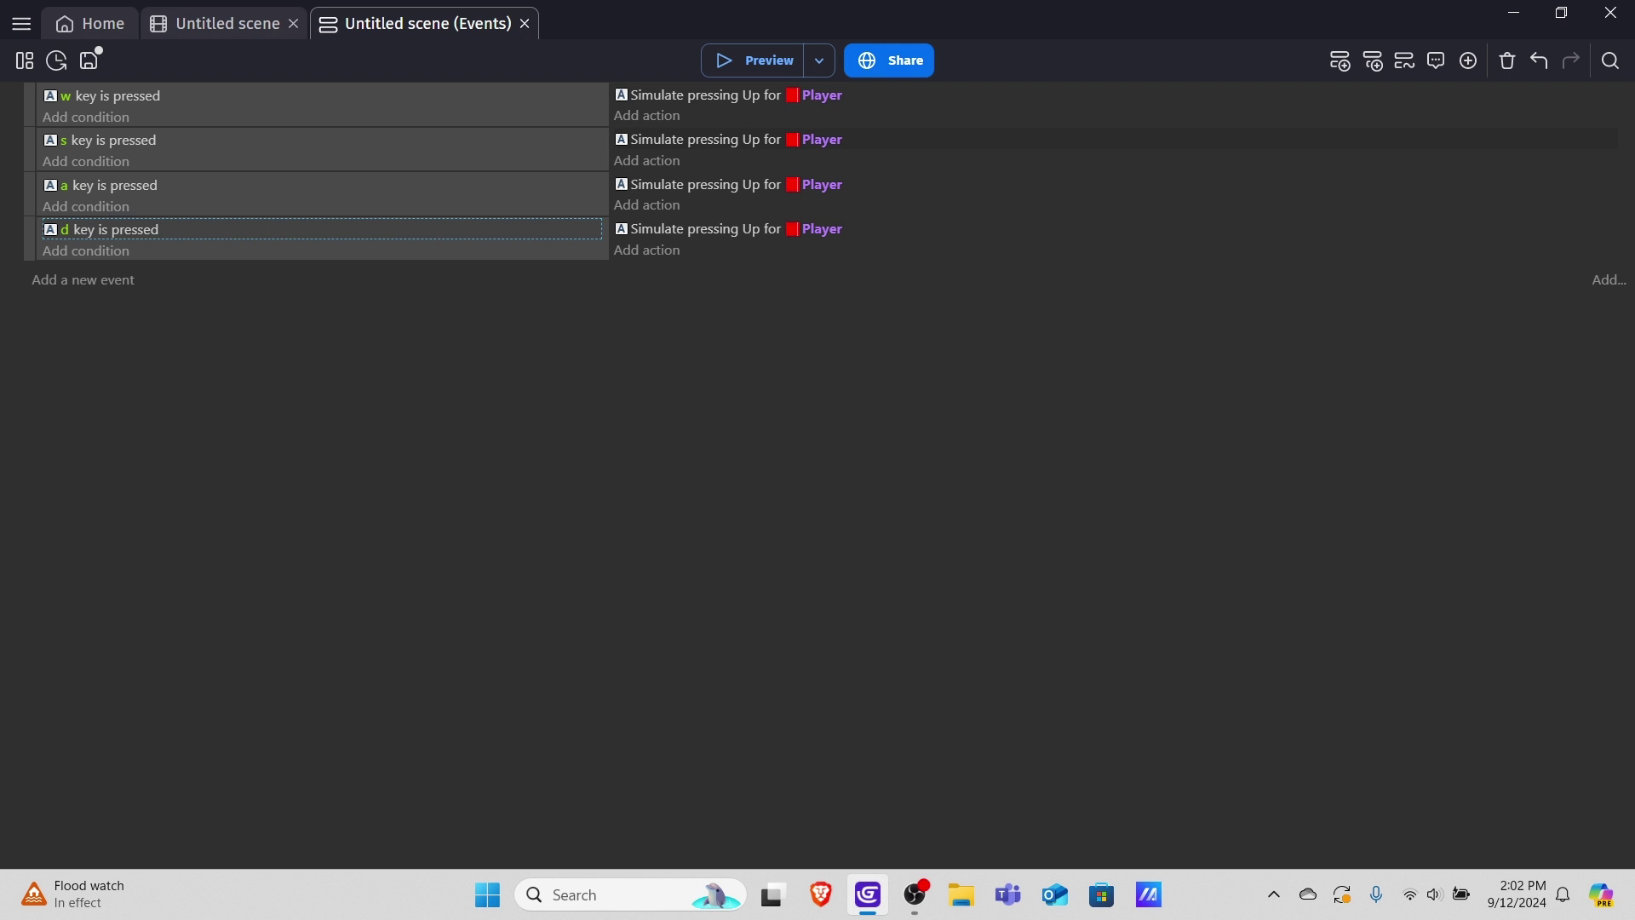
Change the s key event's action to Simulate down key press for the Player
{"action": "left_click", "coordinate": [727, 139]}
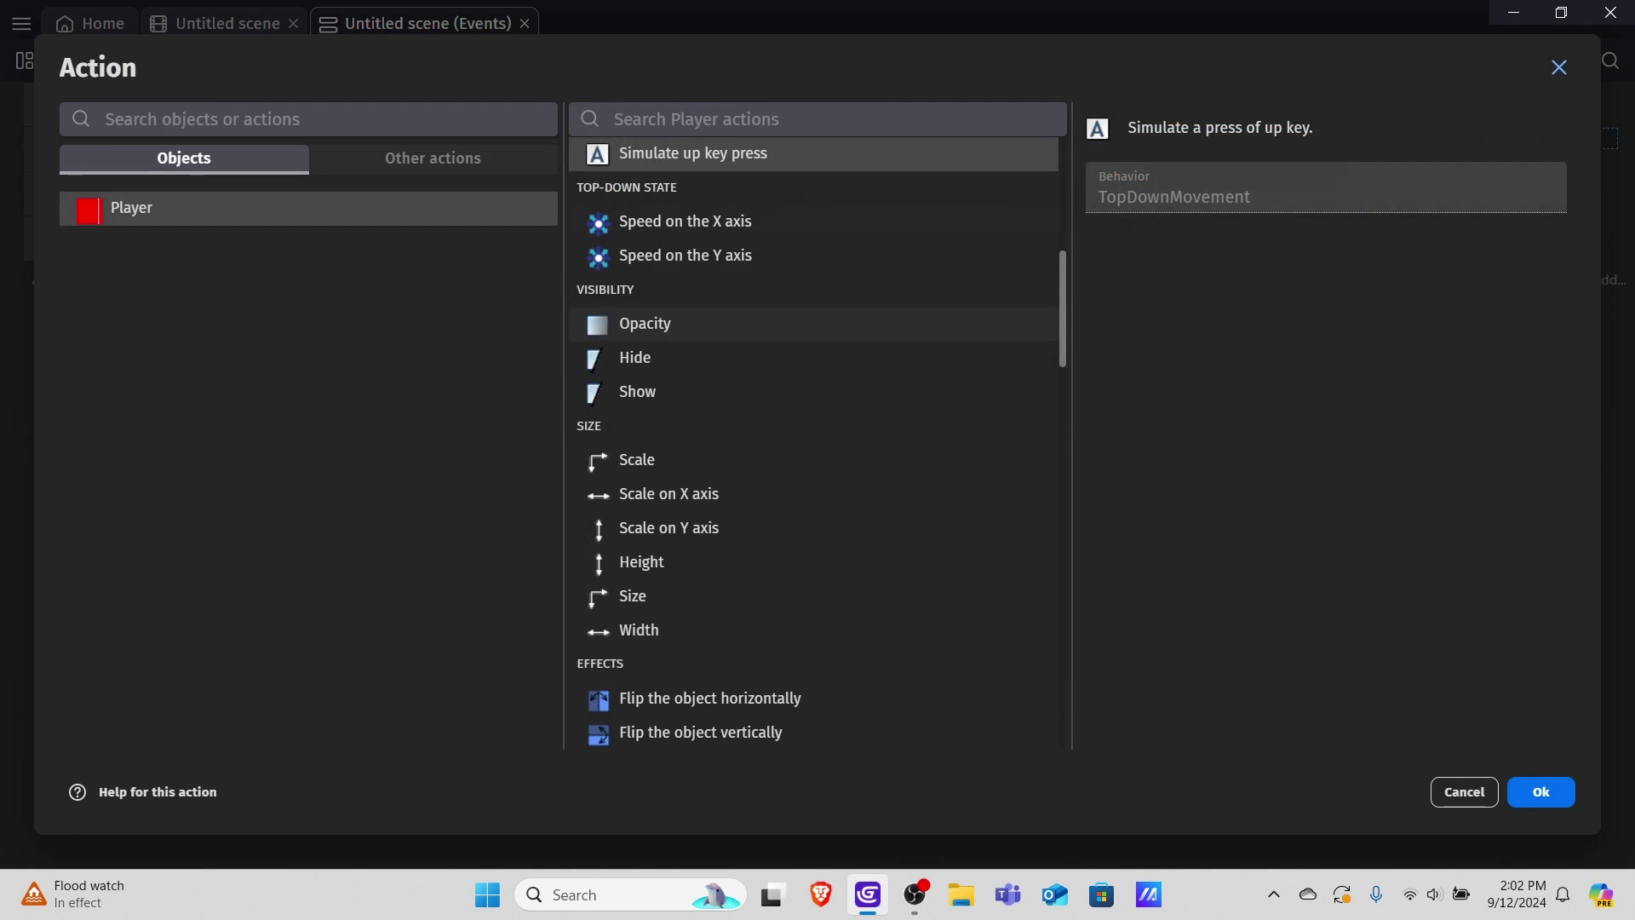
{"action": "scroll", "coordinate": [813, 328], "scroll_direction": "up", "scroll_amount": 2}
{"action": "scroll", "coordinate": [813, 358], "scroll_direction": "up", "scroll_amount": 2}
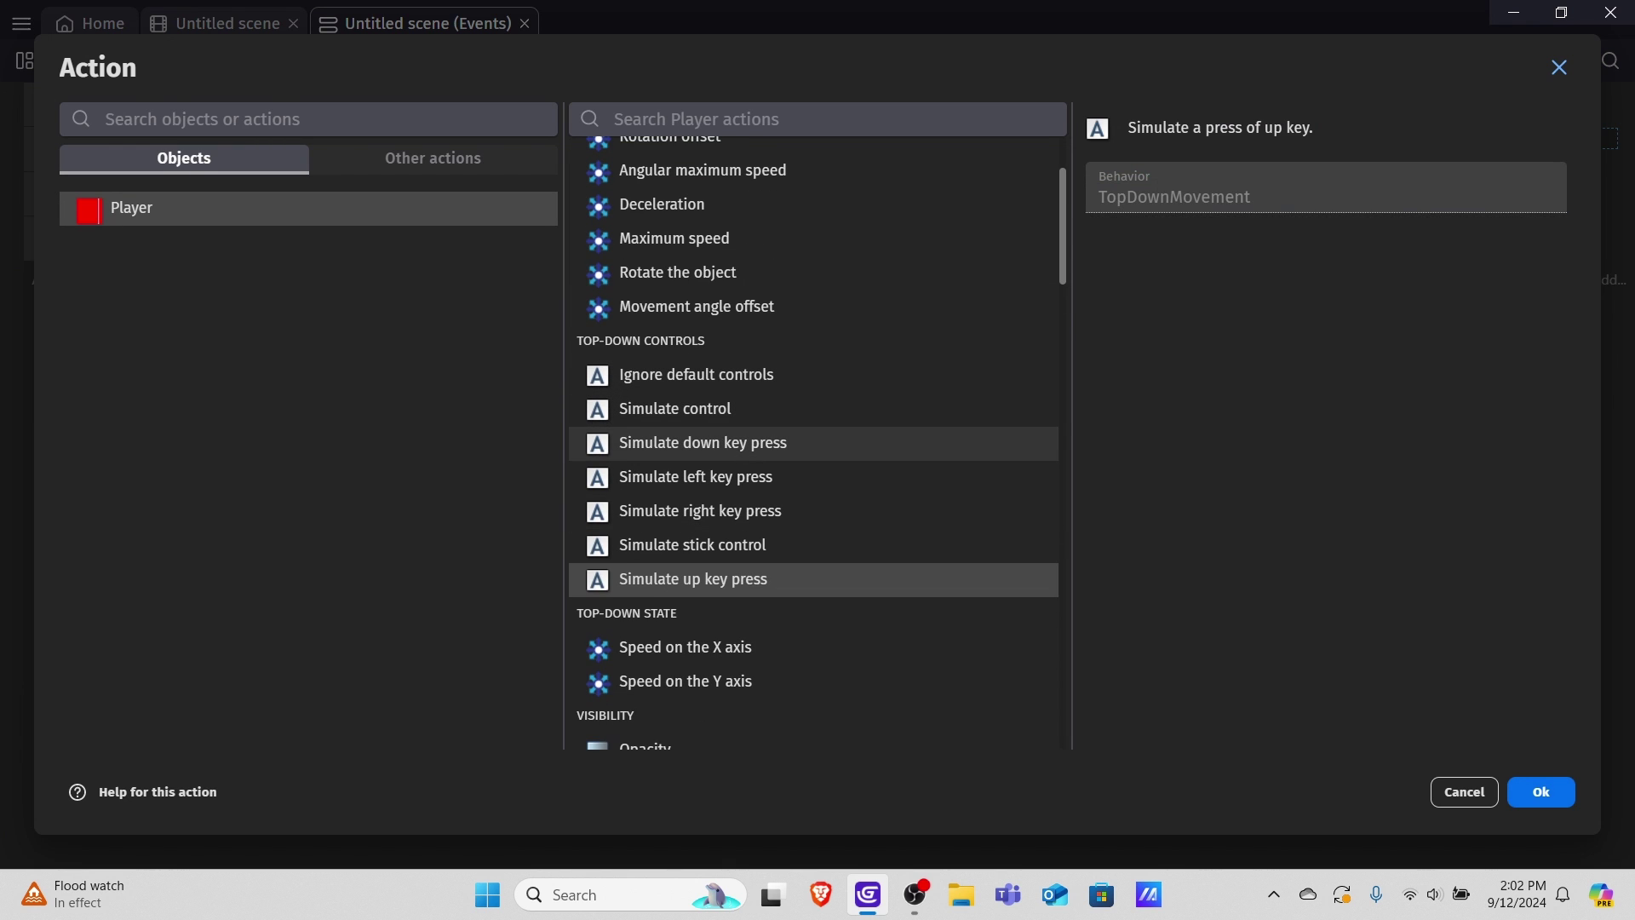
{"action": "left_click", "coordinate": [702, 443]}
{"action": "left_click", "coordinate": [1538, 790]}
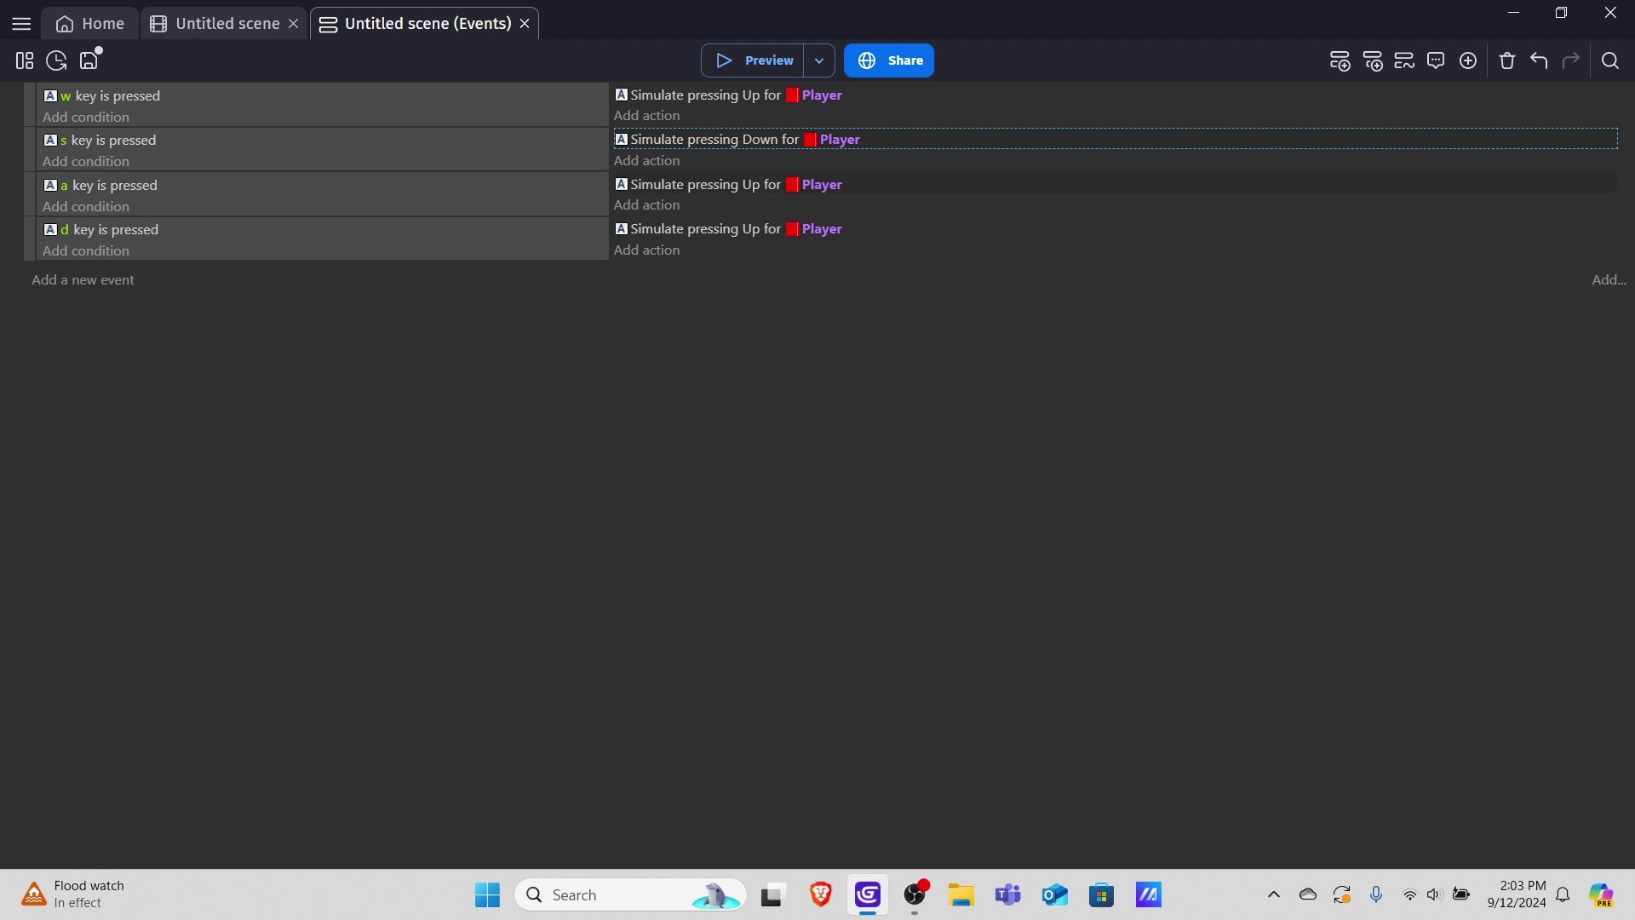
Change the a key event's action to Simulate left key press for the Player
{"action": "double_click", "coordinate": [728, 184]}
{"action": "scroll", "coordinate": [813, 265], "scroll_direction": "up", "scroll_amount": 2}
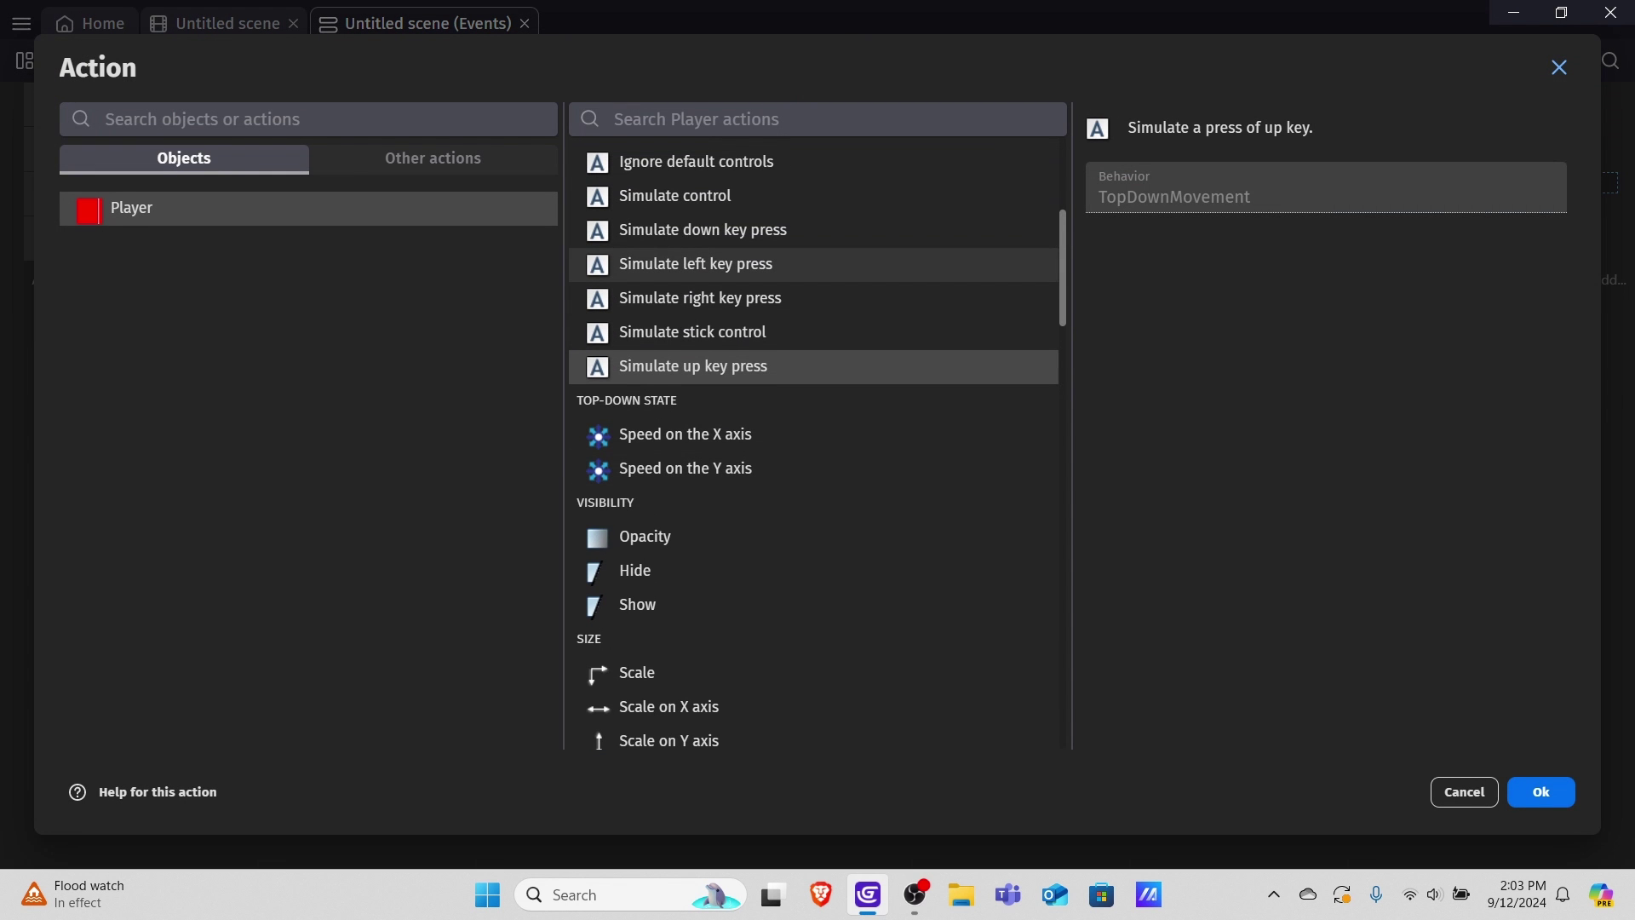
{"action": "left_click", "coordinate": [813, 264]}
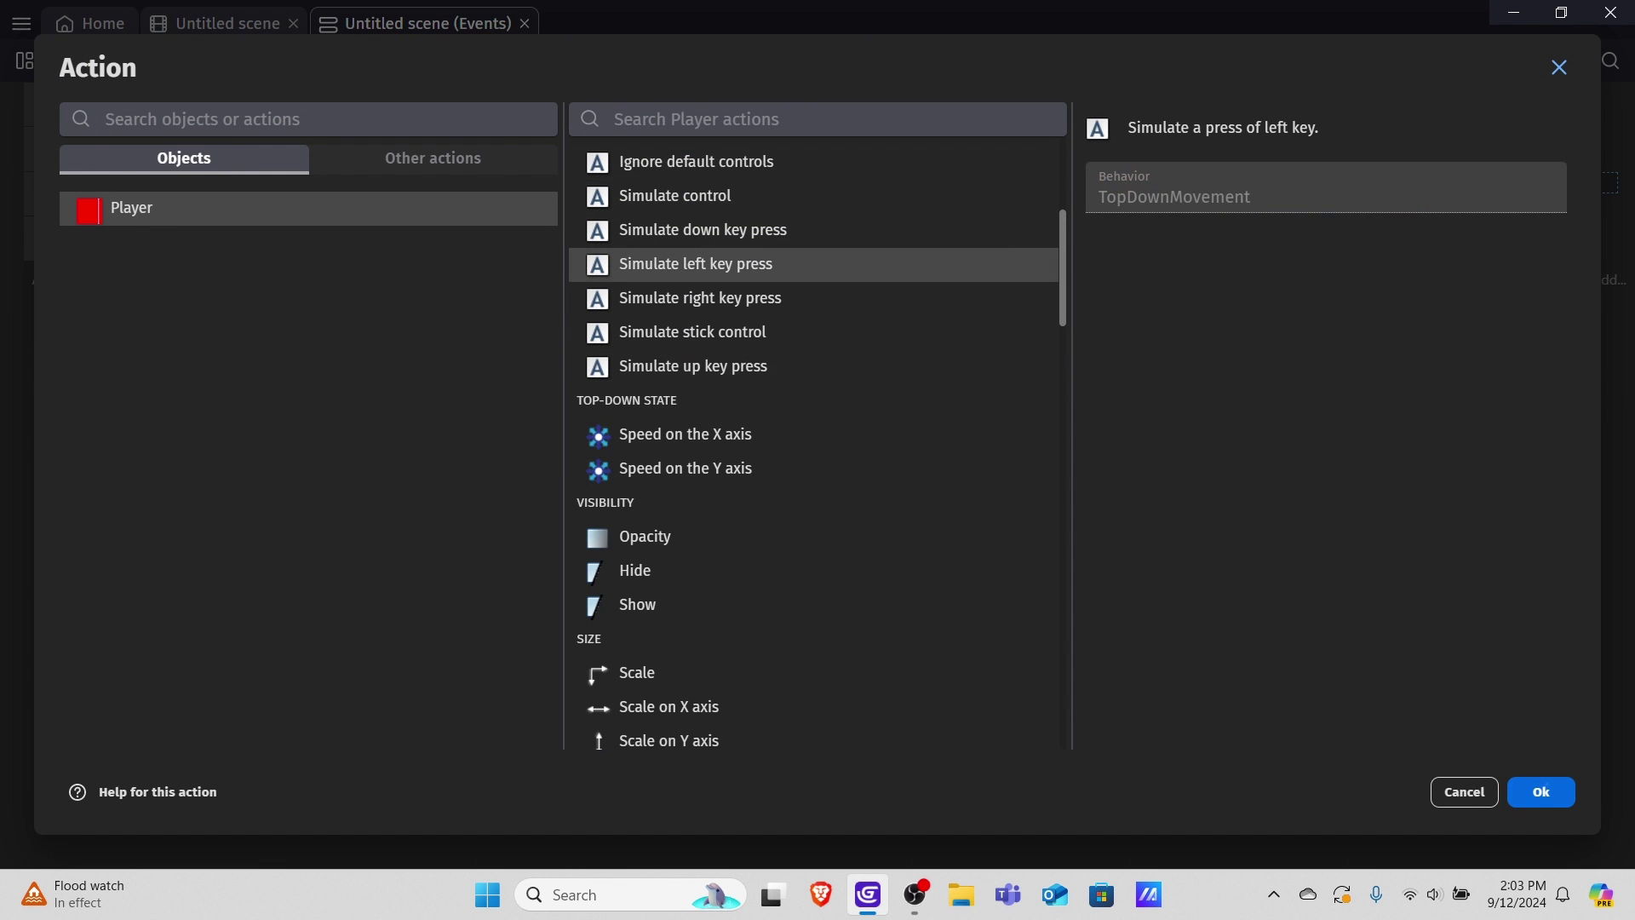
{"action": "key", "text": "Return"}
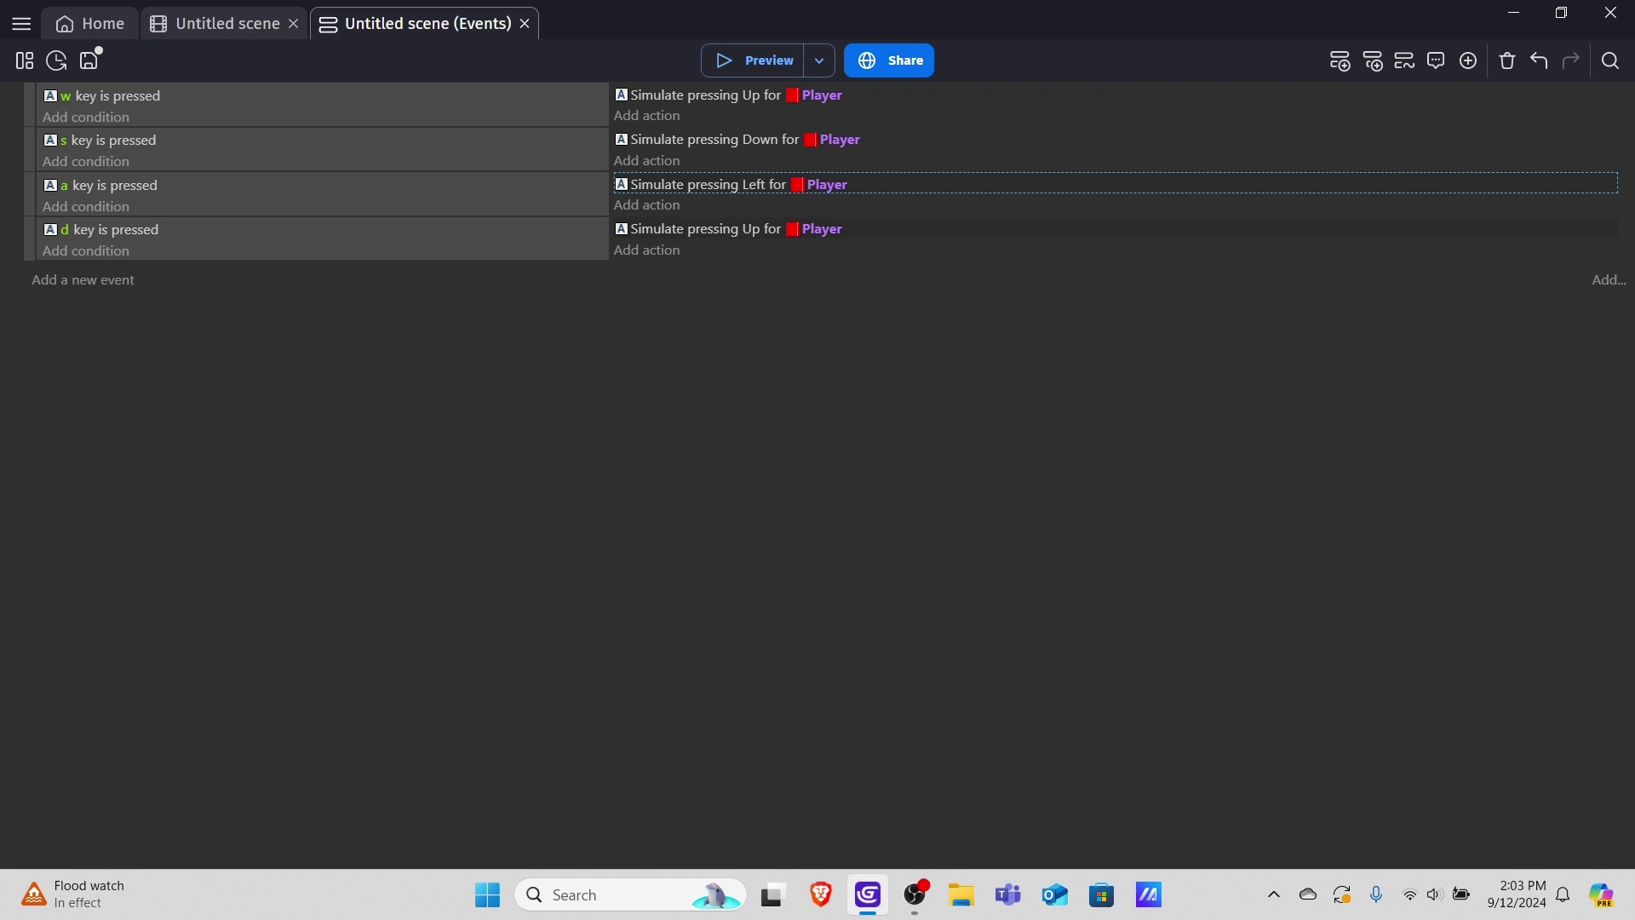
Change the d key event's action to Simulate right key press for the Player
{"action": "double_click", "coordinate": [728, 228]}
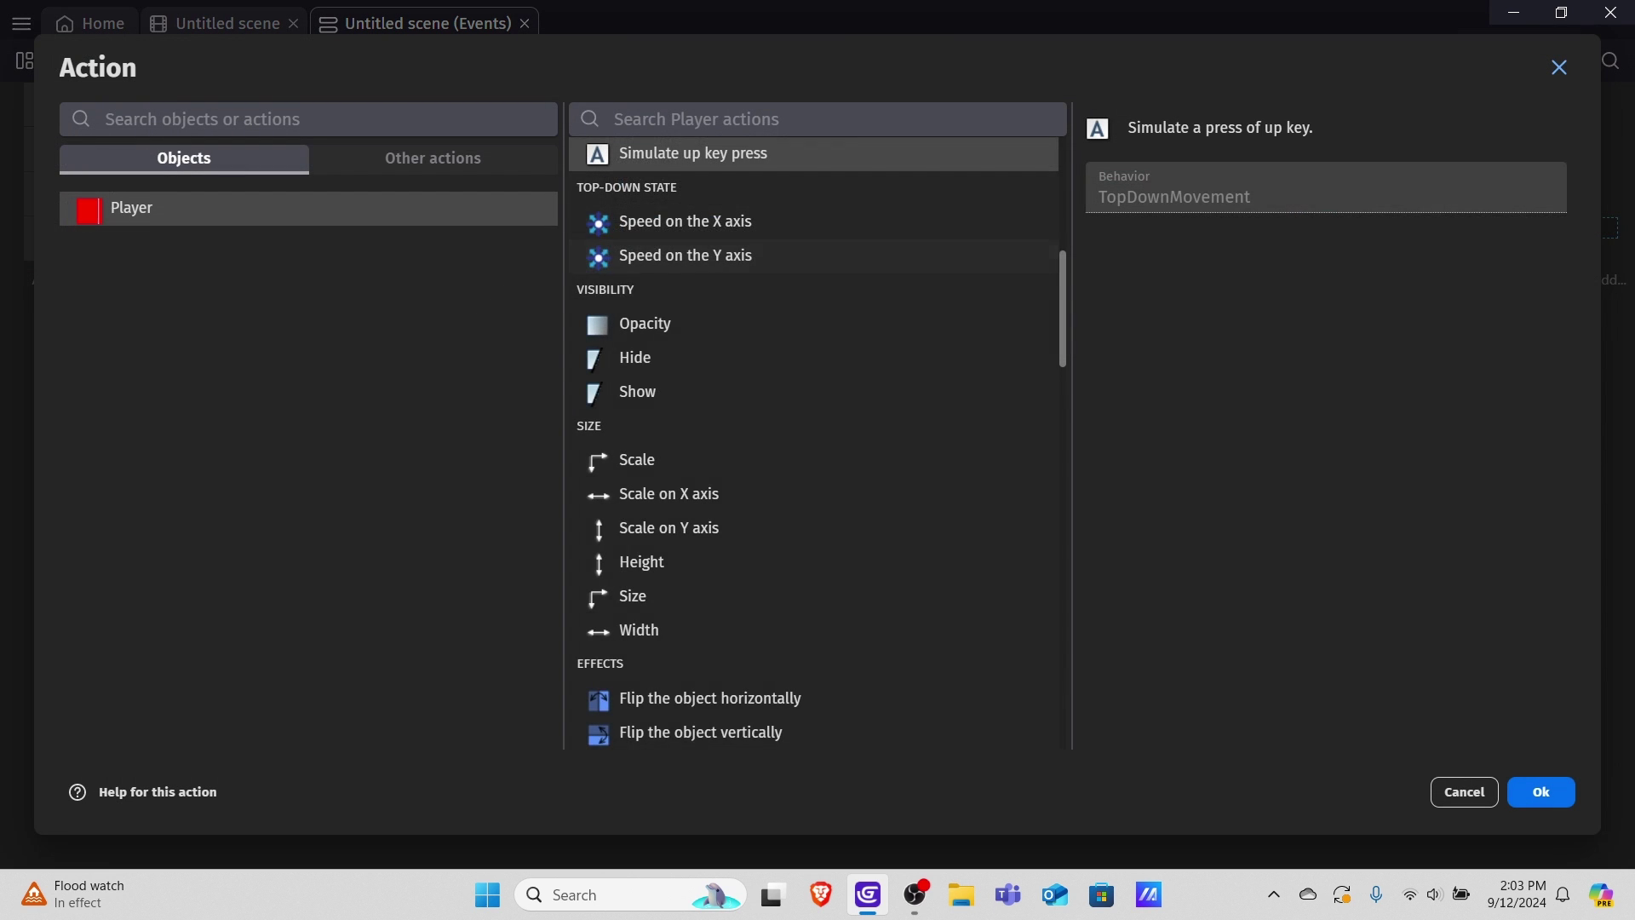
{"action": "scroll", "coordinate": [813, 264], "scroll_direction": "up", "scroll_amount": 2}
{"action": "left_click", "coordinate": [813, 298]}
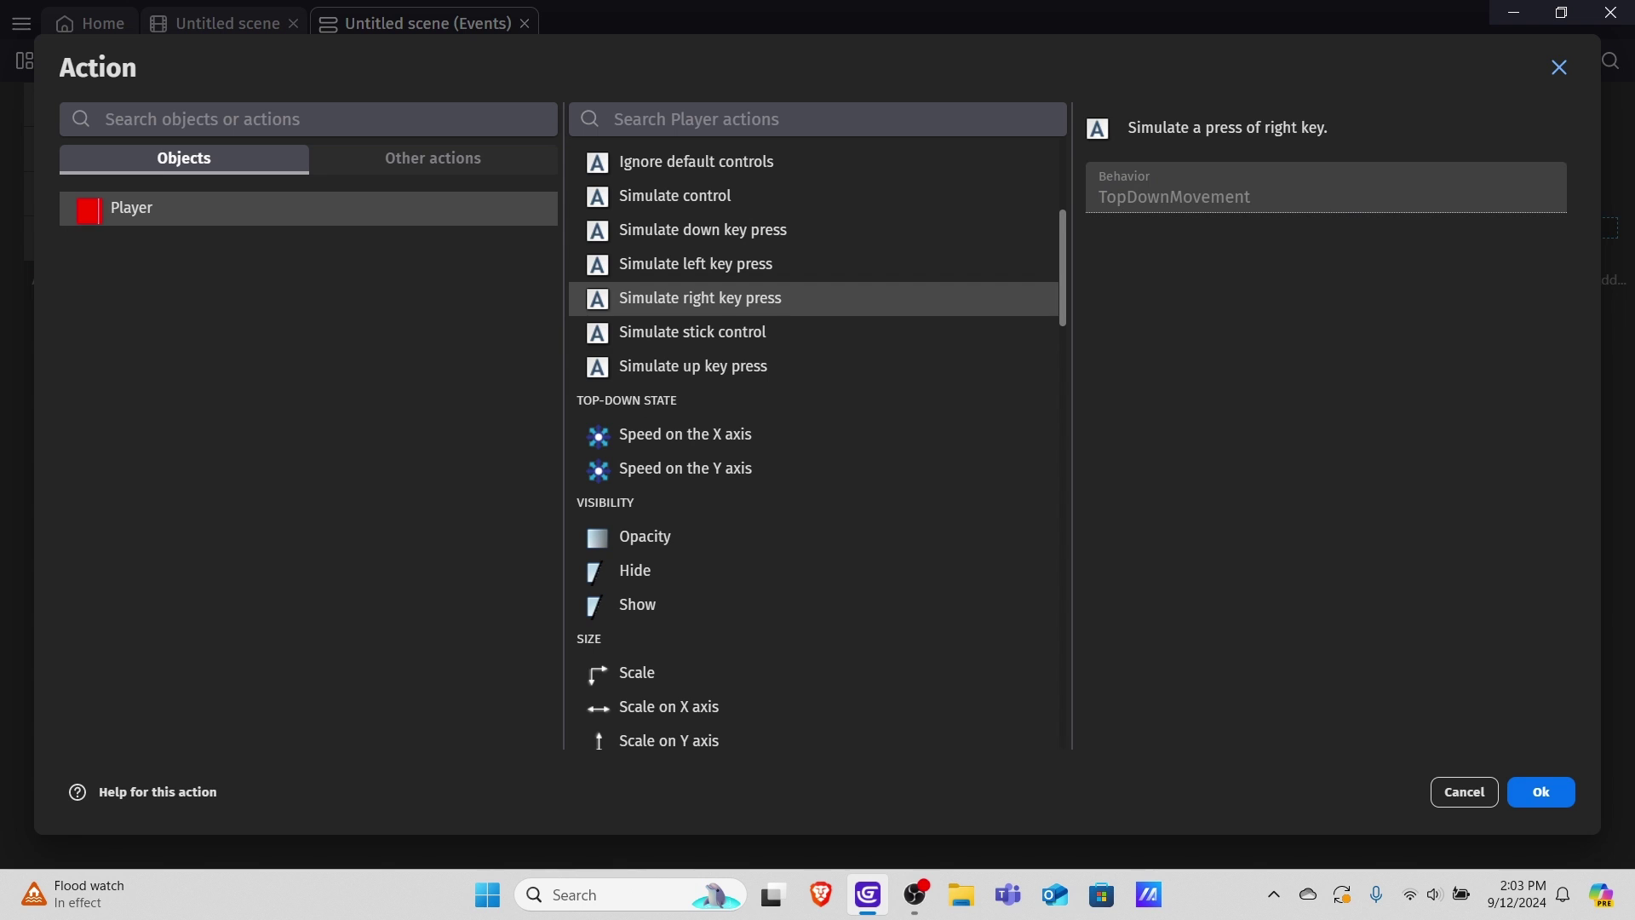
{"action": "key", "text": "Return"}
Preview the game, test the Player's movement with the w, a, s and d keys, and close the preview
{"action": "left_click", "coordinate": [749, 59]}
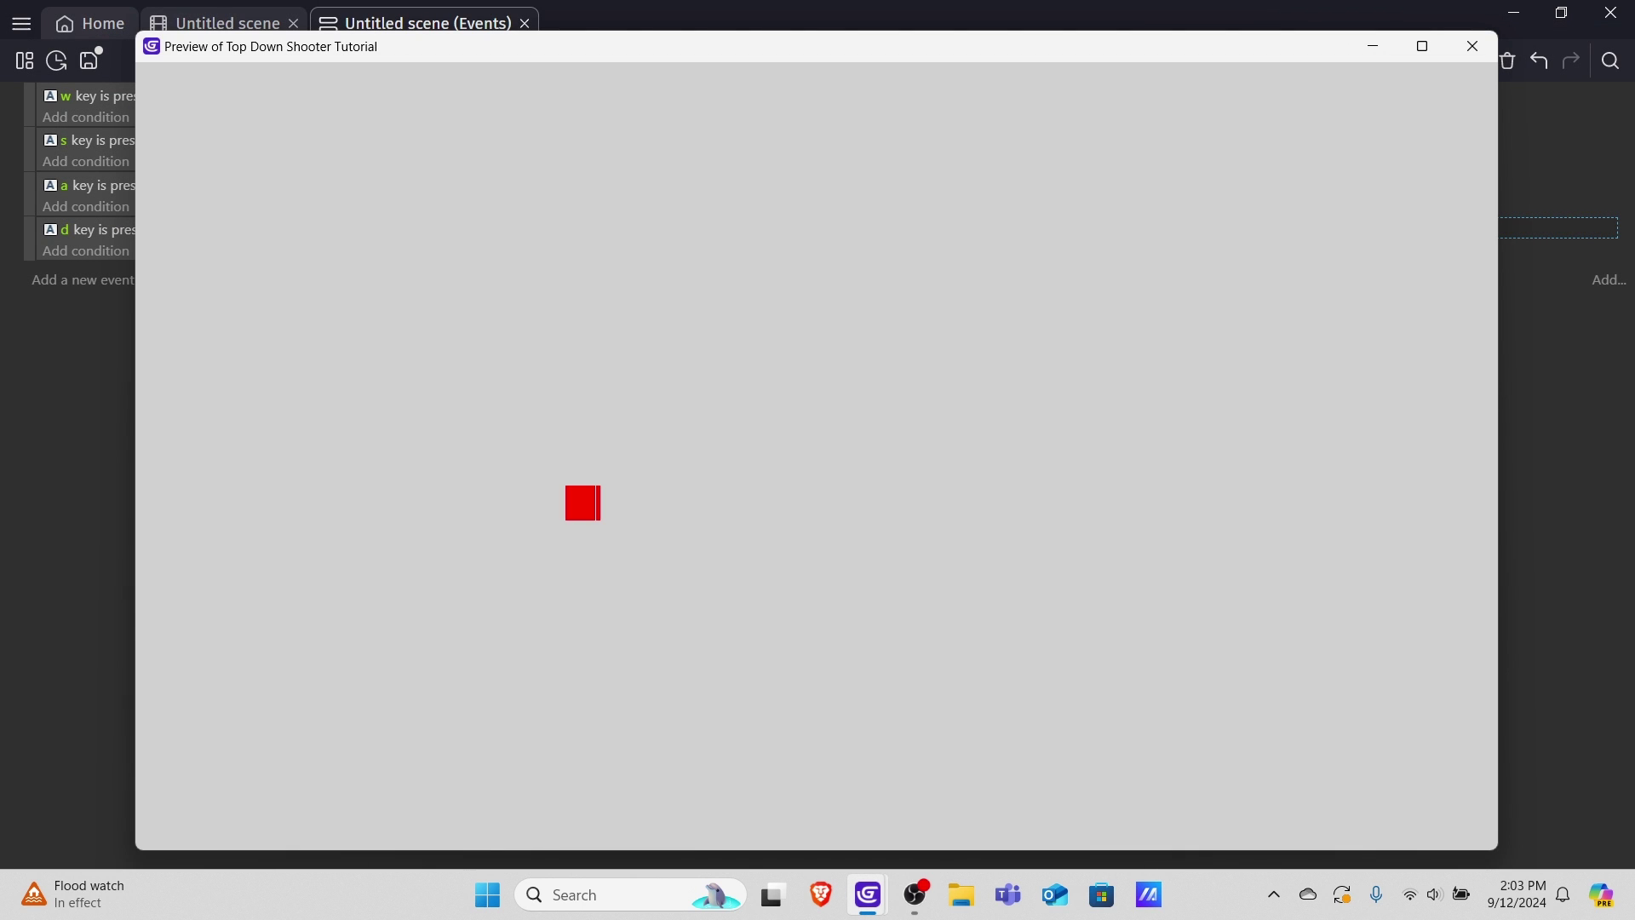
{"action": "key", "text": "w"}
{"action": "key", "text": "a"}
{"action": "key", "text": "s"}
{"action": "key", "text": "d"}
{"action": "key", "text": "w"}
{"action": "key", "text": "a"}
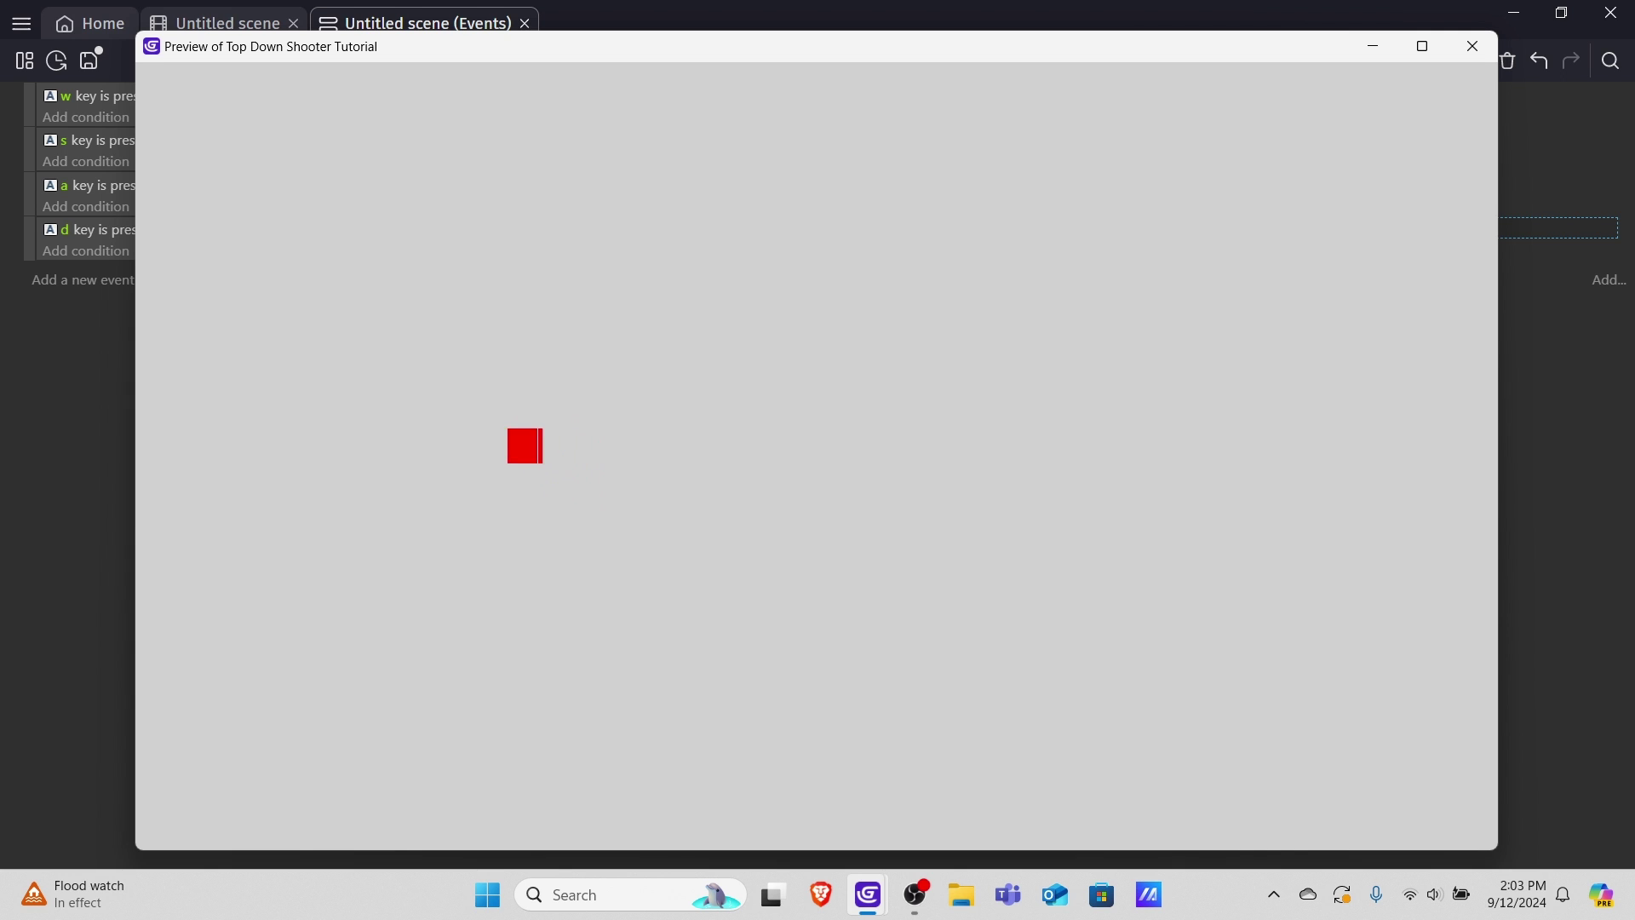
{"action": "key", "text": "s"}
{"action": "key", "text": "d"}
{"action": "key", "text": "w"}
{"action": "key", "text": "s"}
{"action": "key", "text": "a"}
{"action": "key", "text": "a"}
{"action": "key", "text": "w"}
{"action": "key", "text": "d"}
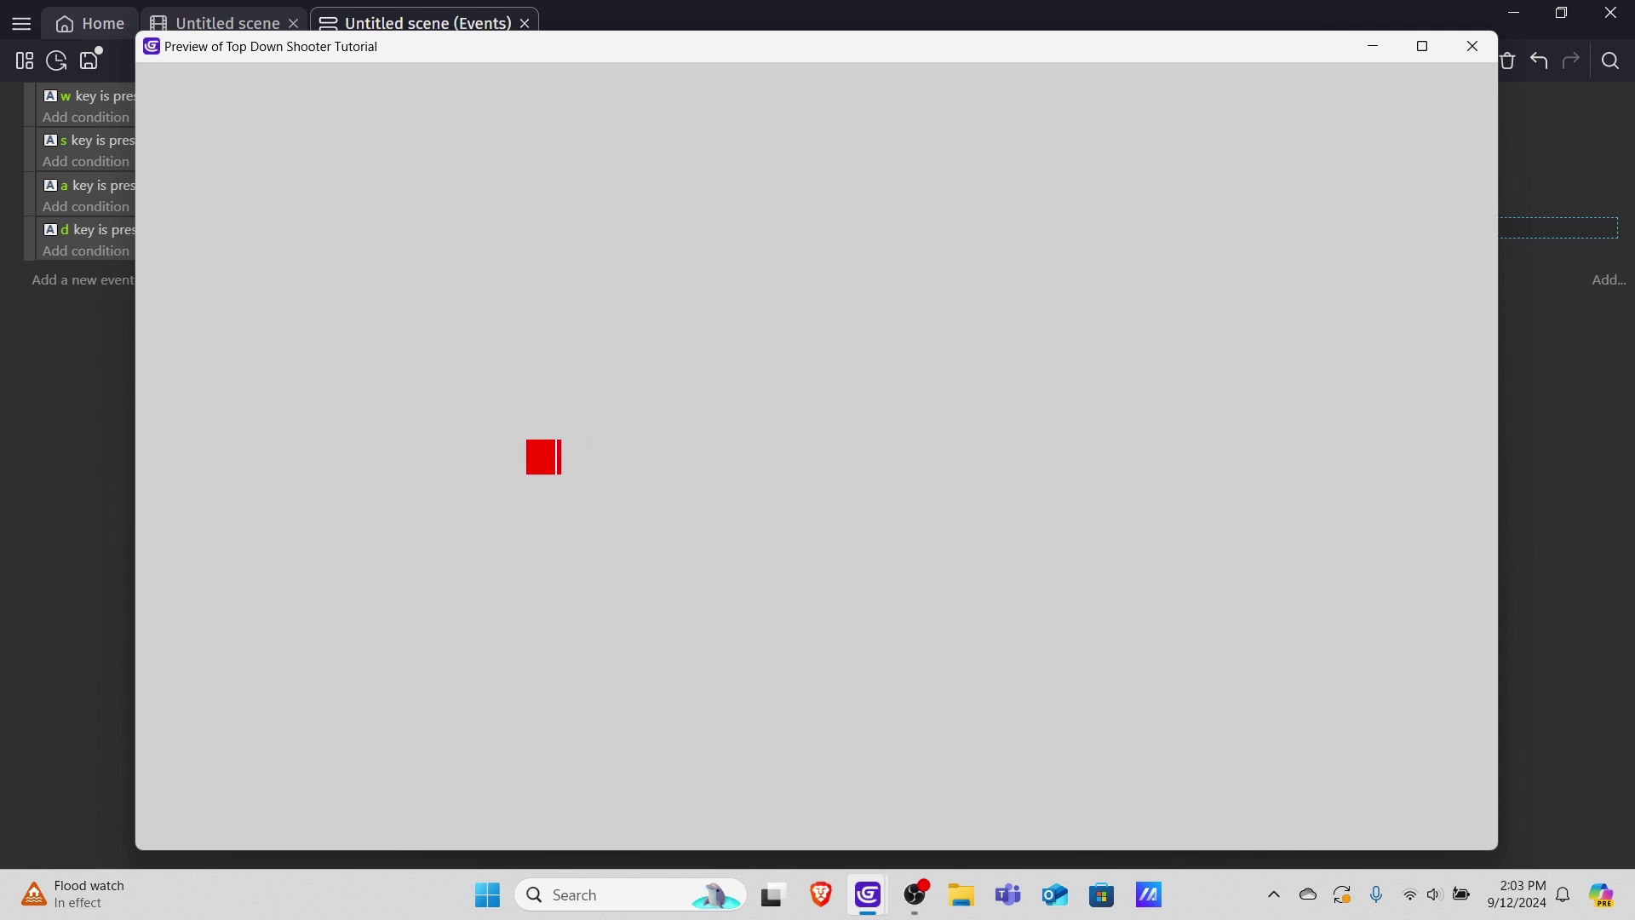
{"action": "key", "text": "a"}
{"action": "key", "text": "s"}
{"action": "key", "text": "d"}
{"action": "key", "text": "w"}
{"action": "left_click", "coordinate": [1472, 46]}
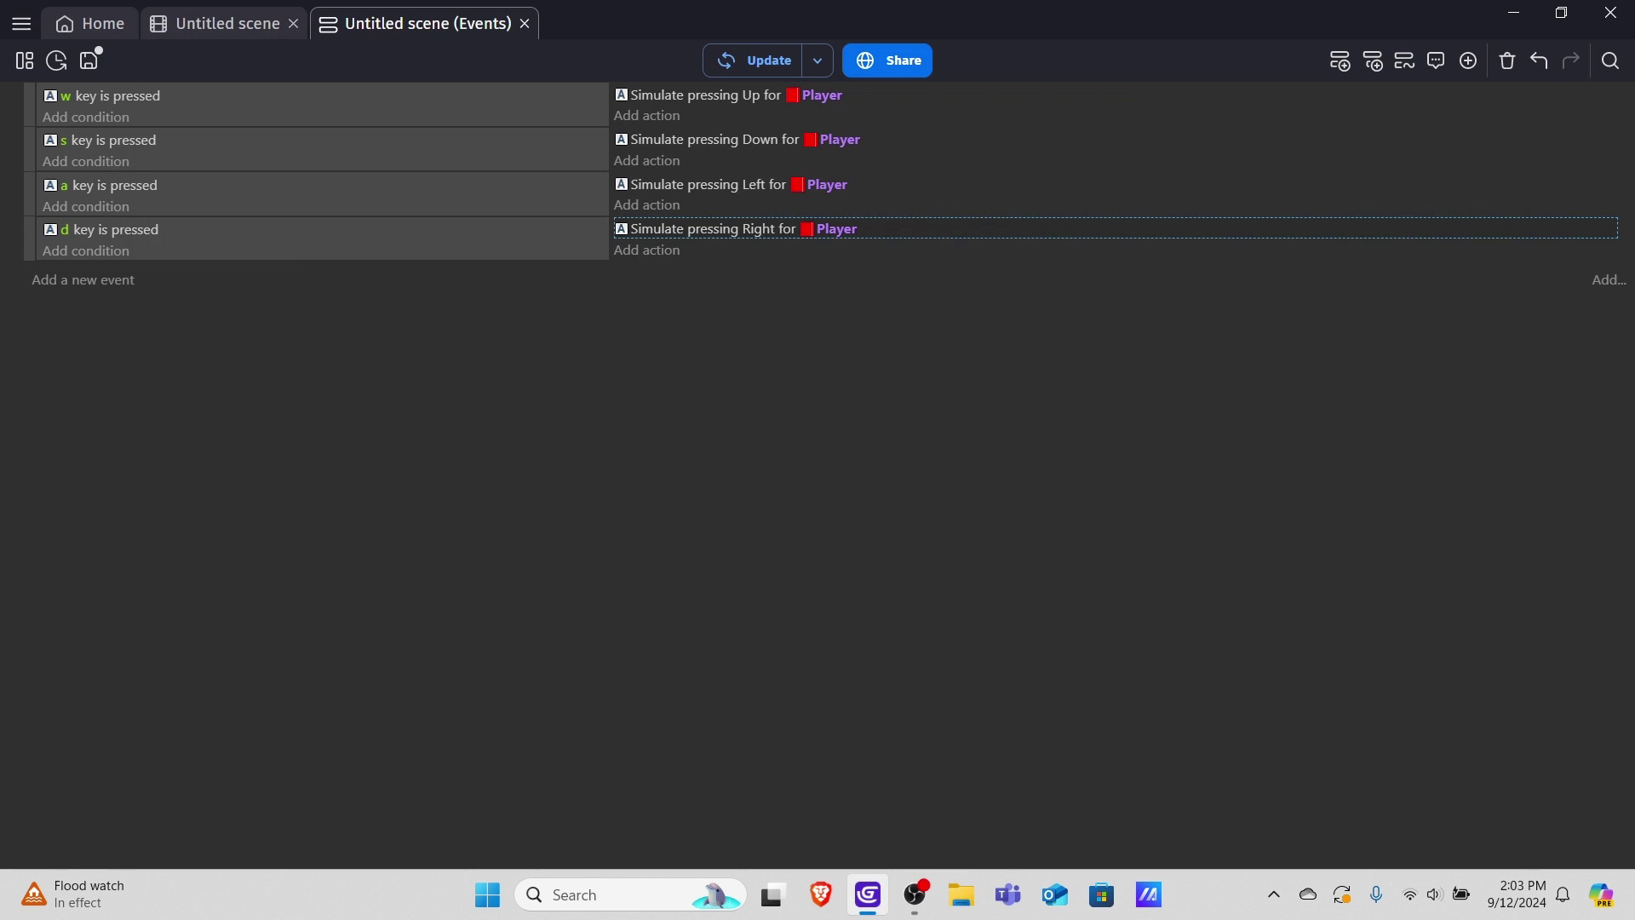
Save the project, then search the extensions for "mouse" and install the Mouse Pointer Lock extension
{"action": "key", "text": "ctrl+s"}
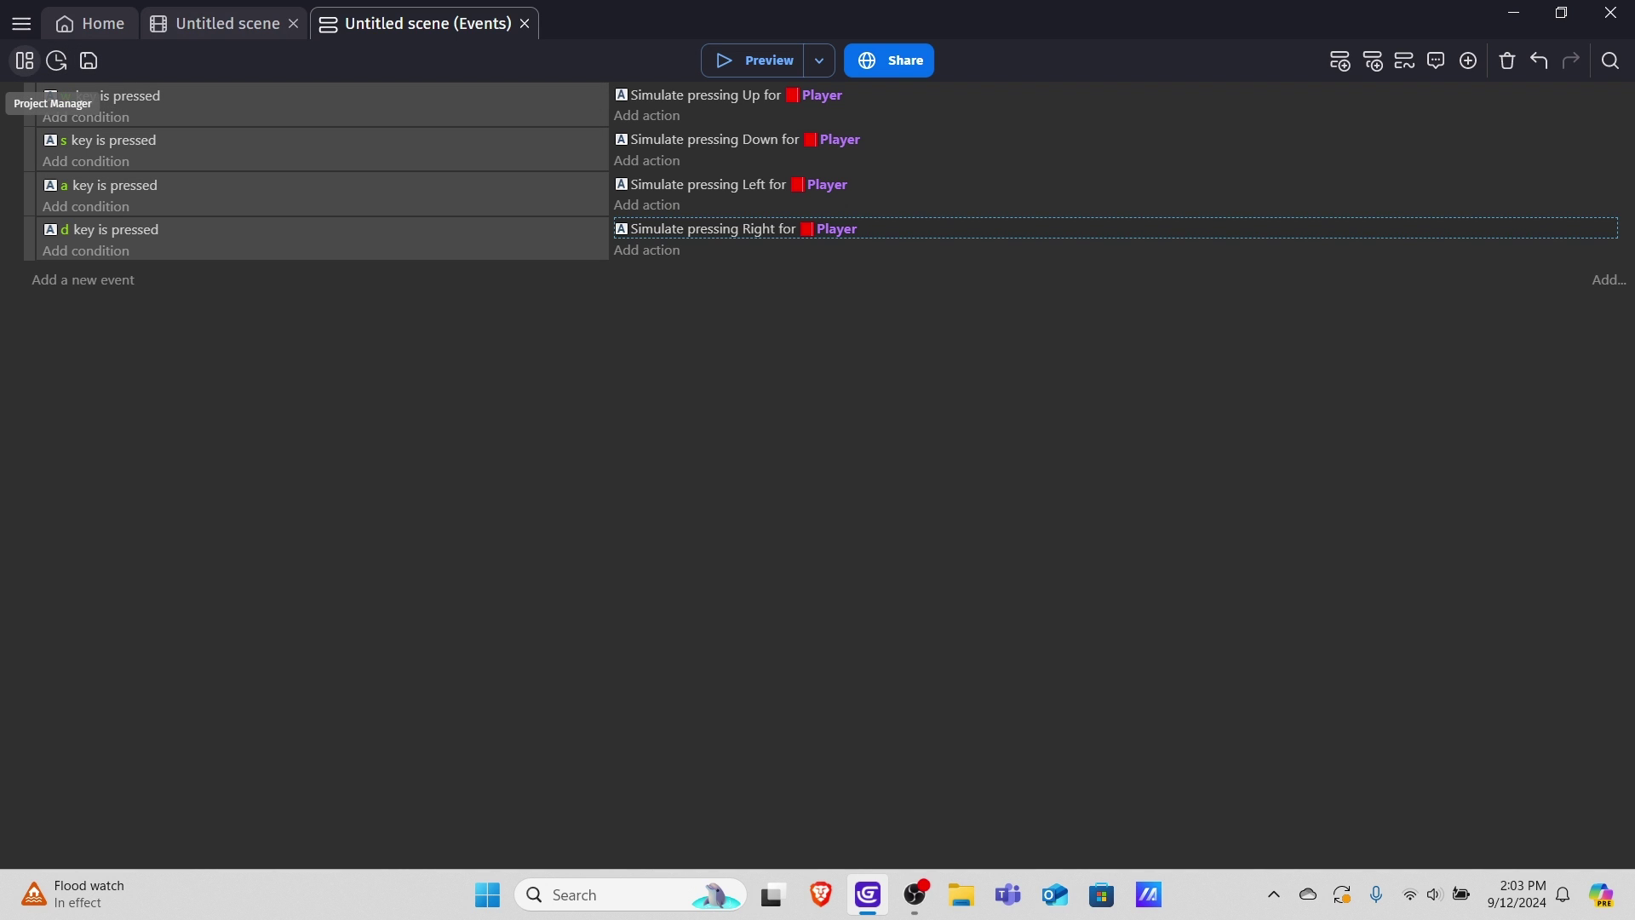
{"action": "left_click", "coordinate": [24, 60]}
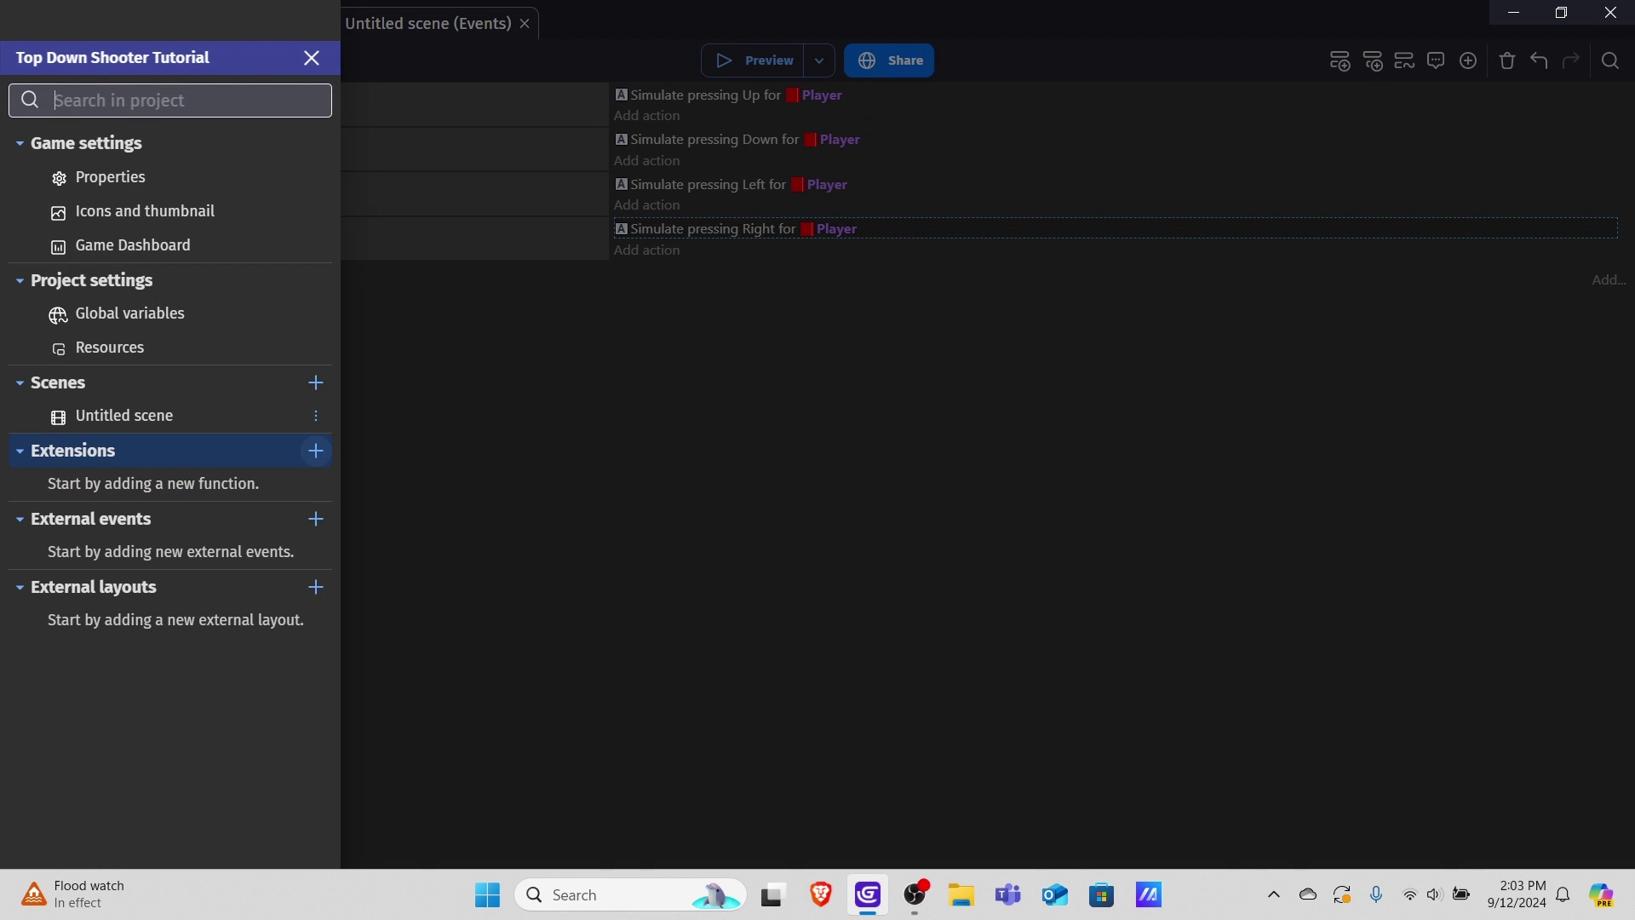
{"action": "left_click", "coordinate": [315, 450]}
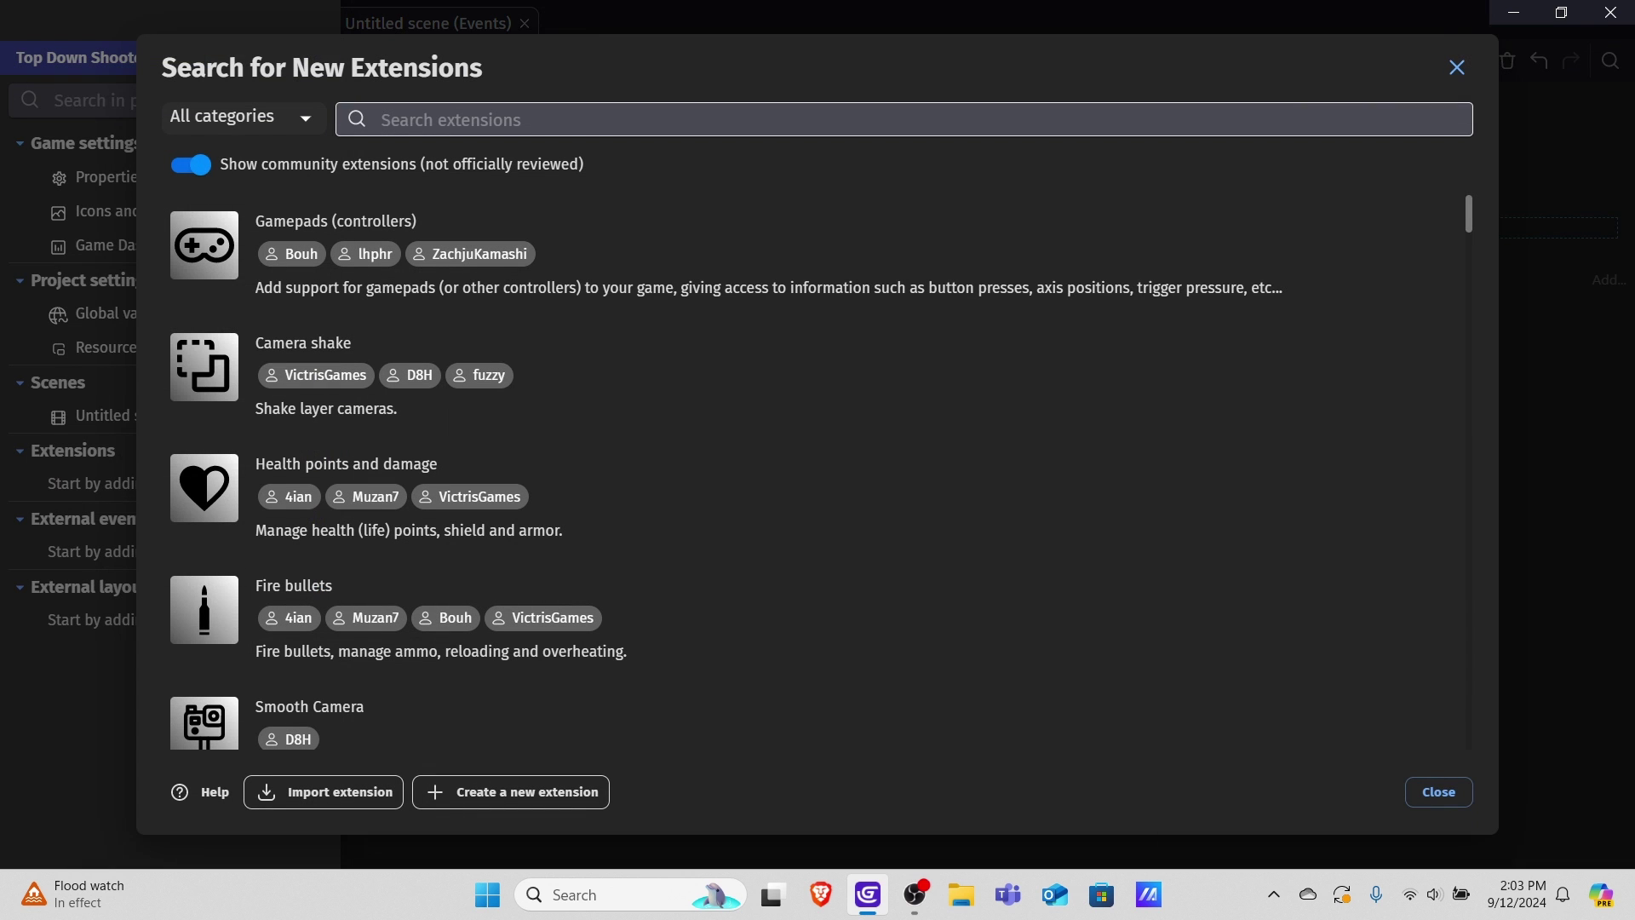
{"action": "type", "text": "mouse"}
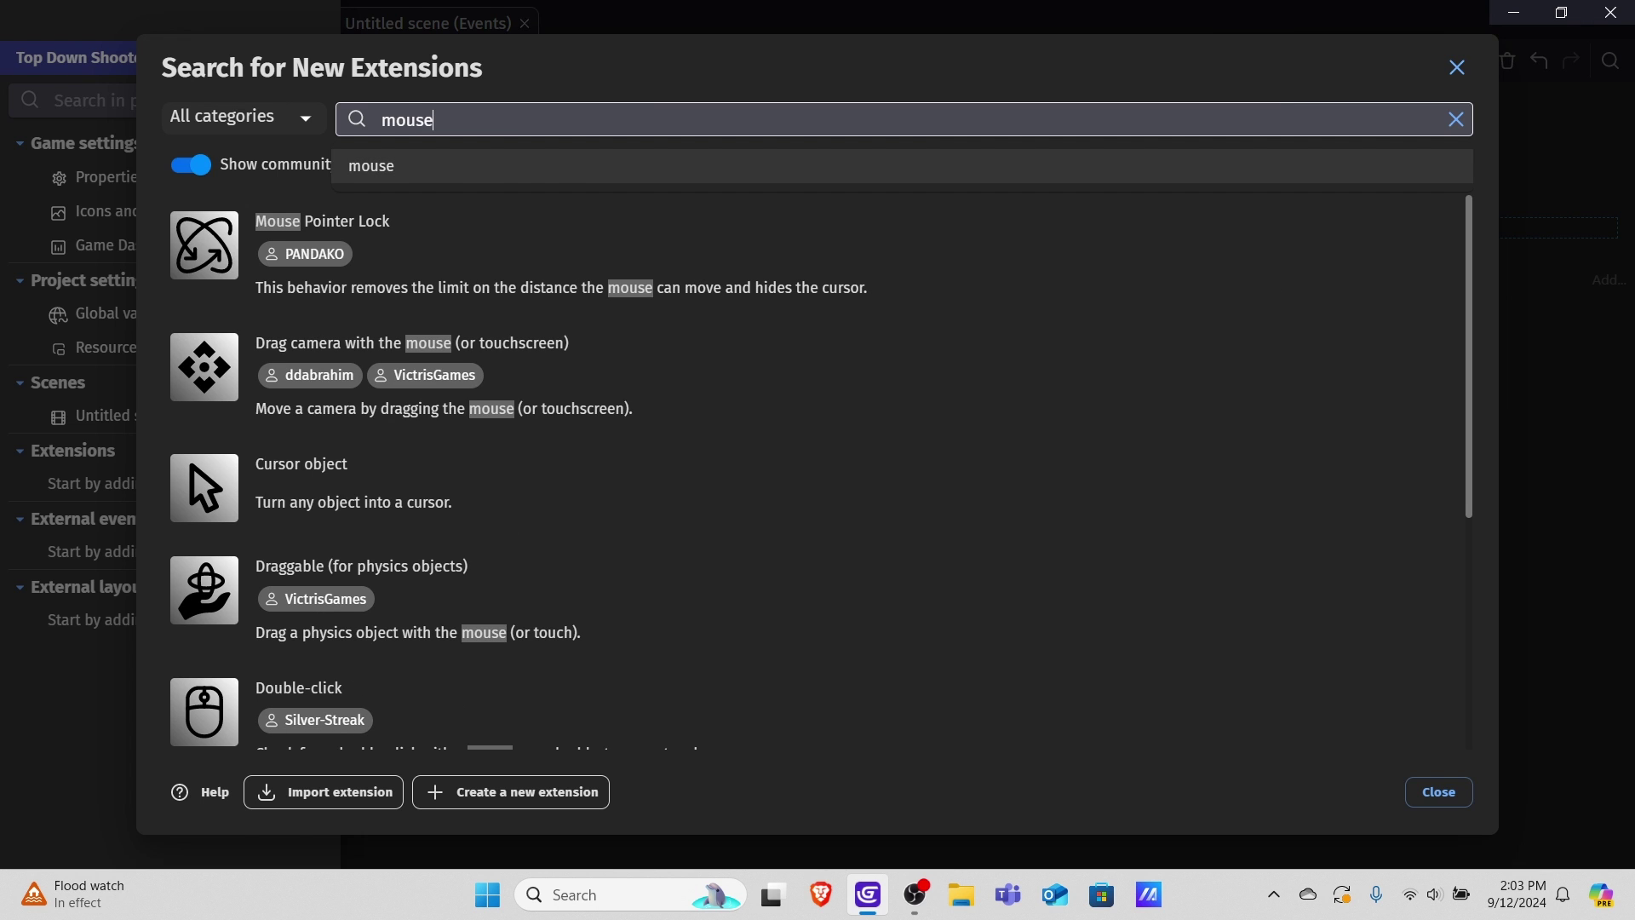
{"action": "left_click", "coordinate": [457, 255]}
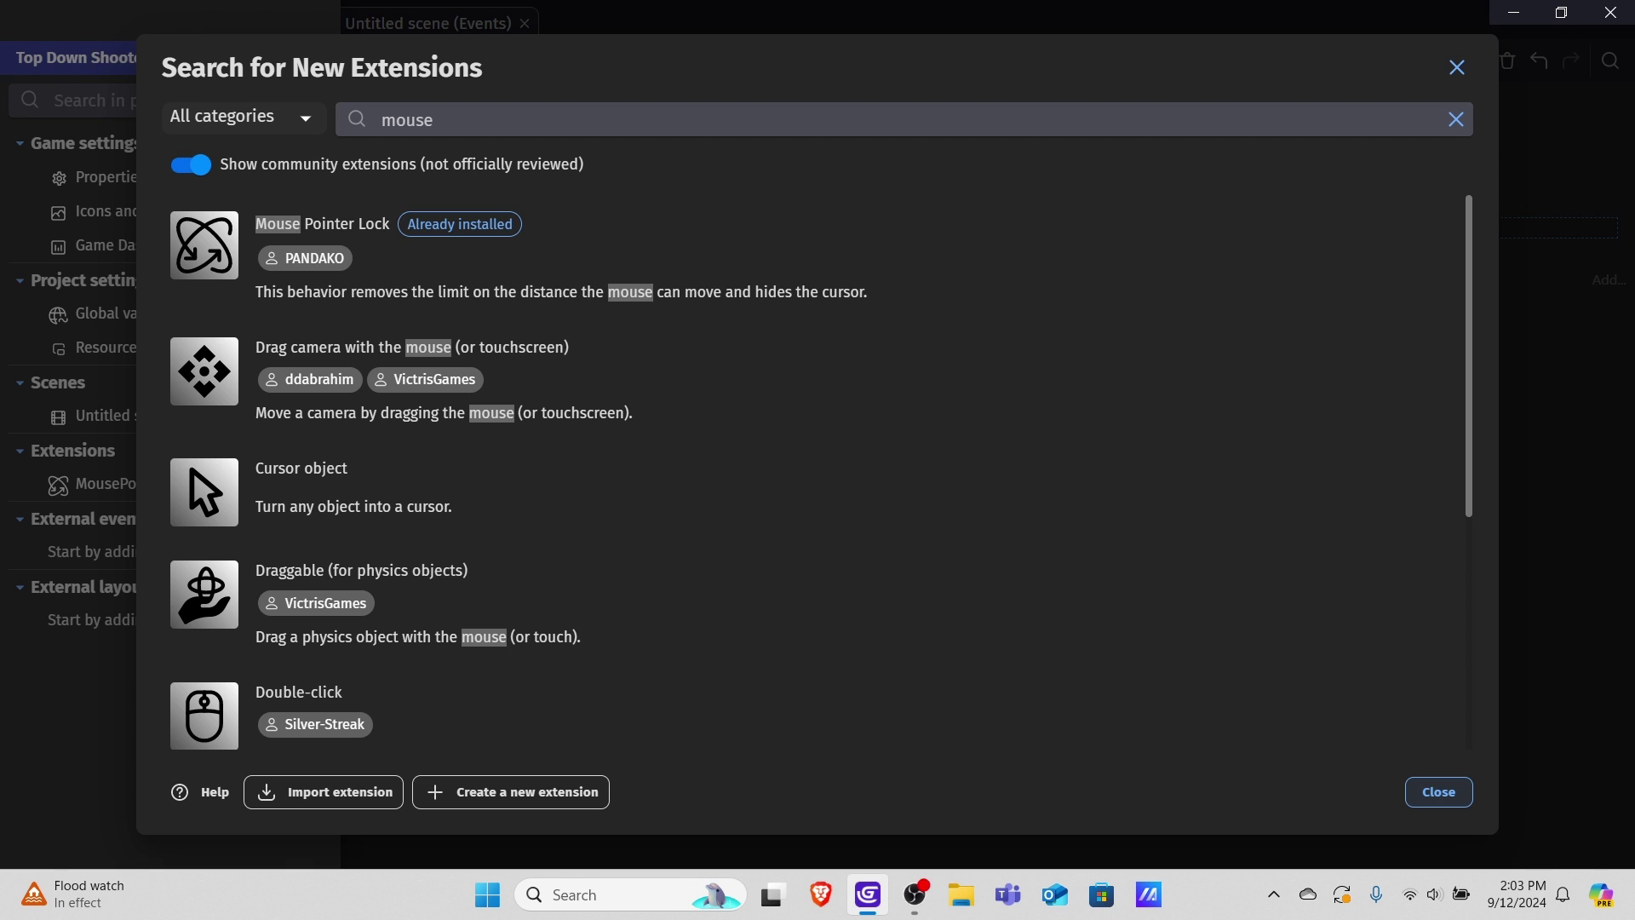
{"action": "key", "text": "Escape"}
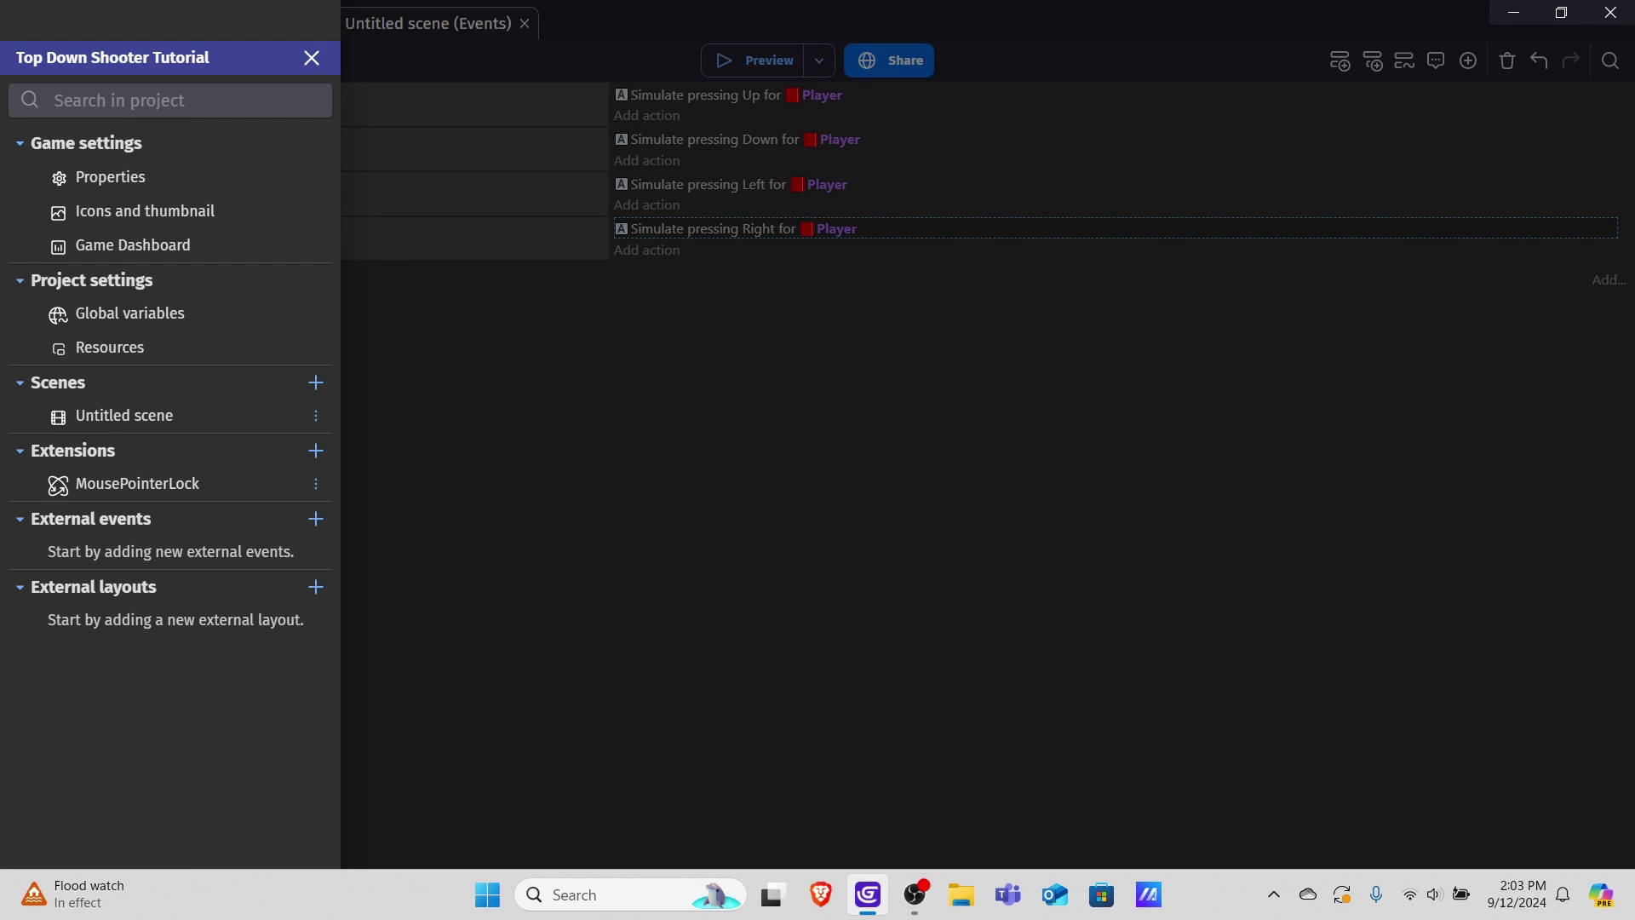
{"action": "key", "text": "Escape"}
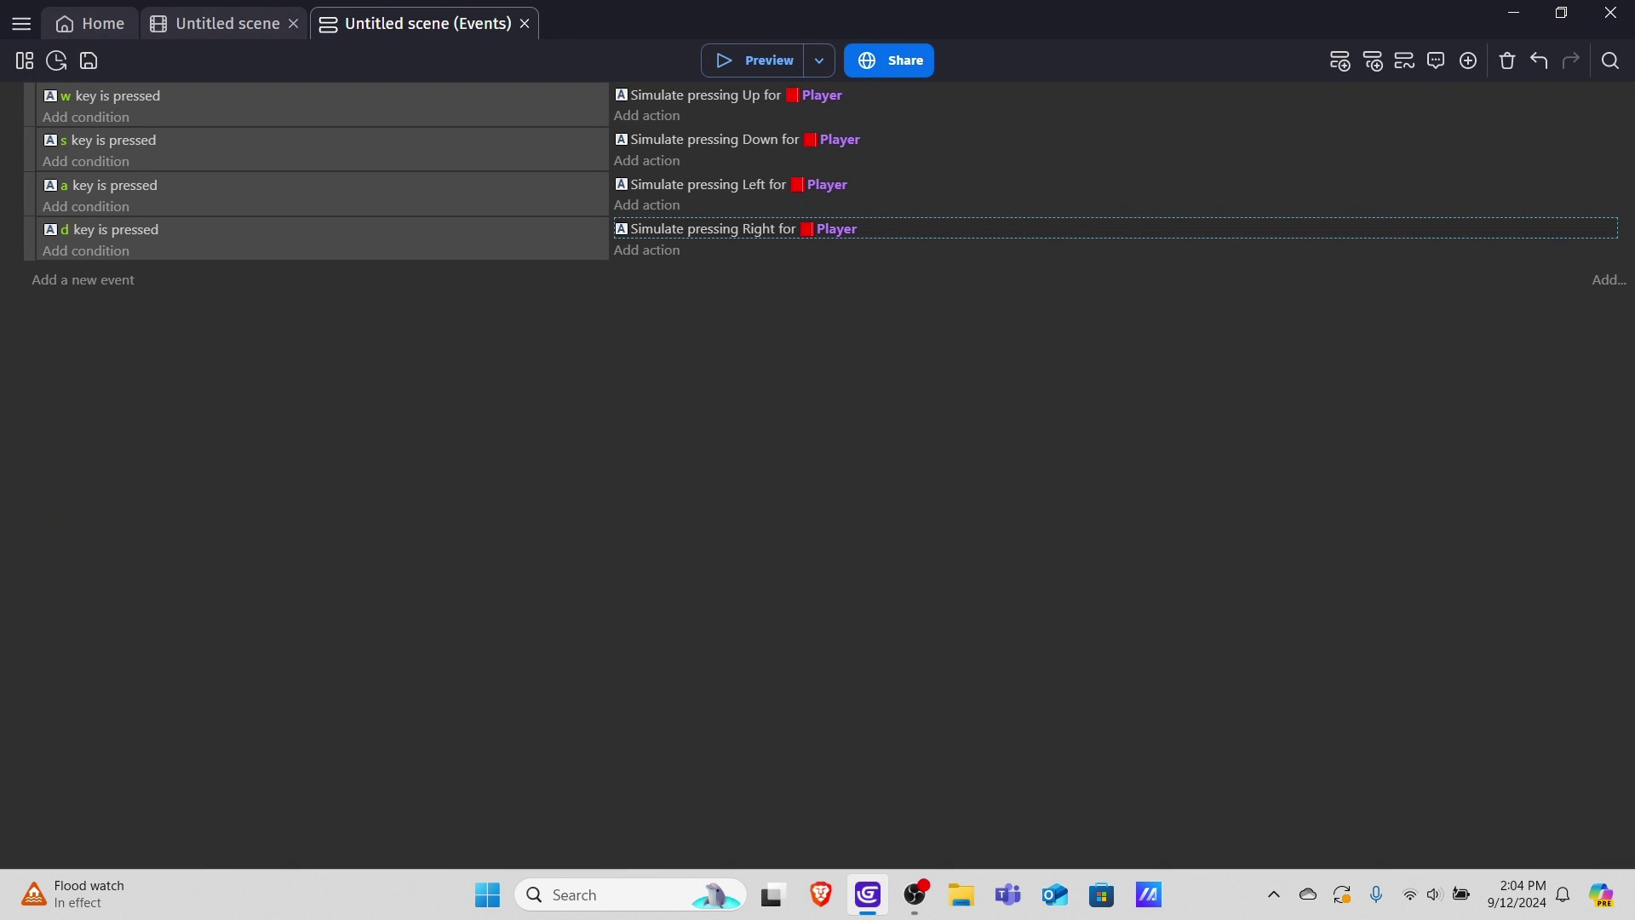